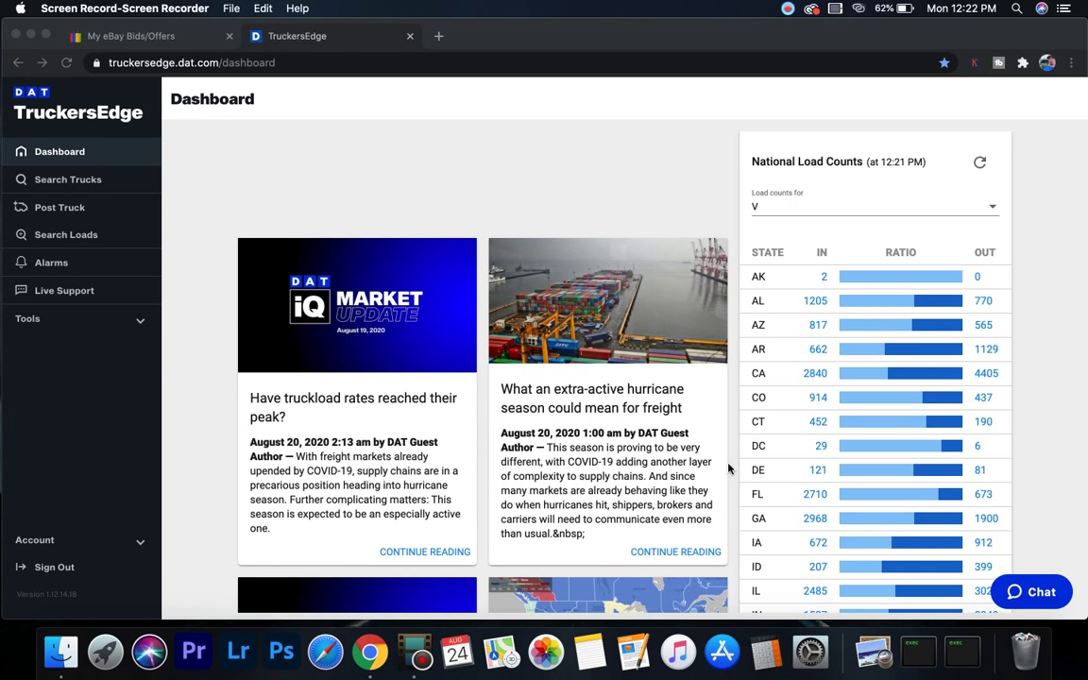
- Scan the National Load Counts table down to WY and back up, then go to Search Loads
{"action": "scroll", "coordinate": [735, 438], "scroll_direction": "down", "scroll_amount": 3}
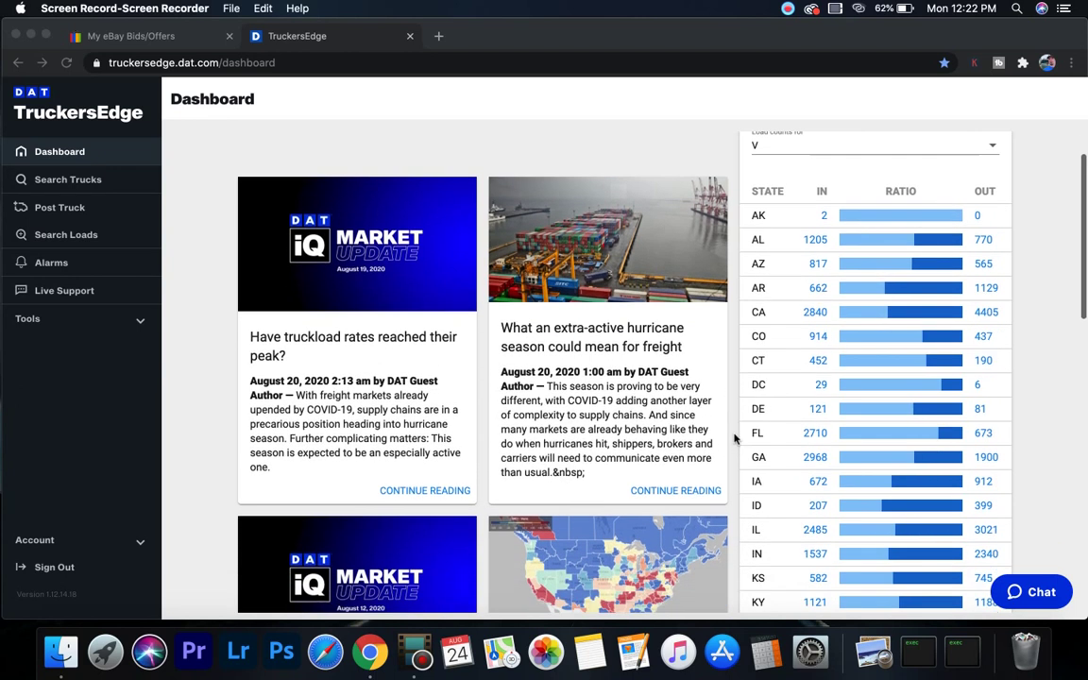
{"action": "scroll", "coordinate": [735, 439], "scroll_direction": "up", "scroll_amount": 1}
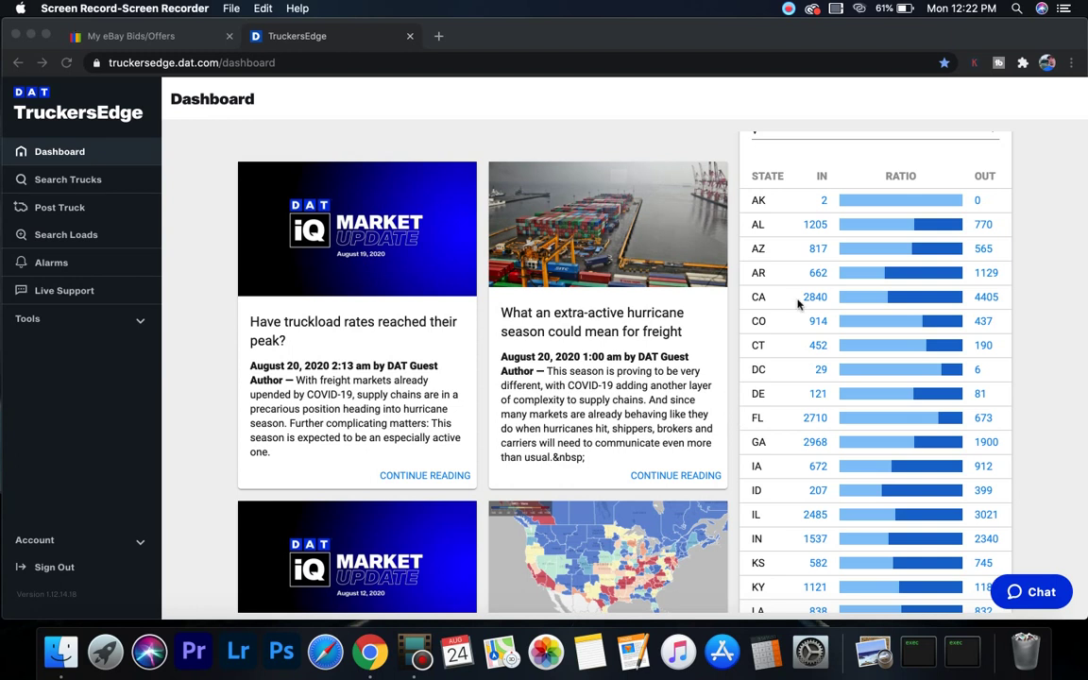
{"action": "scroll", "coordinate": [797, 303], "scroll_direction": "up", "scroll_amount": 2}
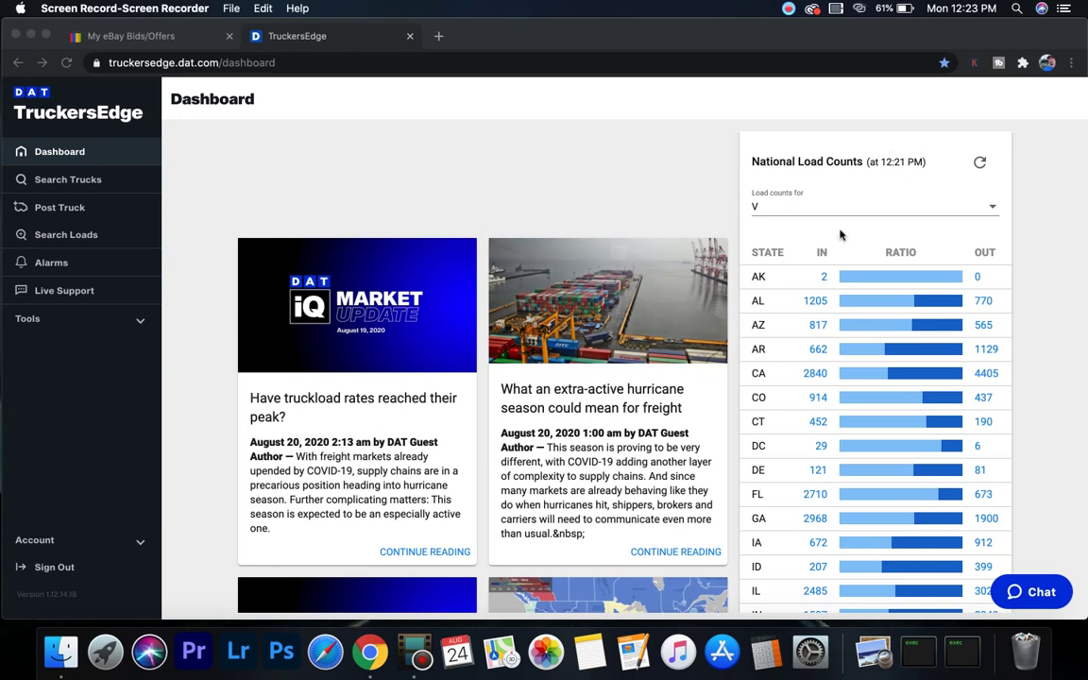
{"action": "scroll", "coordinate": [797, 275], "scroll_direction": "down", "scroll_amount": 2}
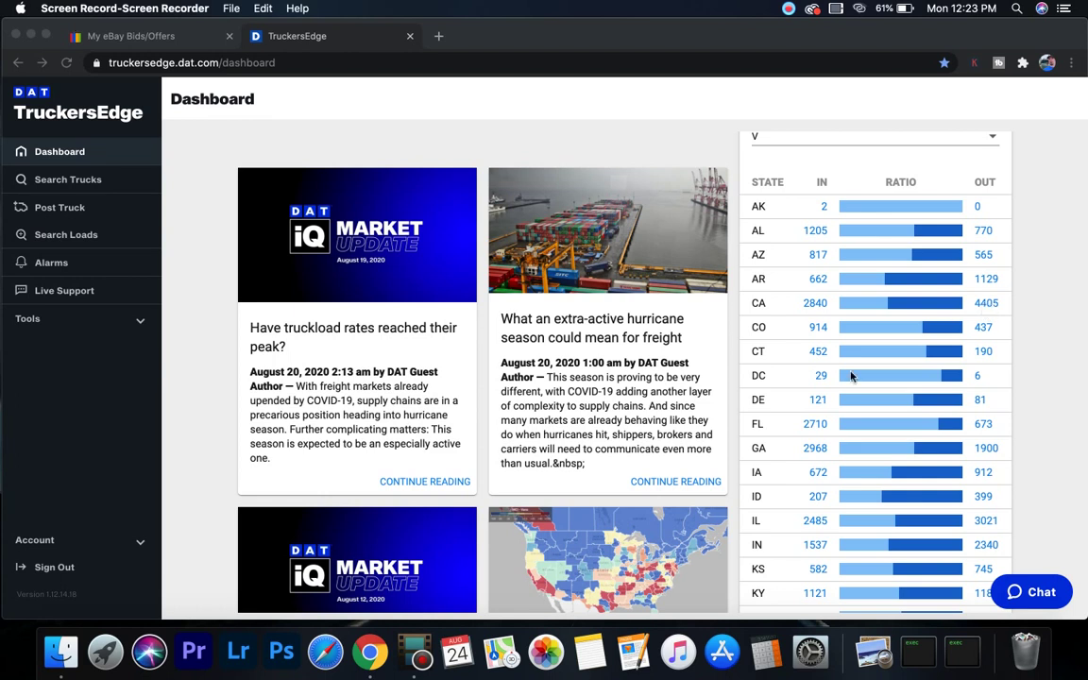
{"action": "scroll", "coordinate": [822, 405], "scroll_direction": "down", "scroll_amount": 3}
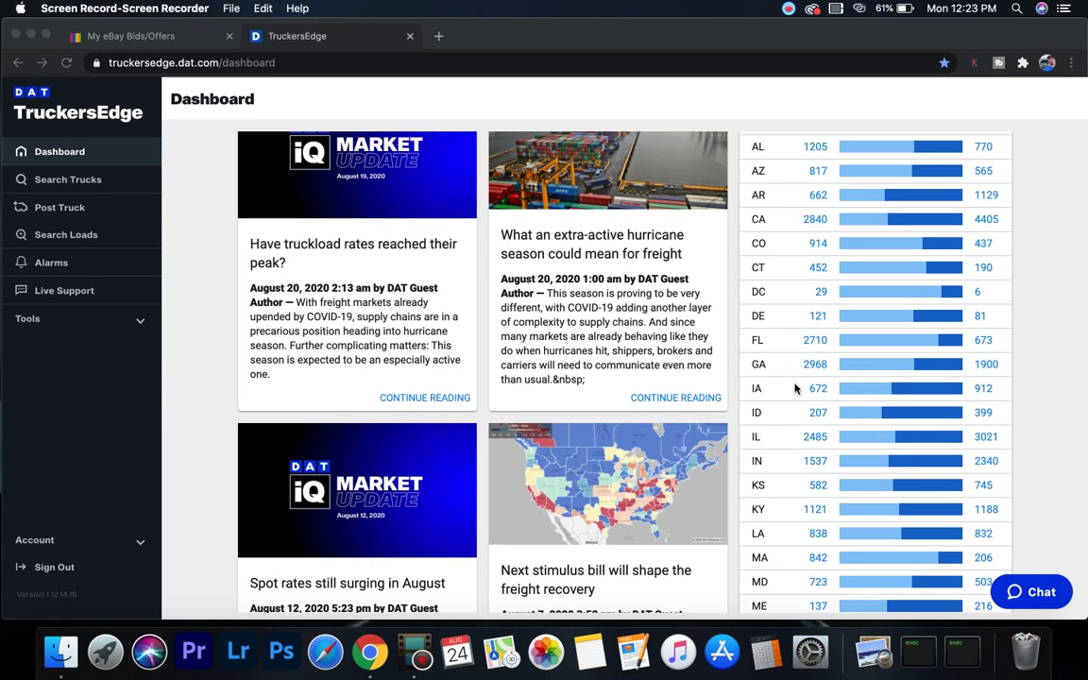
{"action": "scroll", "coordinate": [796, 388], "scroll_direction": "down", "scroll_amount": 1}
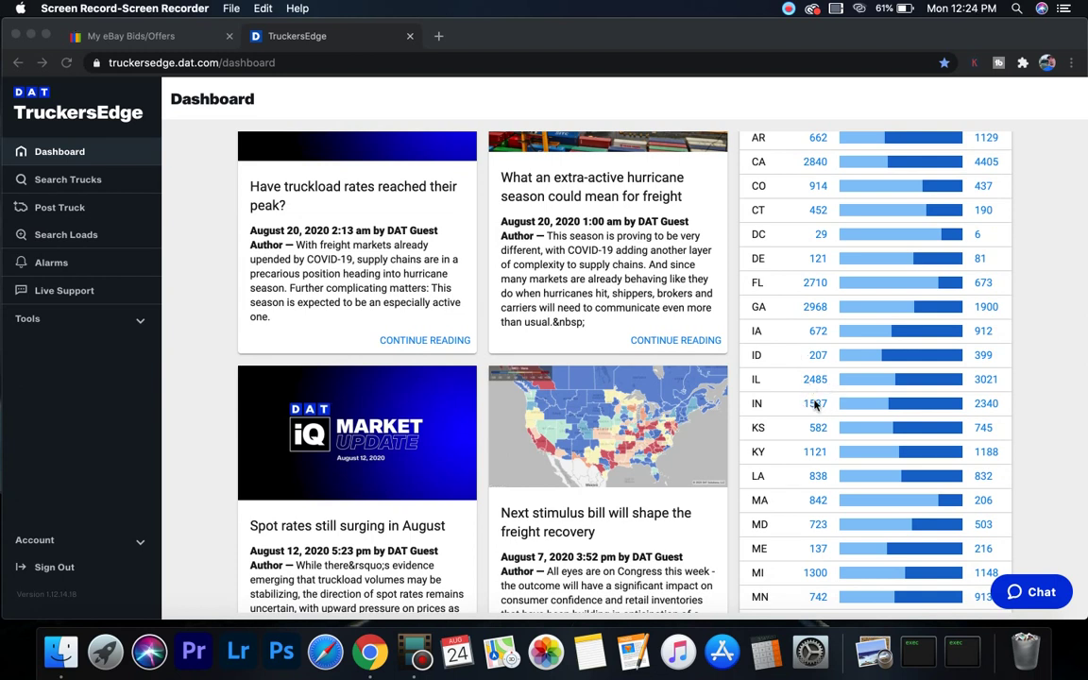
{"action": "scroll", "coordinate": [796, 413], "scroll_direction": "down", "scroll_amount": 3}
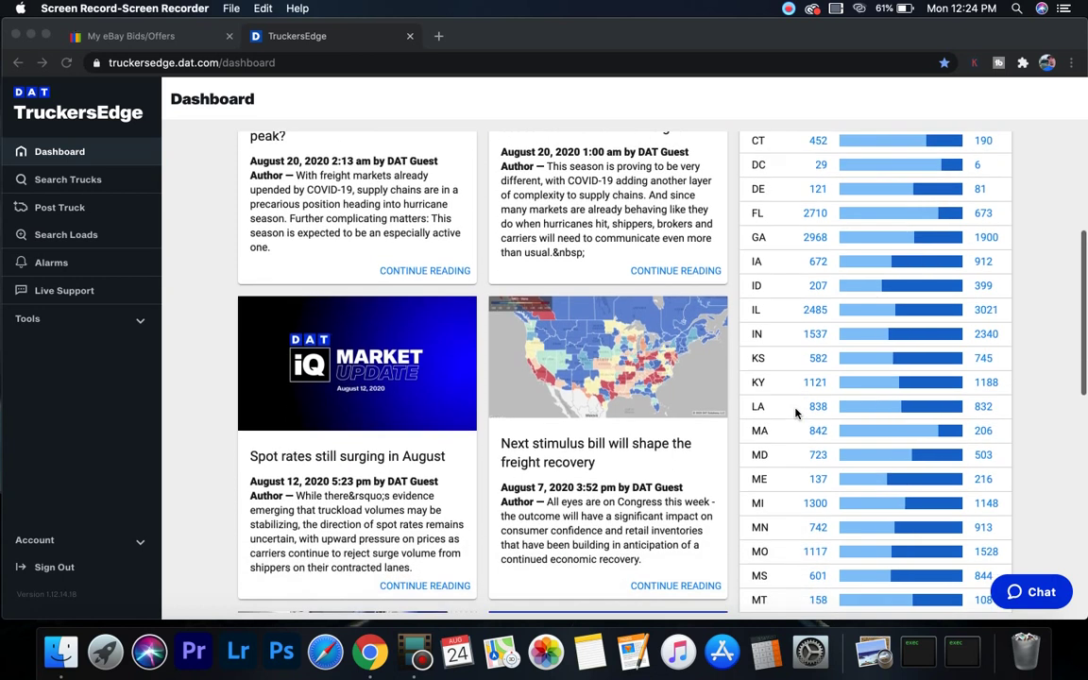
{"action": "scroll", "coordinate": [796, 406], "scroll_direction": "down", "scroll_amount": 3}
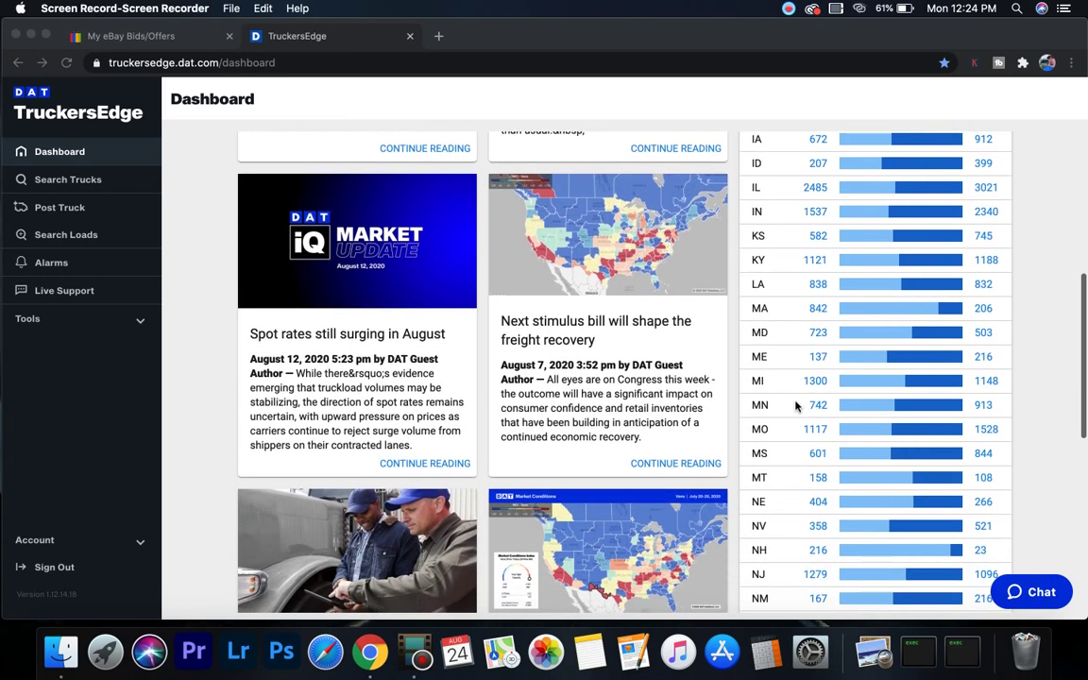
{"action": "scroll", "coordinate": [795, 406], "scroll_direction": "down", "scroll_amount": 3}
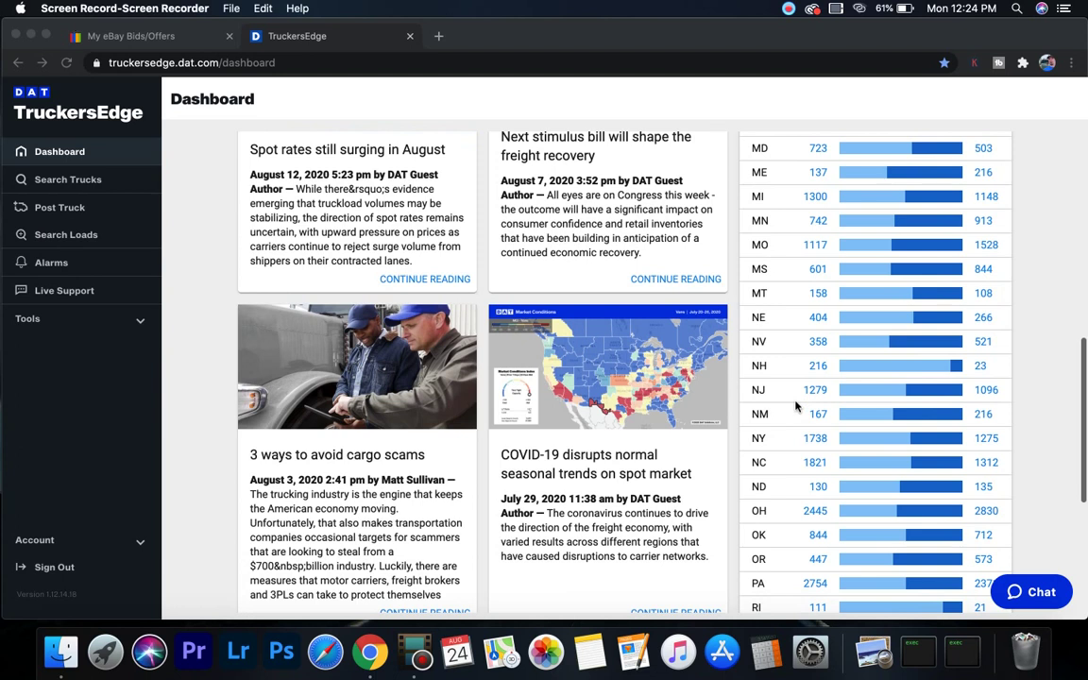
{"action": "scroll", "coordinate": [796, 406], "scroll_direction": "down", "scroll_amount": 2}
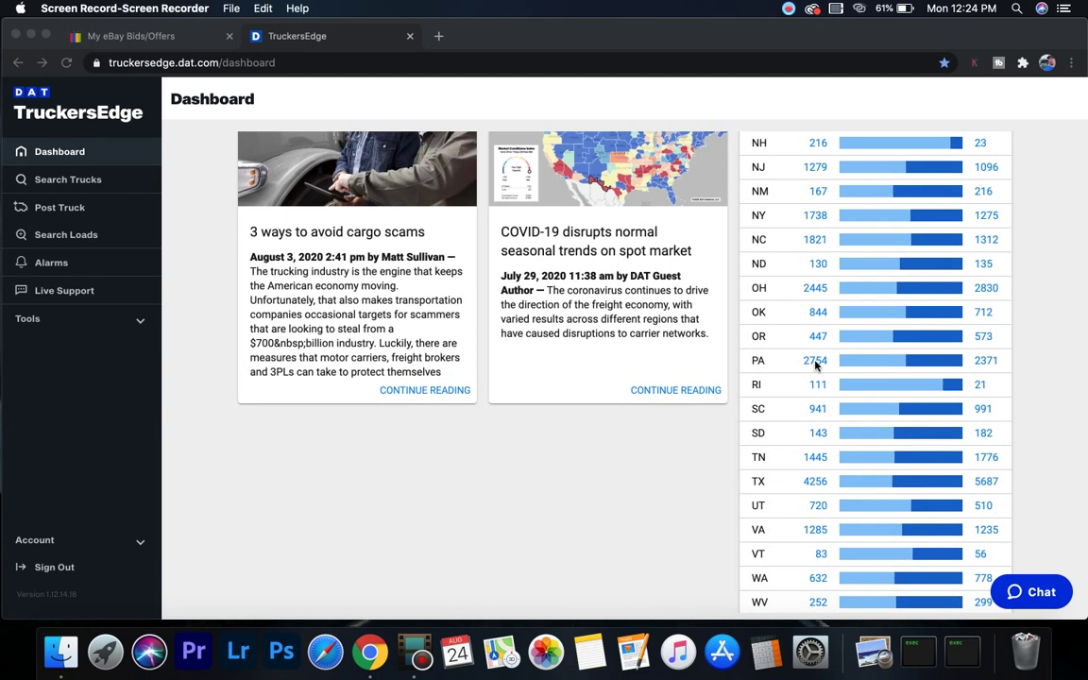
{"action": "scroll", "coordinate": [794, 387], "scroll_direction": "down", "scroll_amount": 1}
{"action": "scroll", "coordinate": [795, 388], "scroll_direction": "down", "scroll_amount": 1}
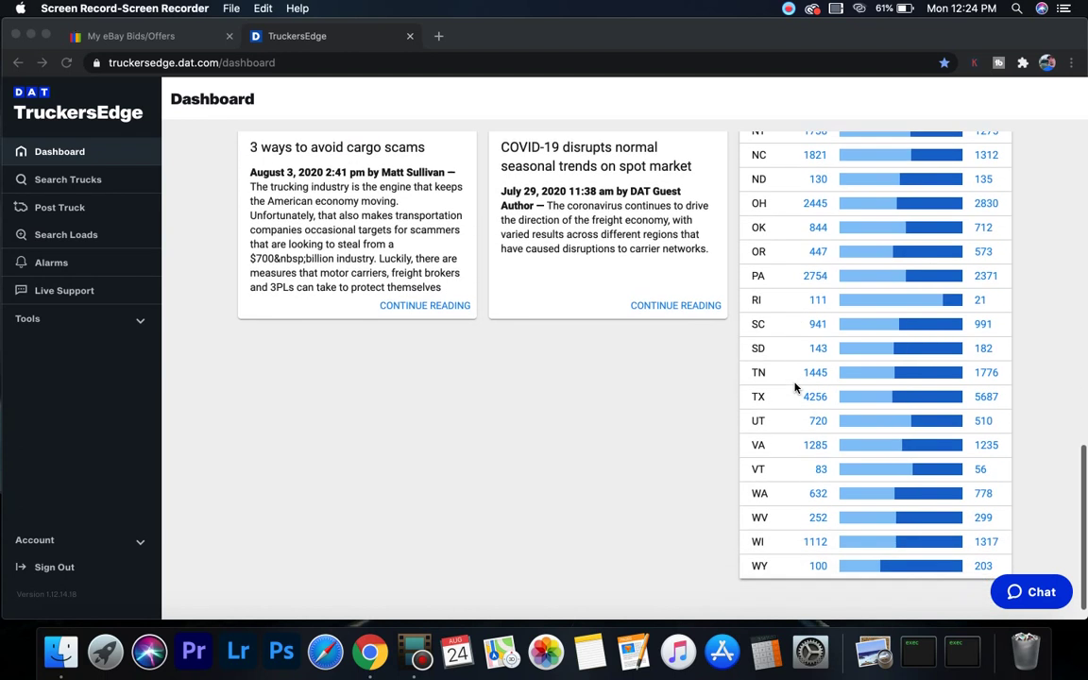
{"action": "scroll", "coordinate": [794, 387], "scroll_direction": "up", "scroll_amount": 10}
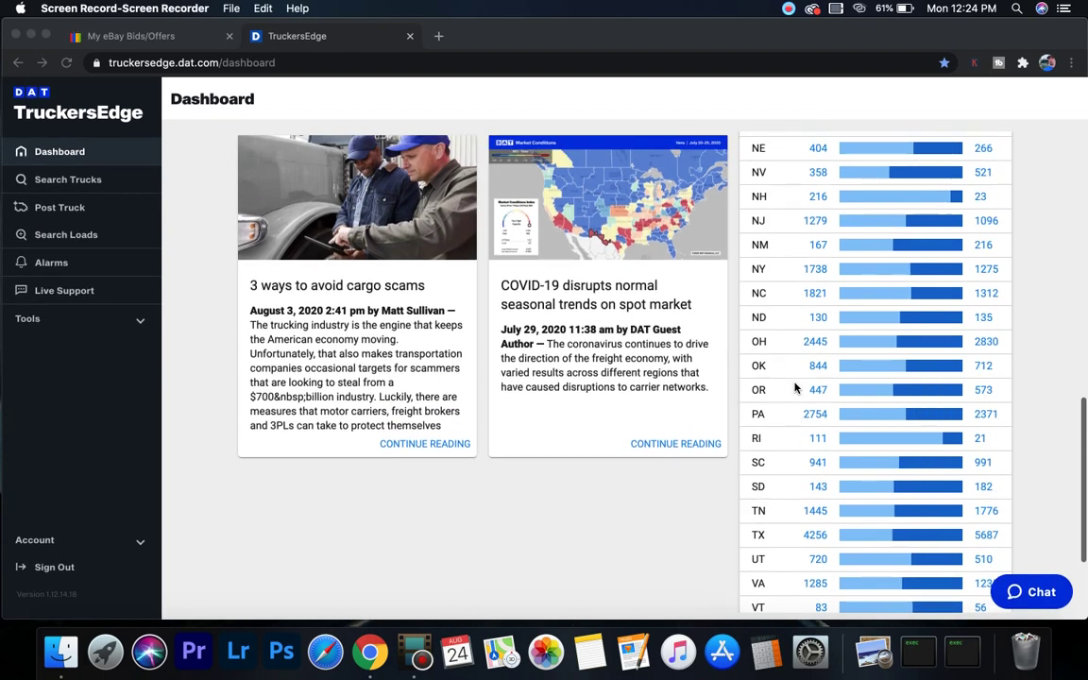
{"action": "scroll", "coordinate": [795, 387], "scroll_direction": "up", "scroll_amount": 10}
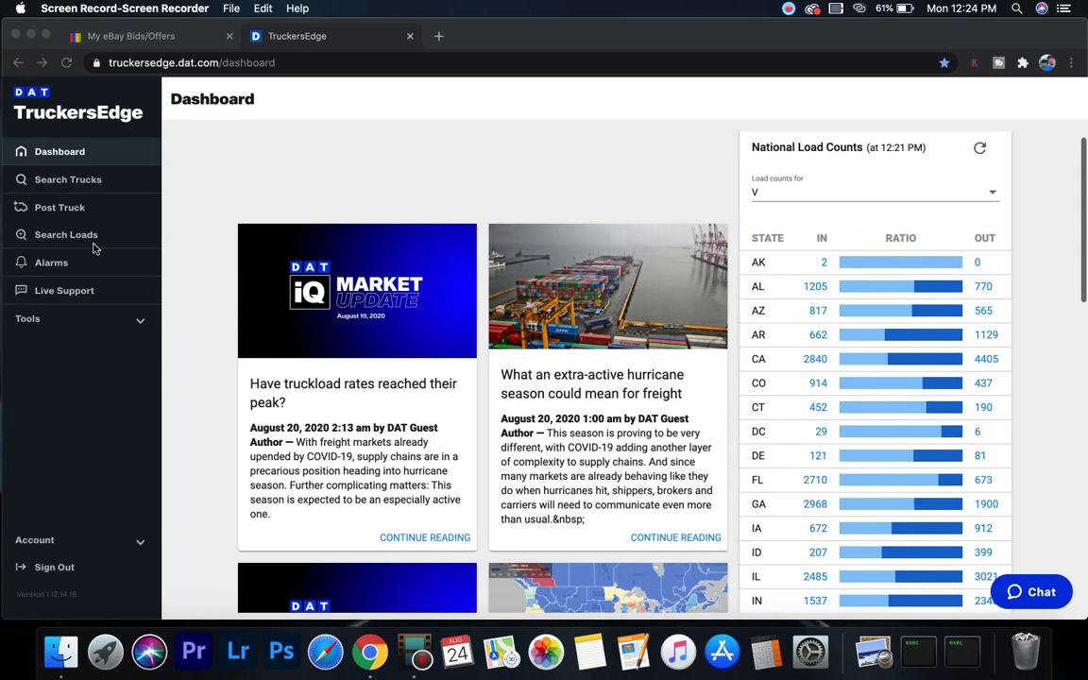
{"action": "left_click", "coordinate": [59, 233]}
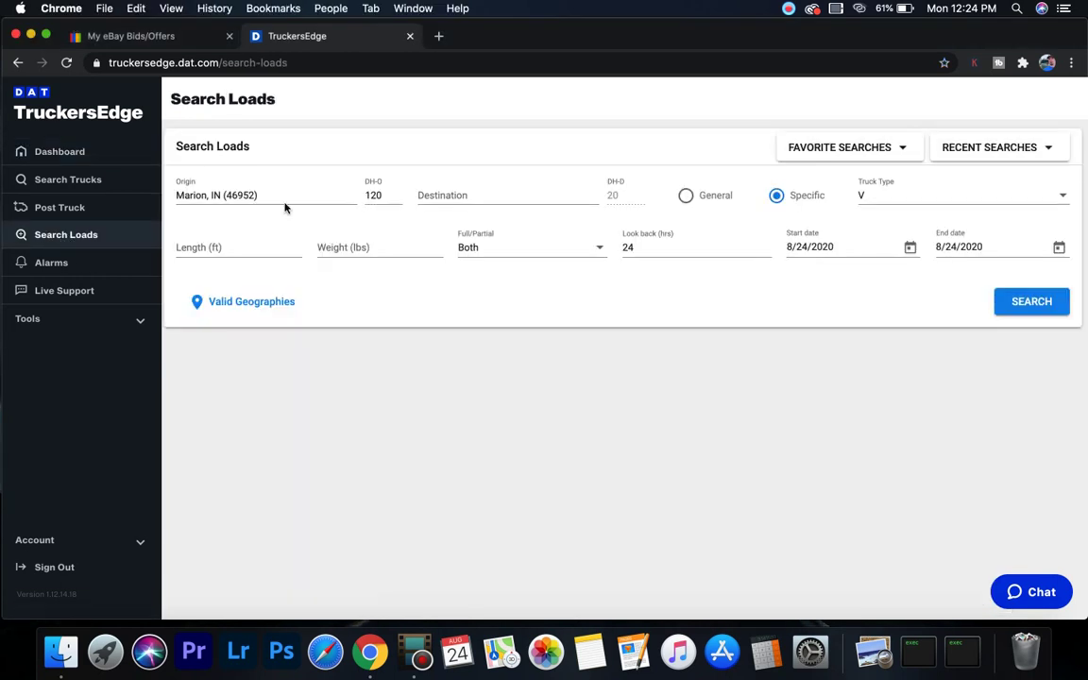
- Replace the Marion, IN origin with Atlanta, GA
{"action": "left_click", "coordinate": [202, 190]}
{"action": "key", "text": "ctrl+a"}
{"action": "key", "text": "BackSpace"}
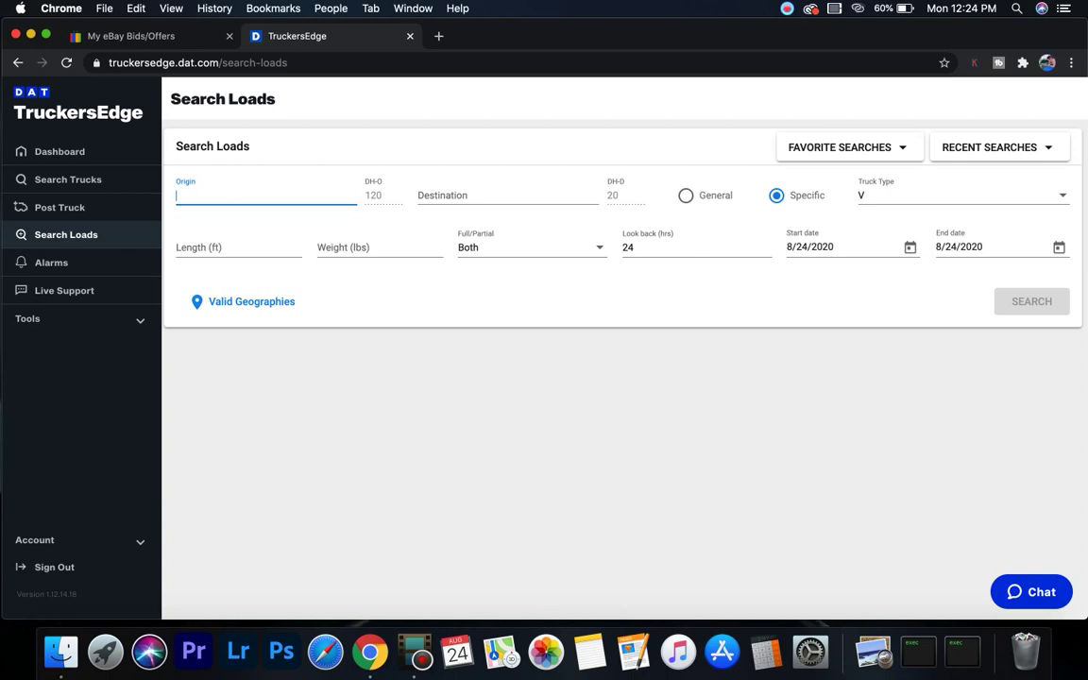
{"action": "type", "text": "atlant"}
{"action": "left_click", "coordinate": [200, 218]}
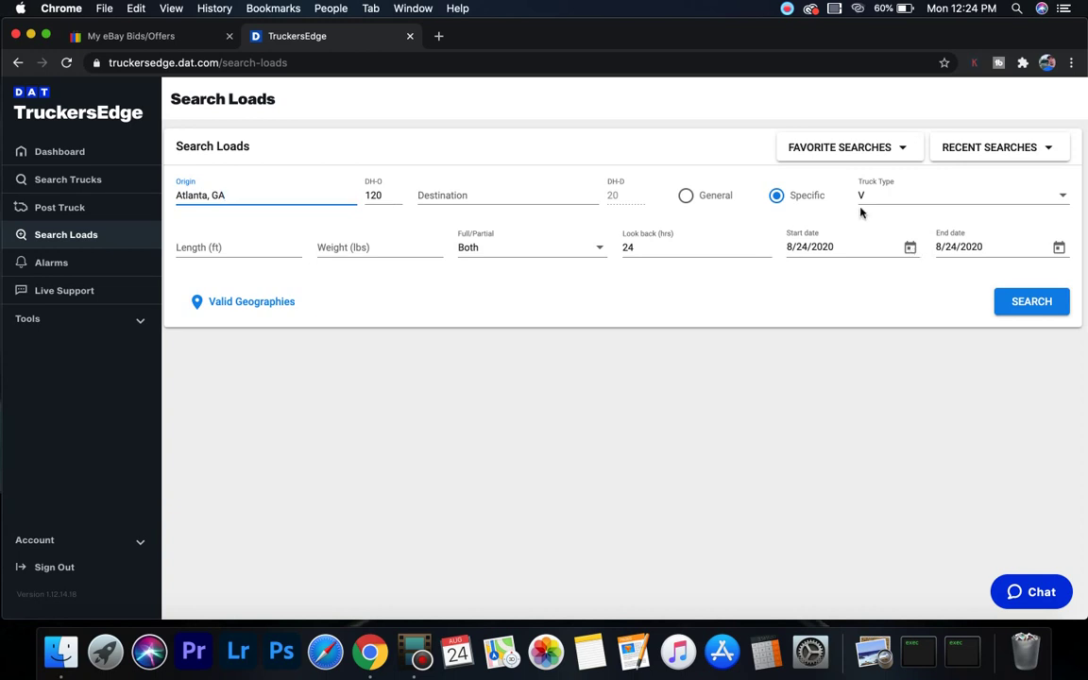
- Set General matching with Vans, Standard truck type and run the Atlanta search
{"action": "left_click", "coordinate": [686, 199]}
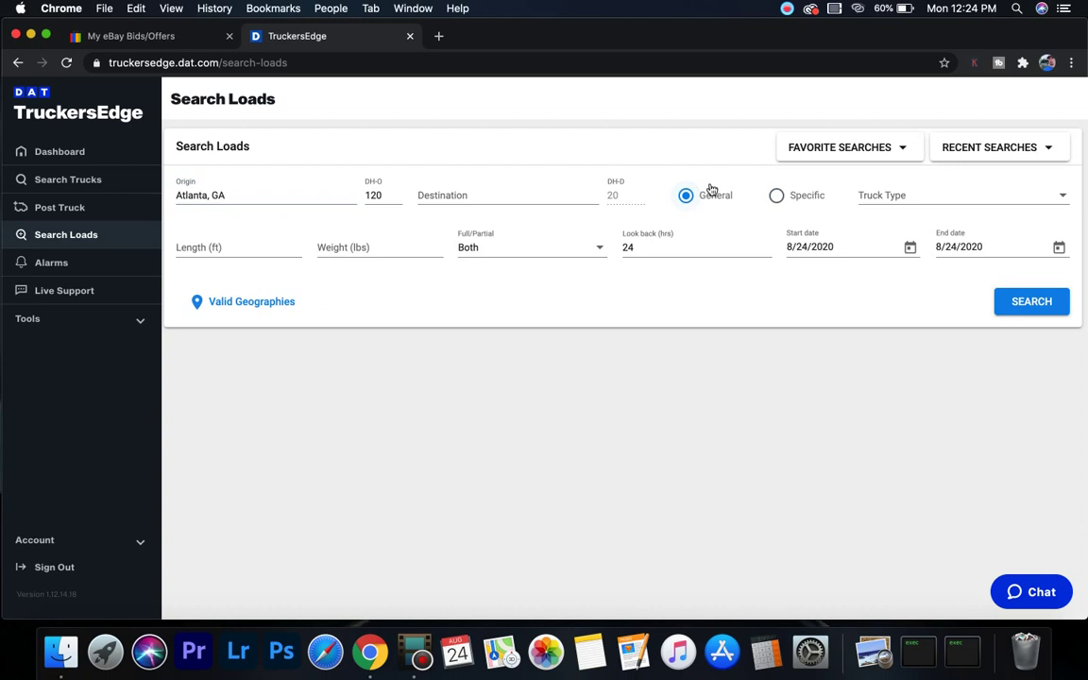
{"action": "left_click", "coordinate": [903, 199]}
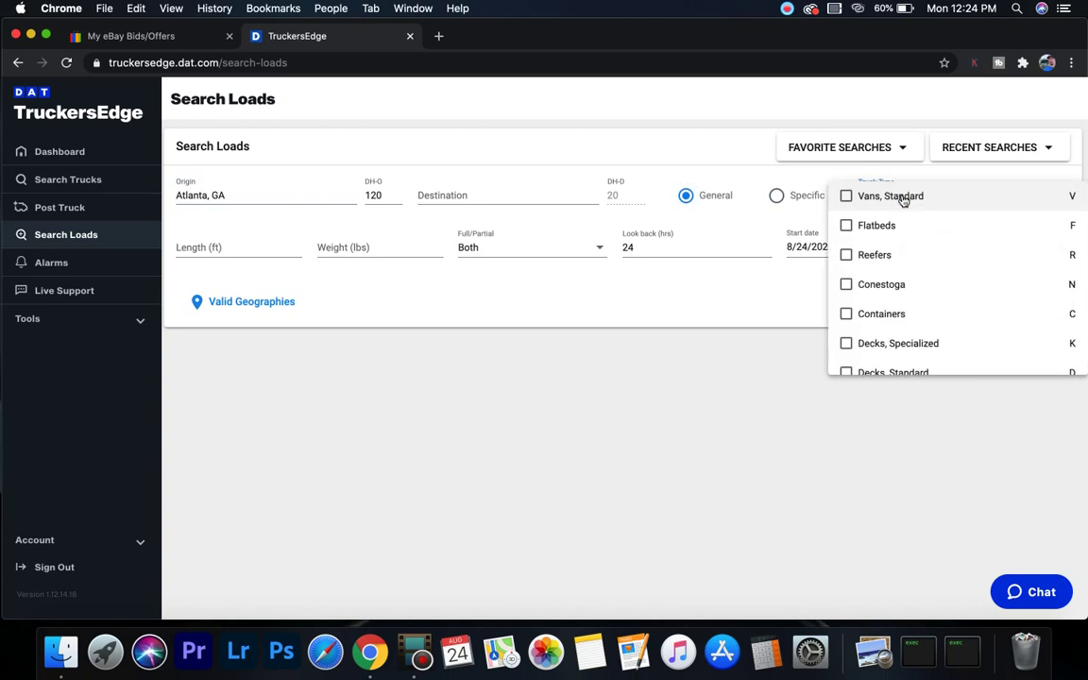
{"action": "left_click", "coordinate": [847, 196]}
{"action": "left_click", "coordinate": [767, 285]}
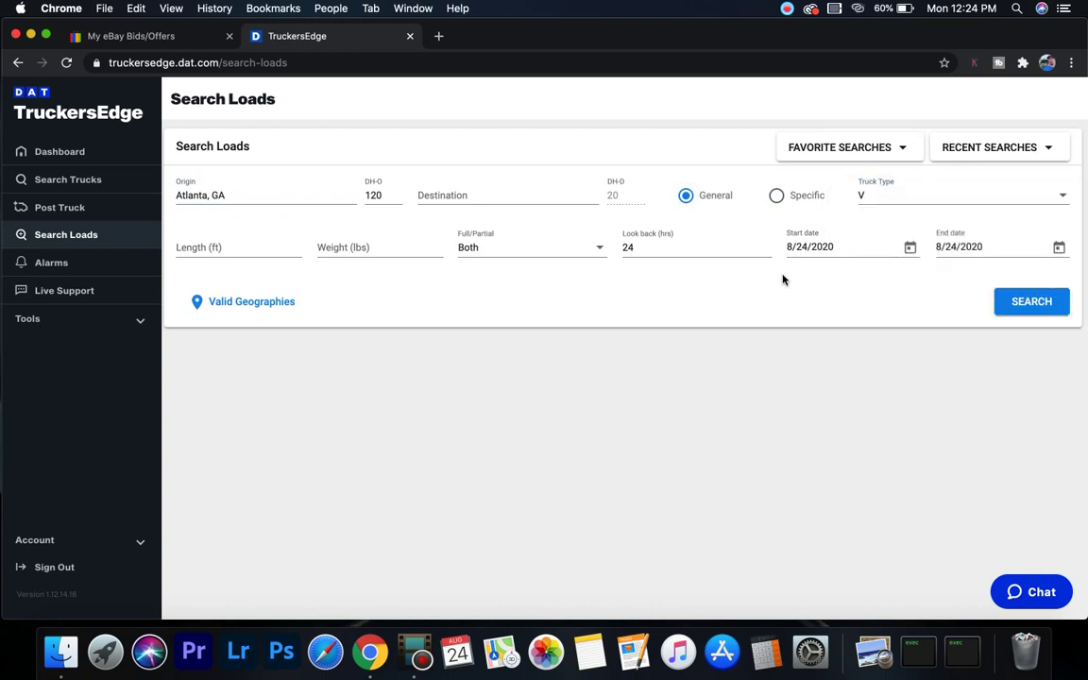
{"action": "left_click", "coordinate": [1032, 308]}
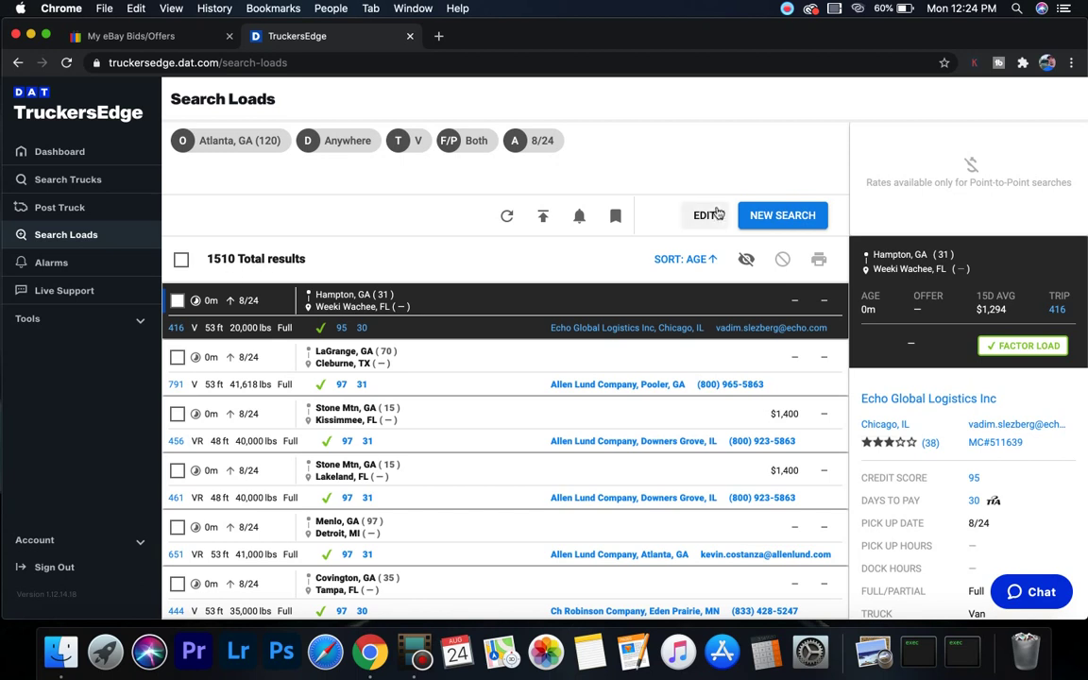
- Sort the Atlanta load results by Offer Rate, larger first
{"action": "left_click", "coordinate": [700, 259]}
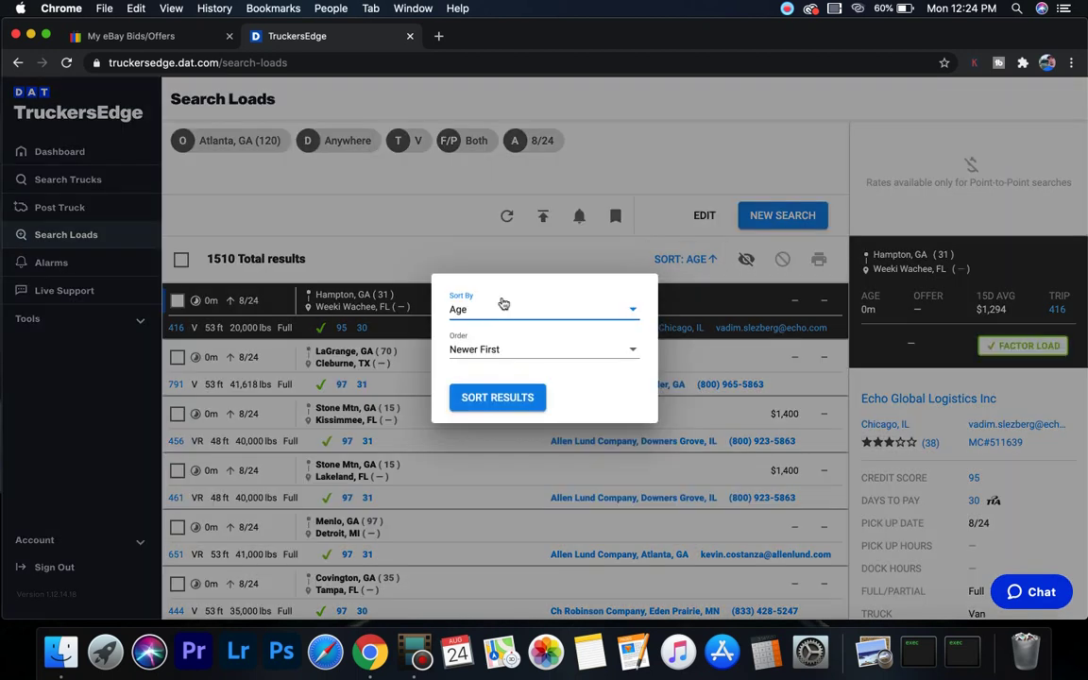
{"action": "left_click", "coordinate": [499, 309]}
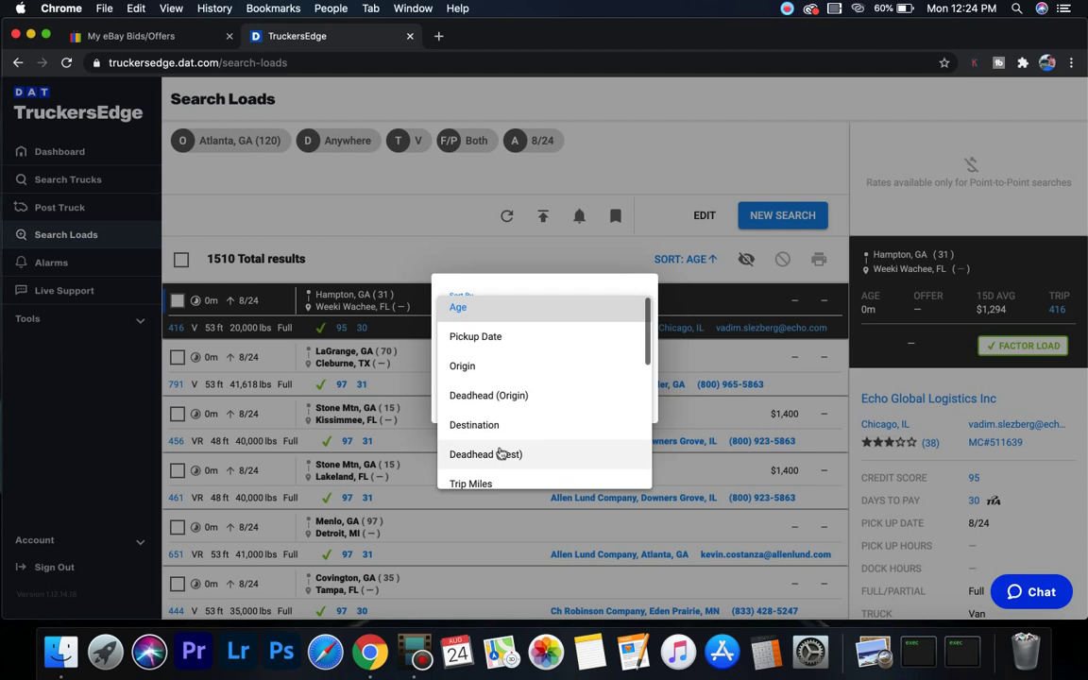
{"action": "scroll", "coordinate": [501, 454], "scroll_direction": "down", "scroll_amount": 5}
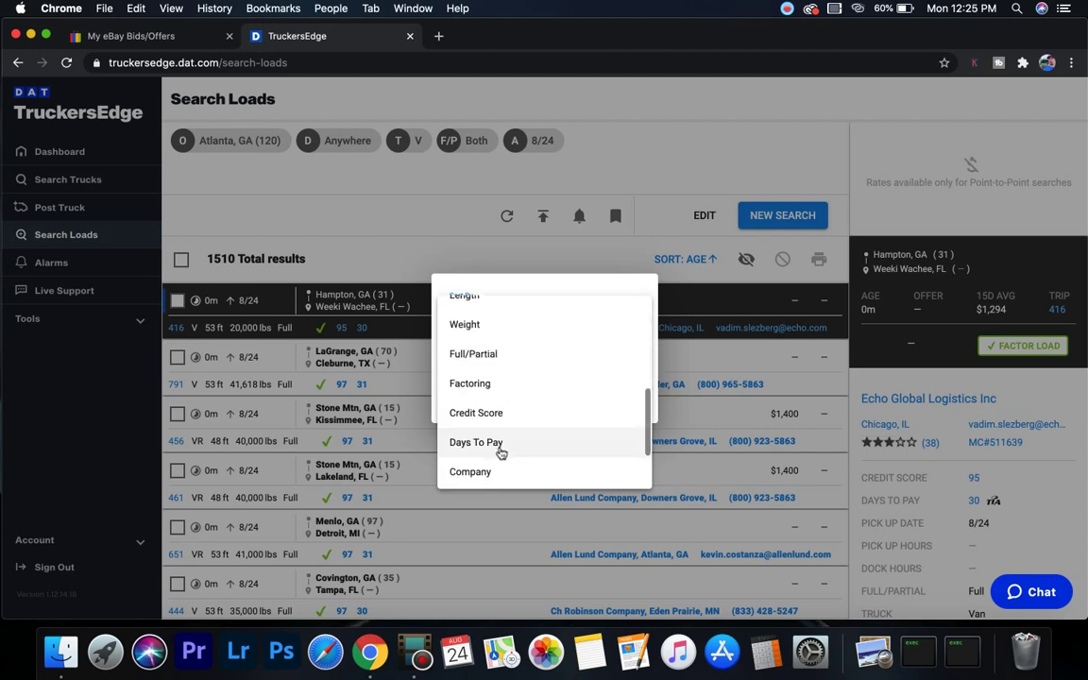
{"action": "scroll", "coordinate": [501, 454], "scroll_direction": "down", "scroll_amount": 2}
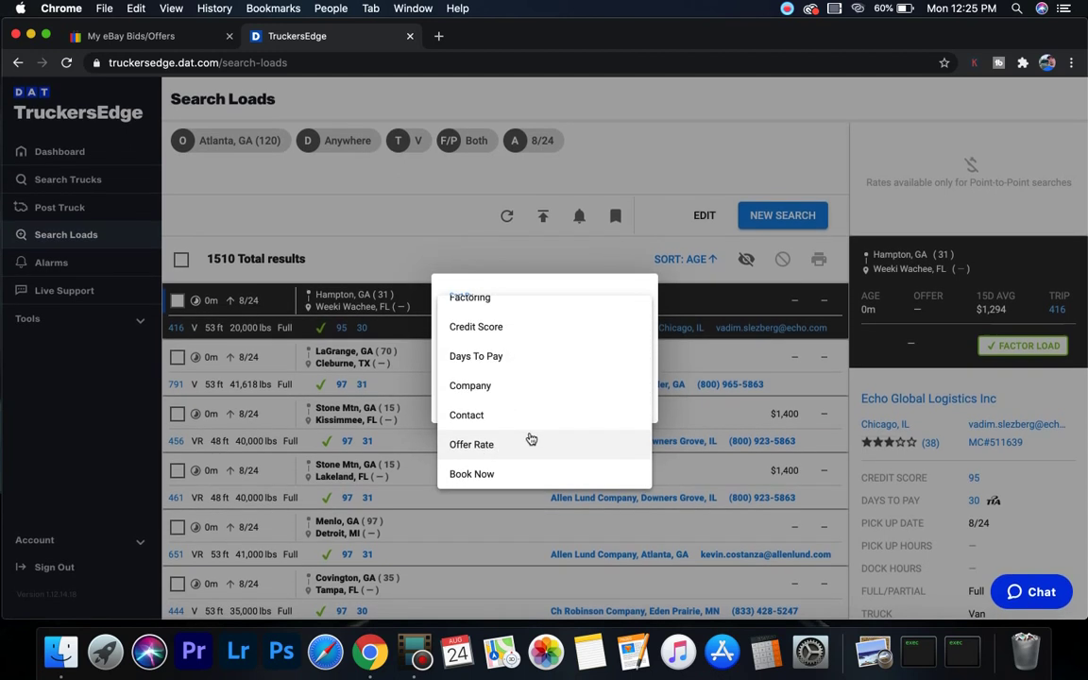
{"action": "left_click", "coordinate": [488, 446]}
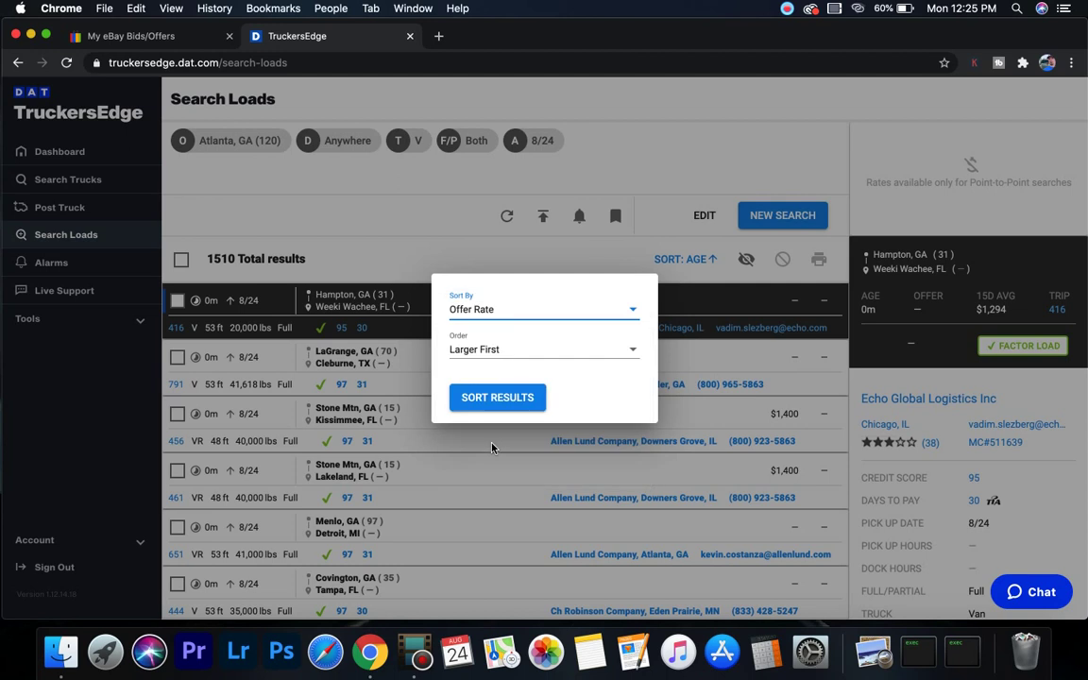
{"action": "left_click", "coordinate": [498, 398]}
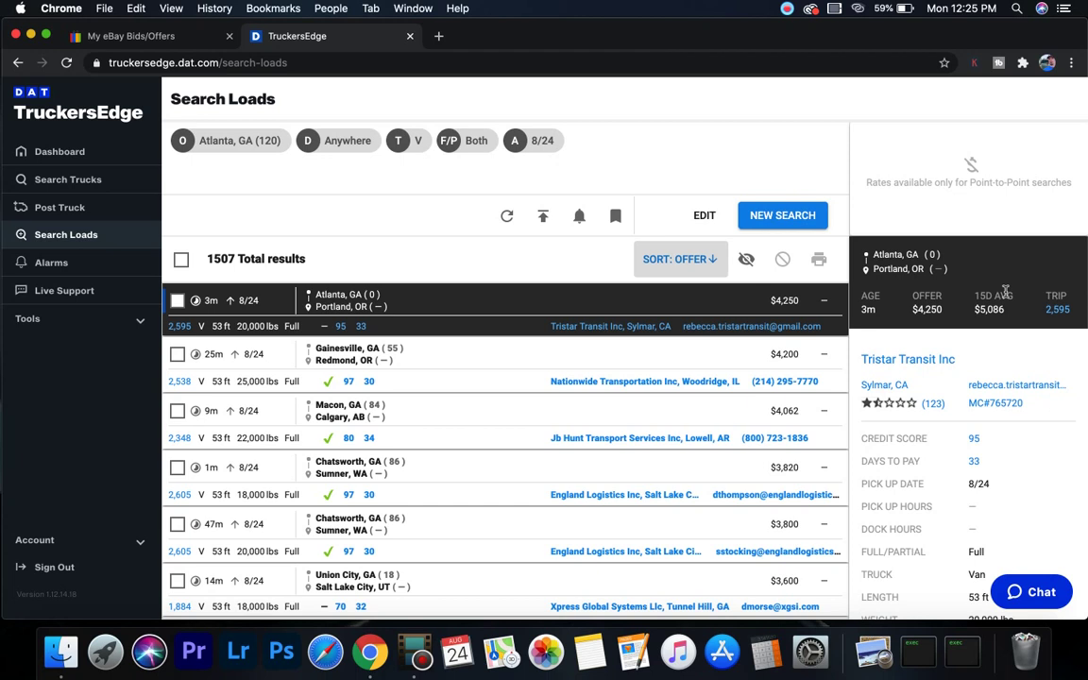
- Highlight the 15D AVG and TRIP labels in the load details for emphasis
{"action": "left_click_drag", "start_coordinate": [975, 295], "coordinate": [1016, 296]}
{"action": "left_click", "coordinate": [994, 313]}
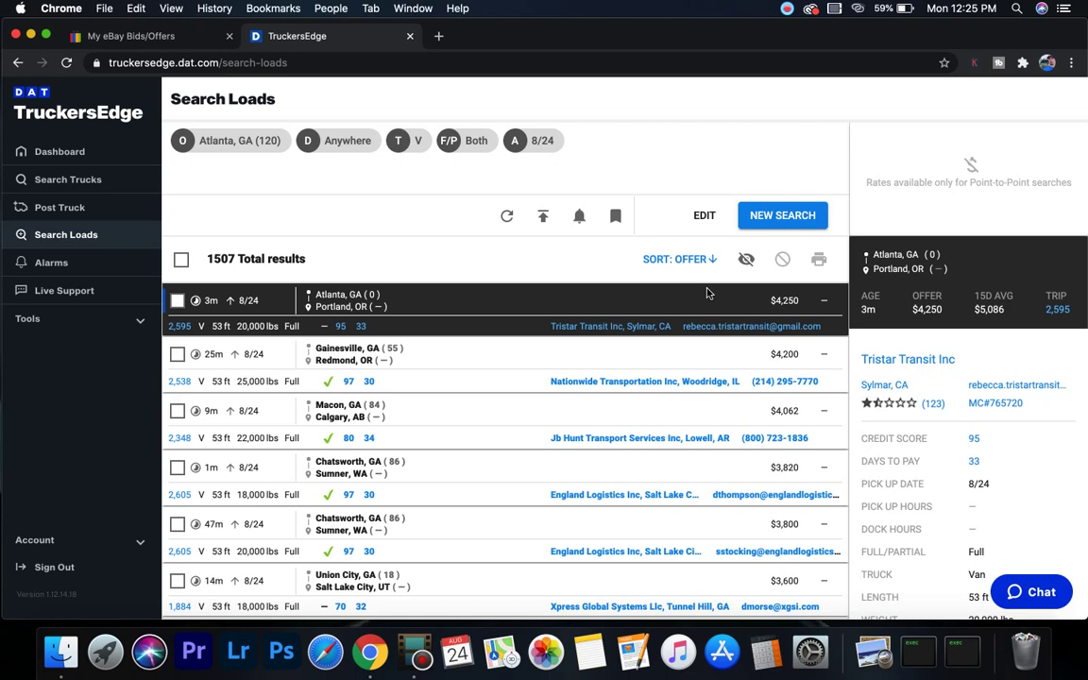
{"action": "mouse_move", "coordinate": [992, 316]}
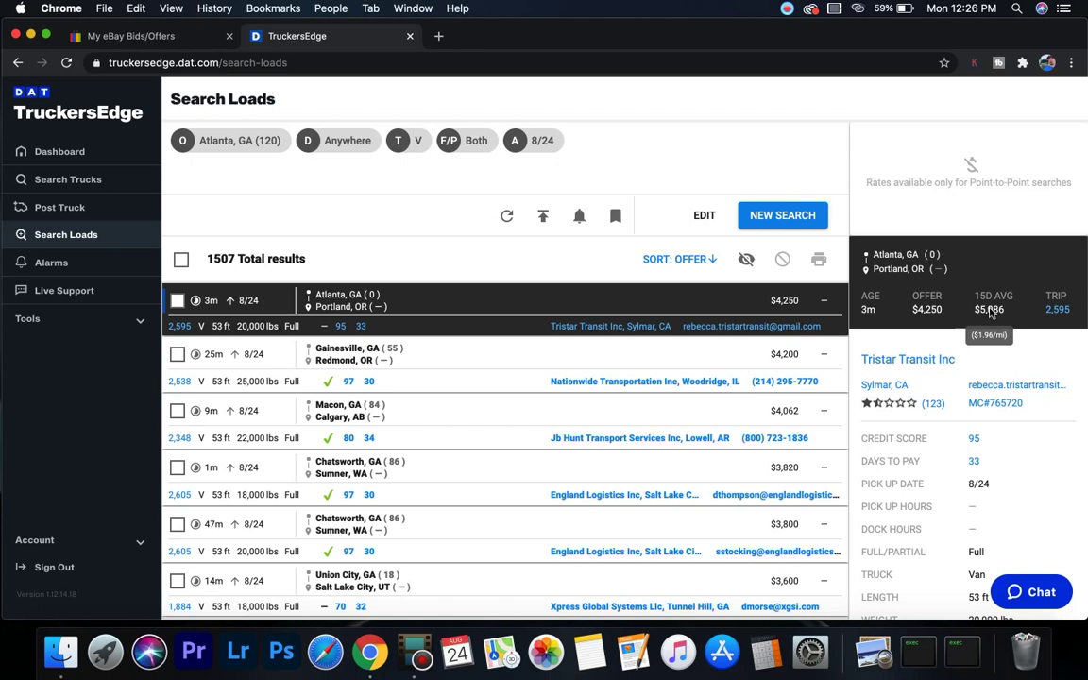
{"action": "mouse_move", "coordinate": [994, 296]}
{"action": "left_mouse_down"}
{"action": "mouse_move", "coordinate": [989, 309]}
{"action": "mouse_move", "coordinate": [1002, 312]}
{"action": "left_mouse_up"}
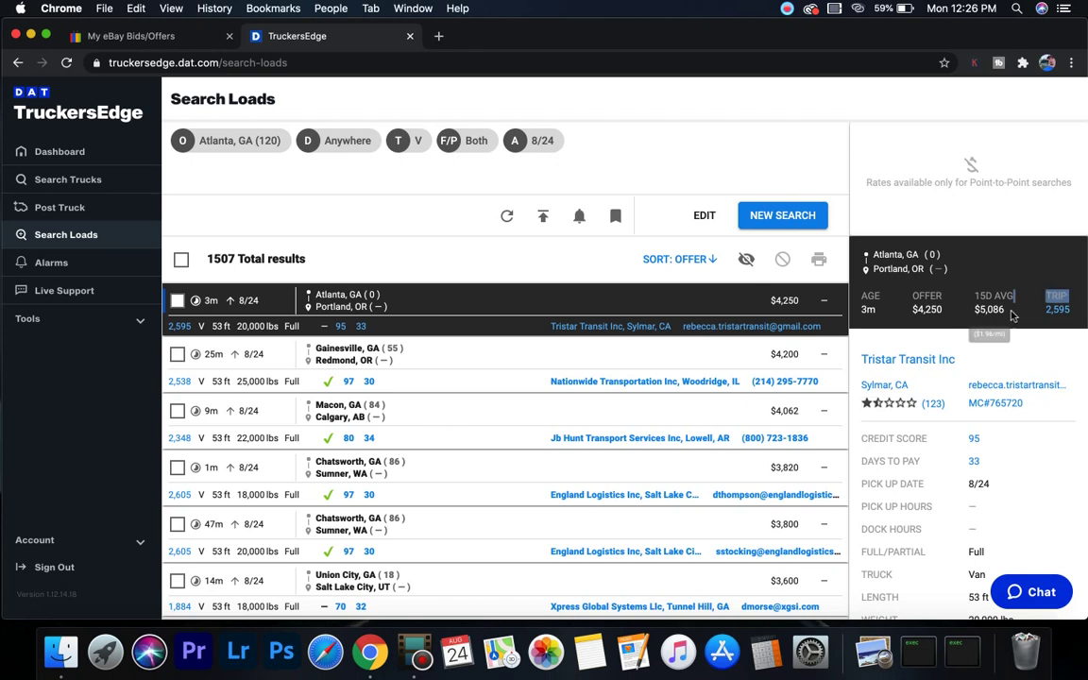
- Open details for the 47m Chatsworth, GA to Sumner, WA load
{"action": "mouse_move", "coordinate": [979, 313]}
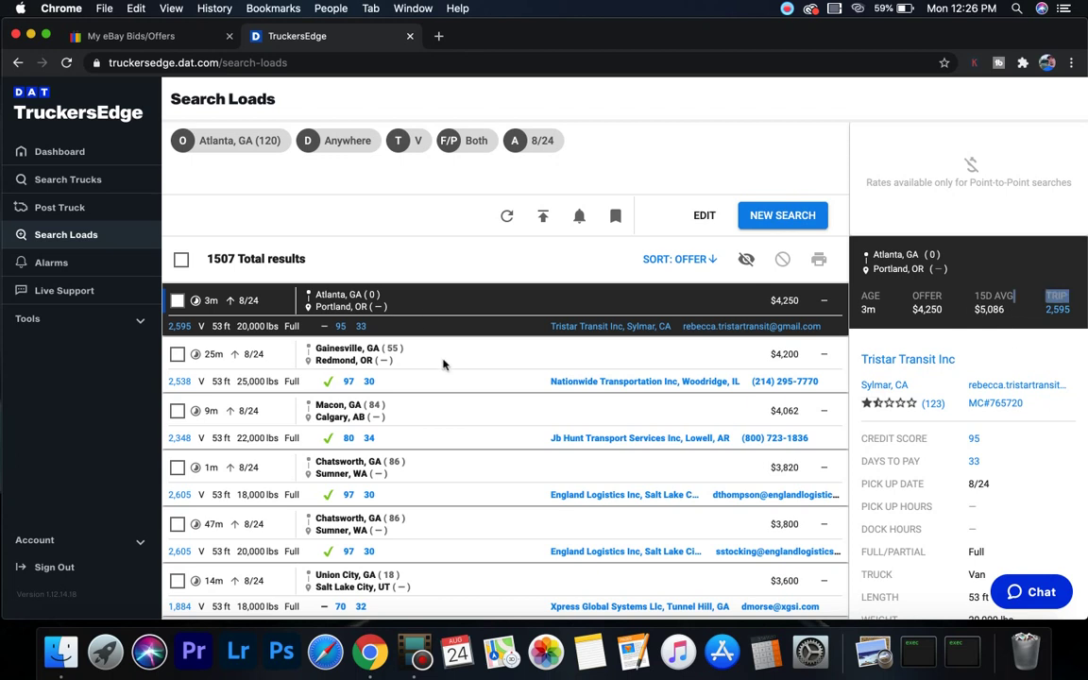
{"action": "scroll", "coordinate": [442, 364], "scroll_direction": "down", "scroll_amount": 2}
{"action": "scroll", "coordinate": [444, 365], "scroll_direction": "down", "scroll_amount": 2}
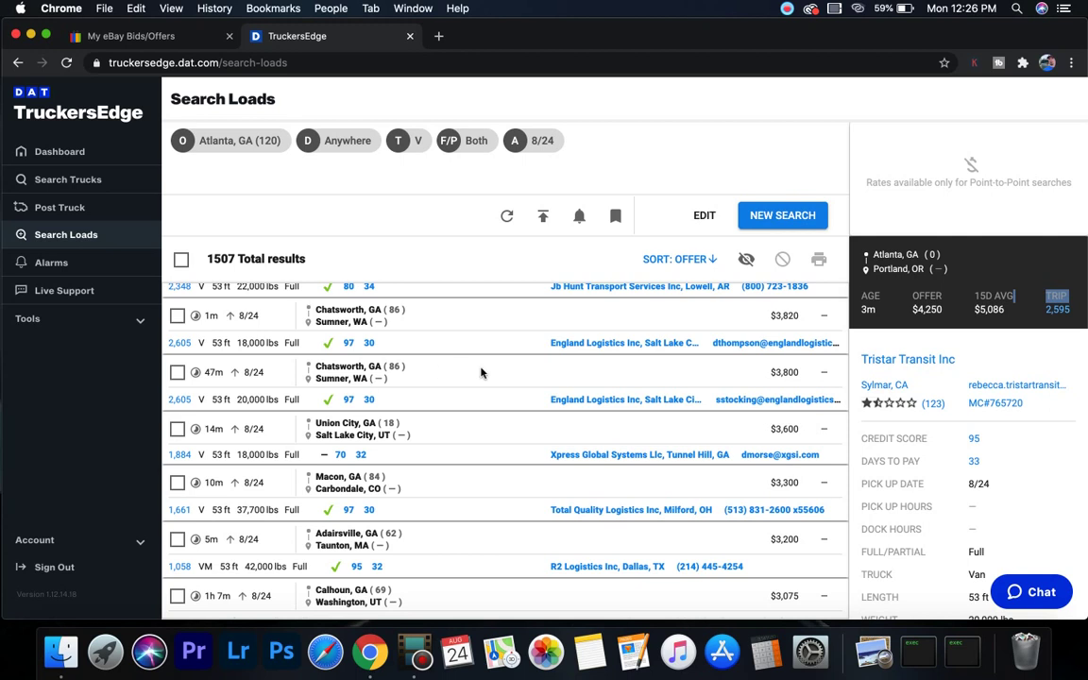
{"action": "left_click", "coordinate": [480, 372]}
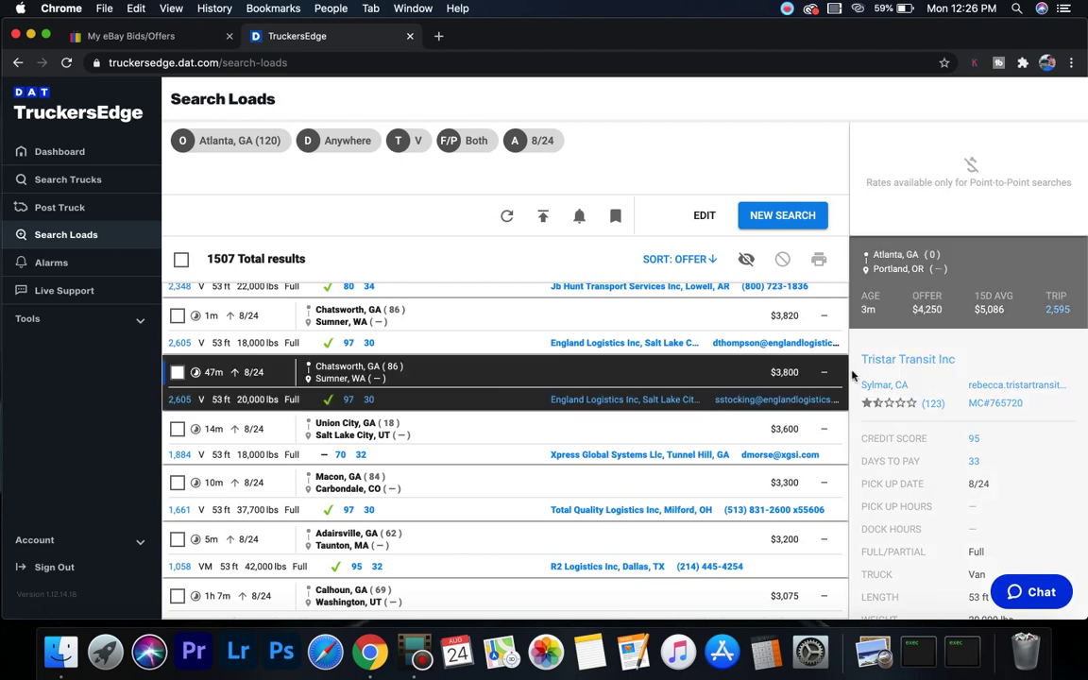
{"action": "scroll", "coordinate": [907, 359], "scroll_direction": "down", "scroll_amount": 2}
{"action": "scroll", "coordinate": [924, 352], "scroll_direction": "up", "scroll_amount": 2}
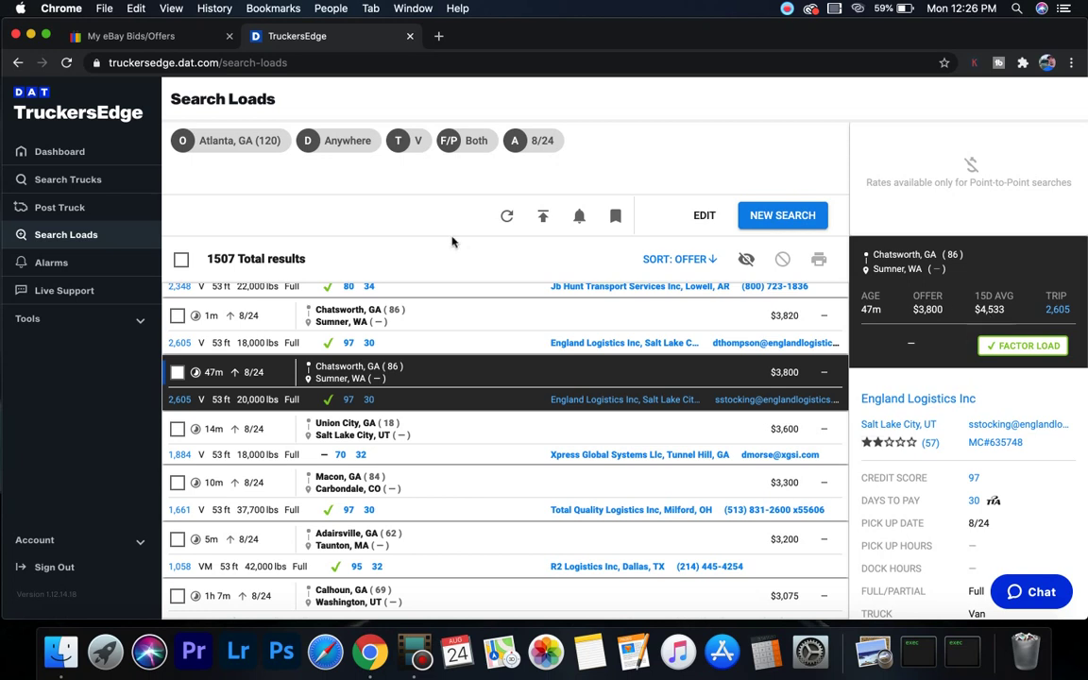
- Run a new load search with origin Dallas, TX
{"action": "left_click", "coordinate": [764, 214]}
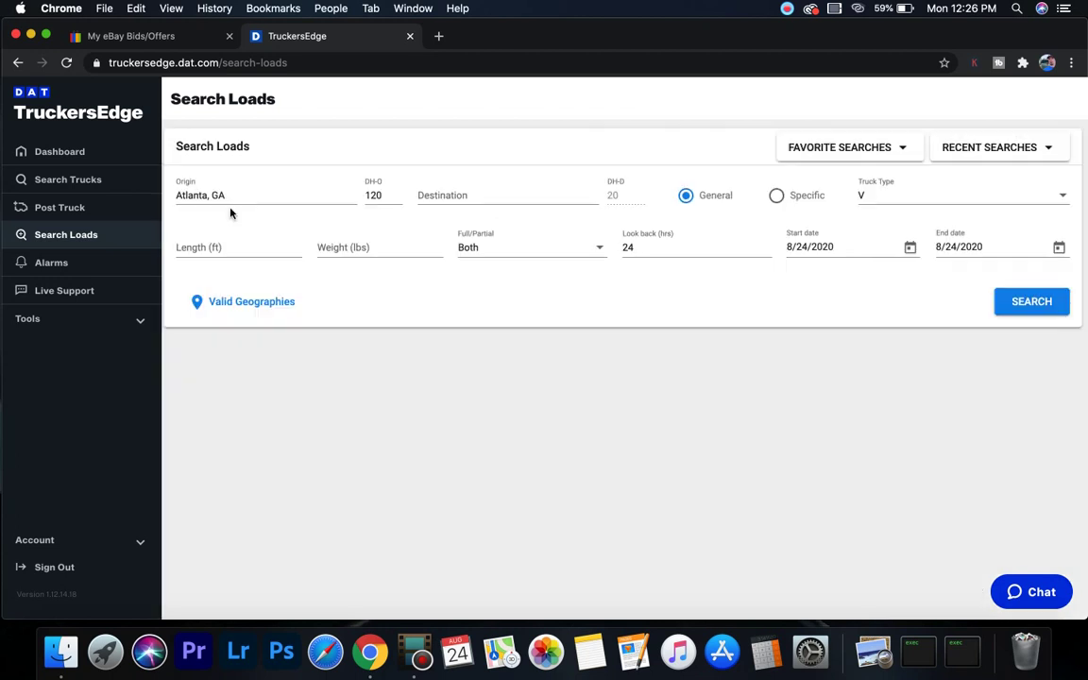
{"action": "left_click", "coordinate": [262, 195]}
{"action": "key", "text": "BackSpace"}
{"action": "type", "text": "dallas"}
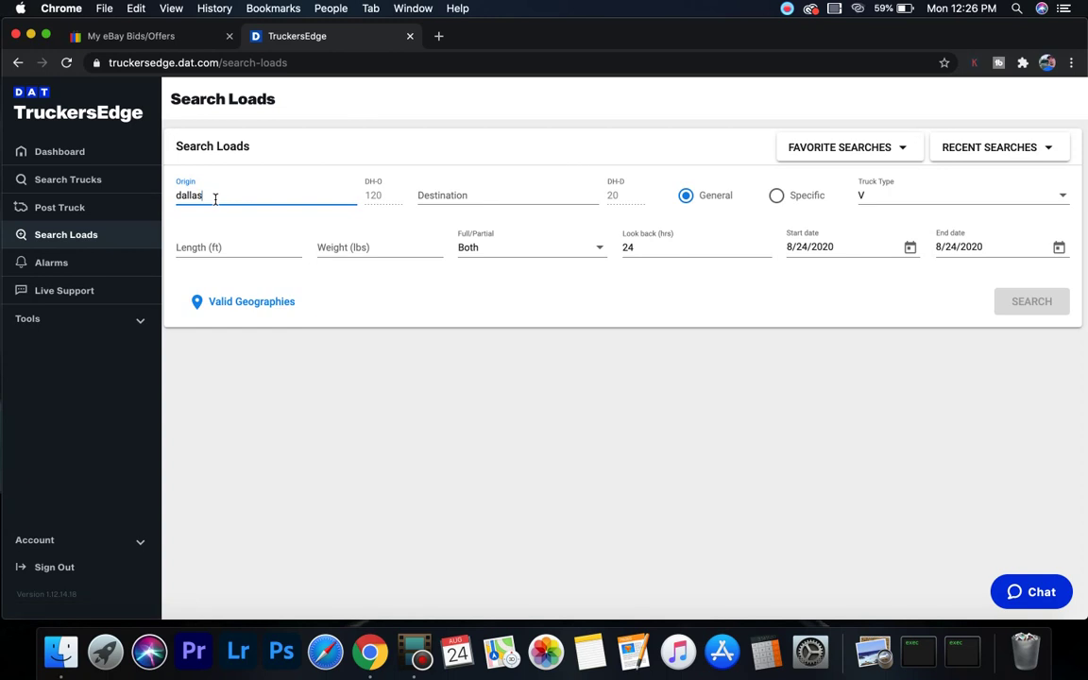
{"action": "left_click", "coordinate": [215, 196]}
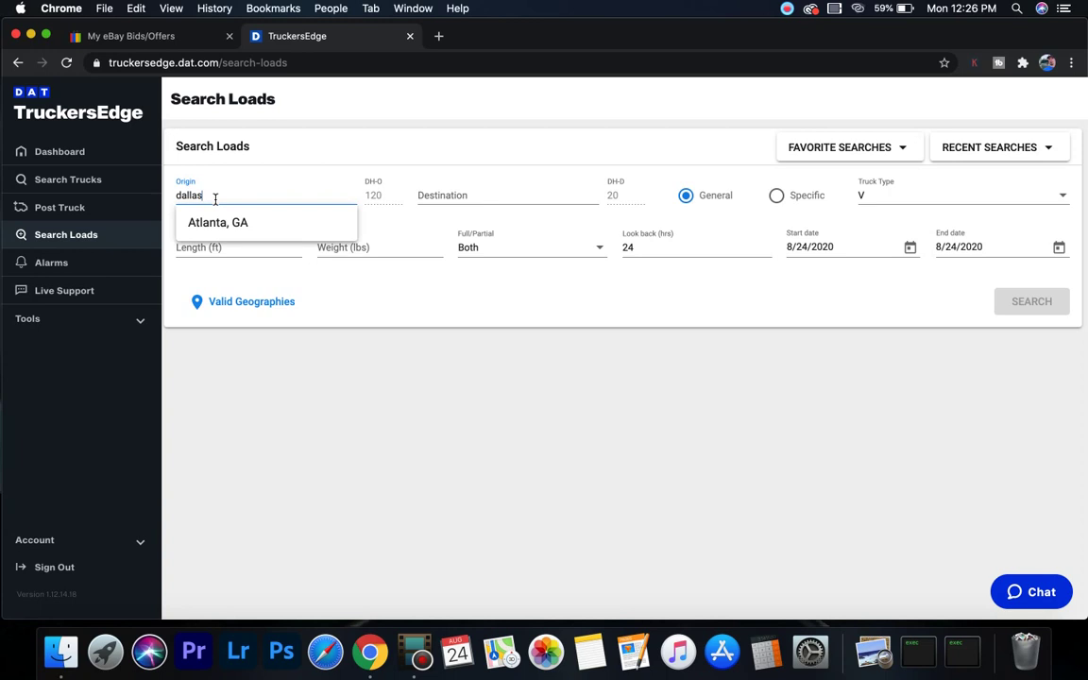
{"action": "type", "text": "tx"}
{"action": "left_click", "coordinate": [228, 225]}
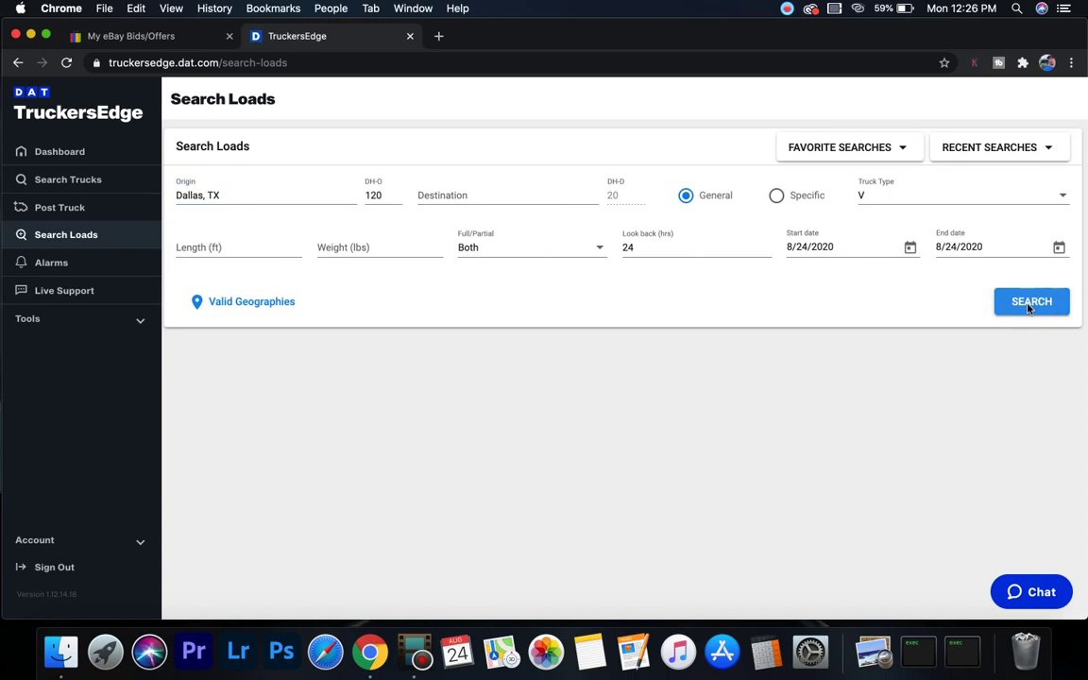
{"action": "left_click", "coordinate": [1030, 305]}
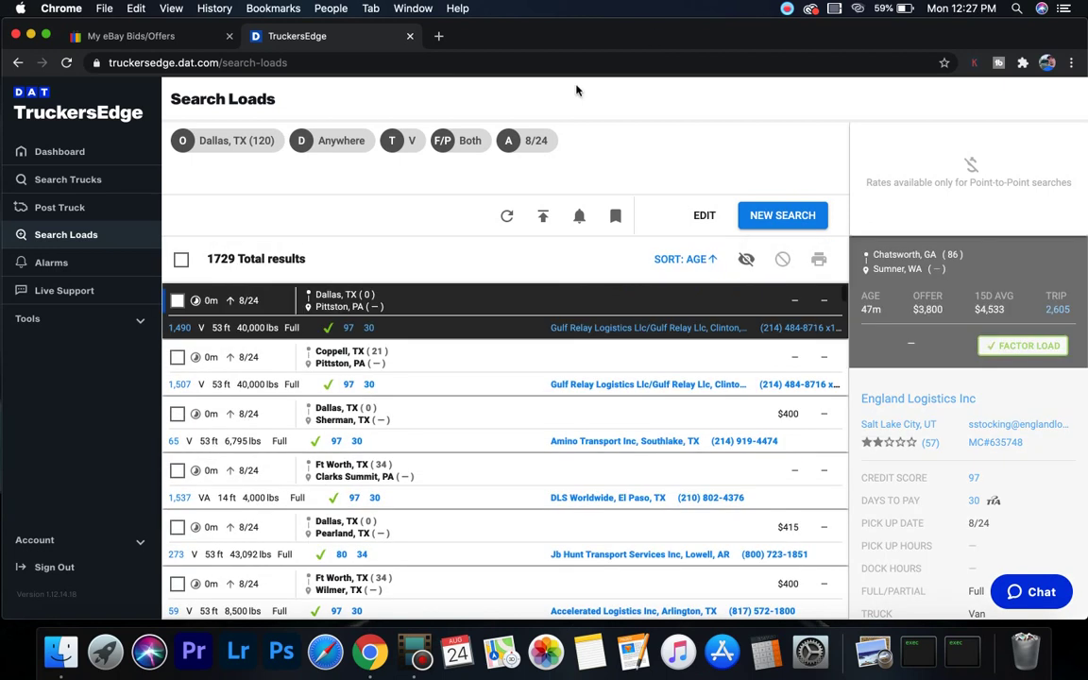
- Check the Wi-Fi network list, then reopen the search form to edit the Dallas origin
{"action": "left_click", "coordinate": [859, 8]}
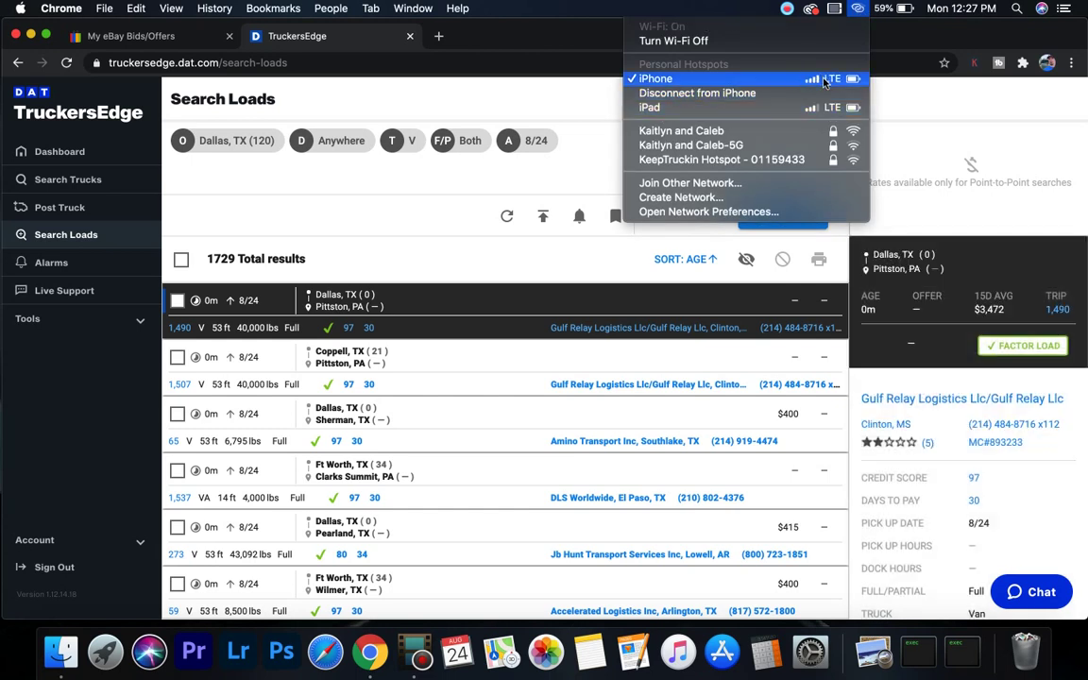
{"action": "left_click", "coordinate": [369, 208]}
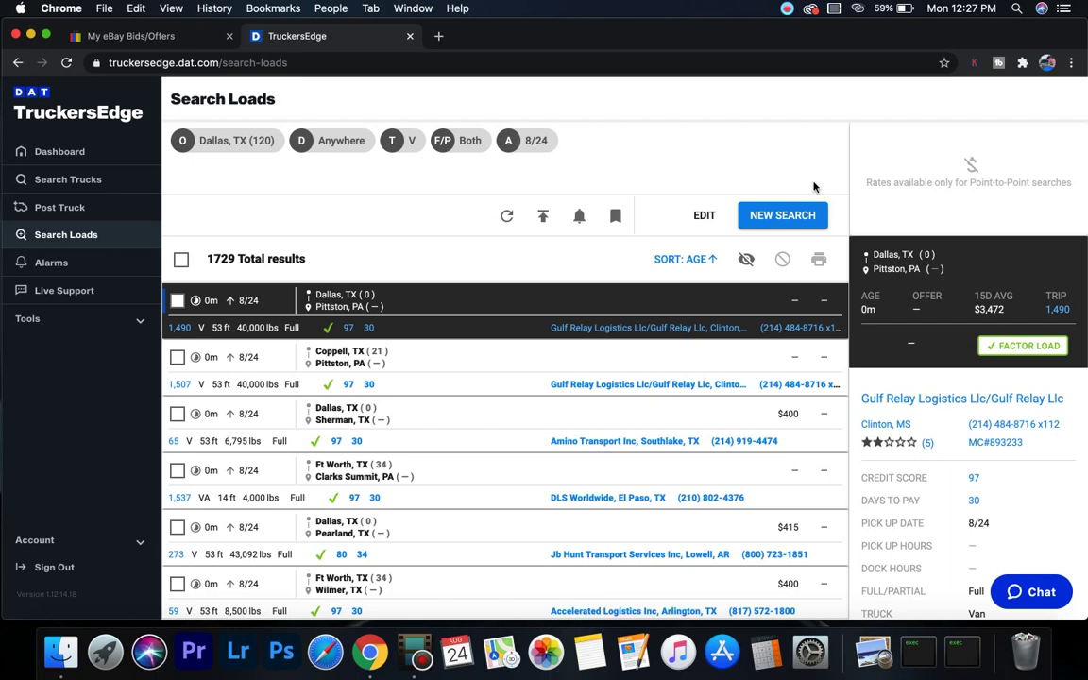
{"action": "left_click", "coordinate": [707, 214]}
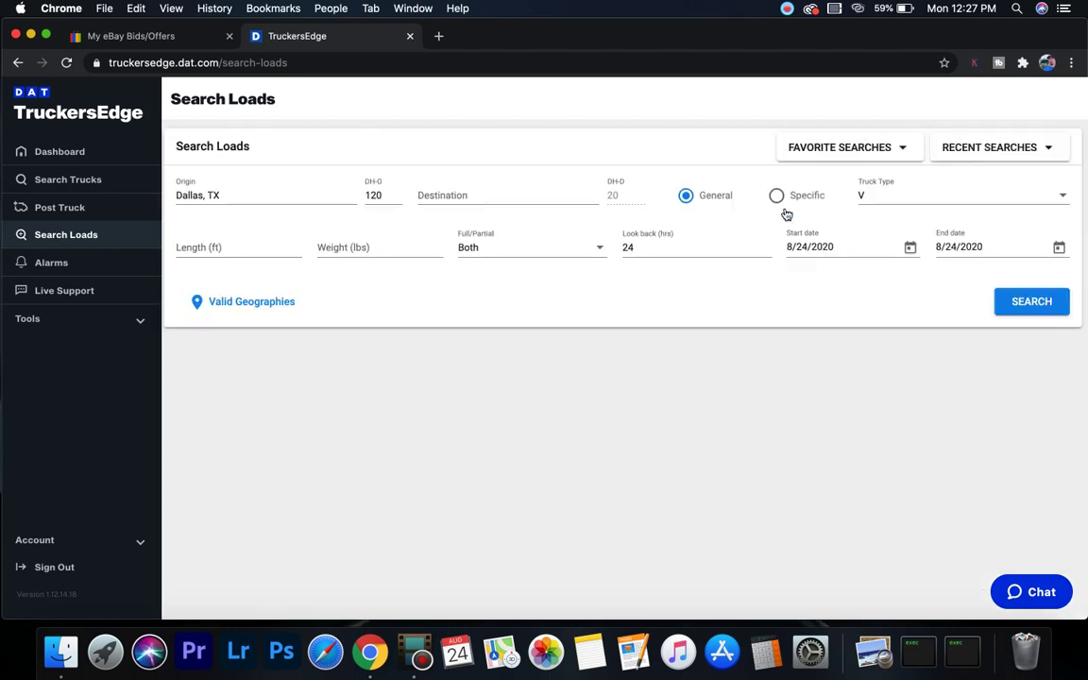
{"action": "left_click", "coordinate": [223, 193]}
- Search loads from Houston, TX, highlight its 1269 total results, and start a new search
{"action": "key", "text": "BackSpace"}
{"action": "key", "text": "BackSpace"}
{"action": "key", "text": "BackSpace"}
{"action": "key", "text": "BackSpace"}
{"action": "key", "text": "BackSpace"}
{"action": "key", "text": "BackSpace"}
{"action": "key", "text": "BackSpace"}
{"action": "key", "text": "BackSpace"}
{"action": "key", "text": "BackSpace"}
{"action": "key", "text": "BackSpace"}
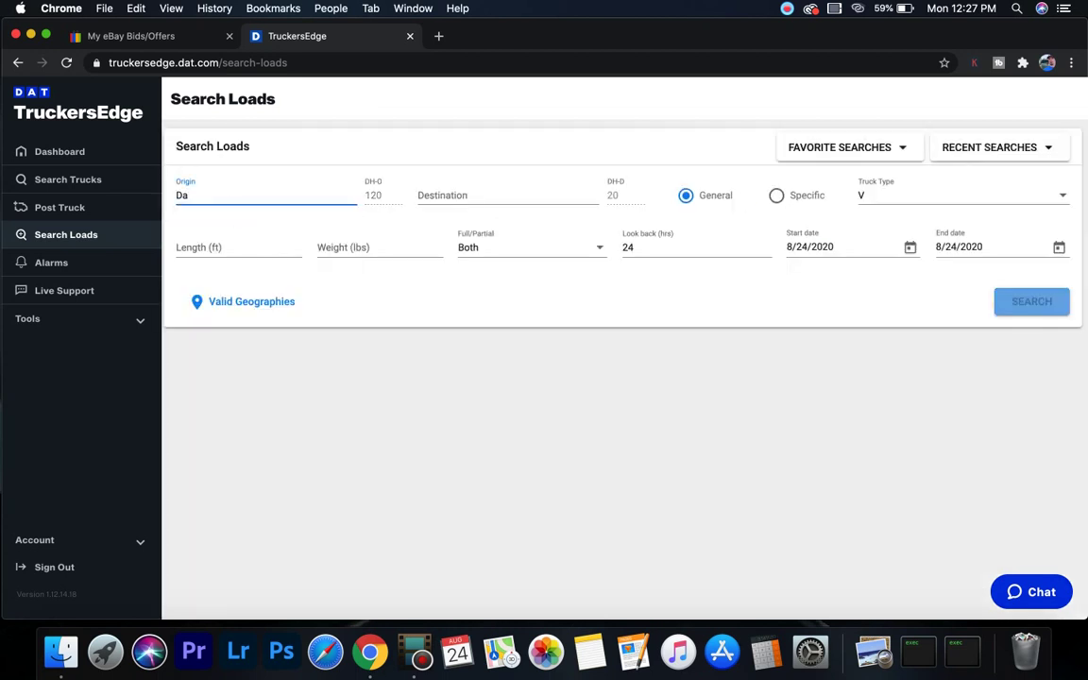
{"action": "type", "text": "houston"}
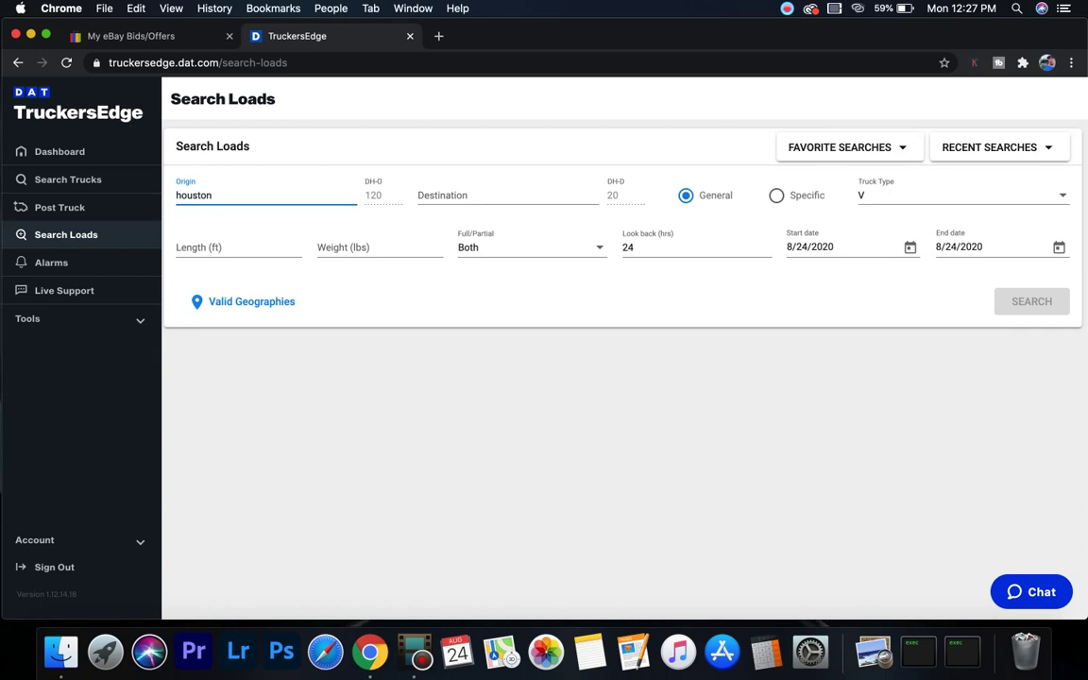
{"action": "left_click", "coordinate": [227, 223]}
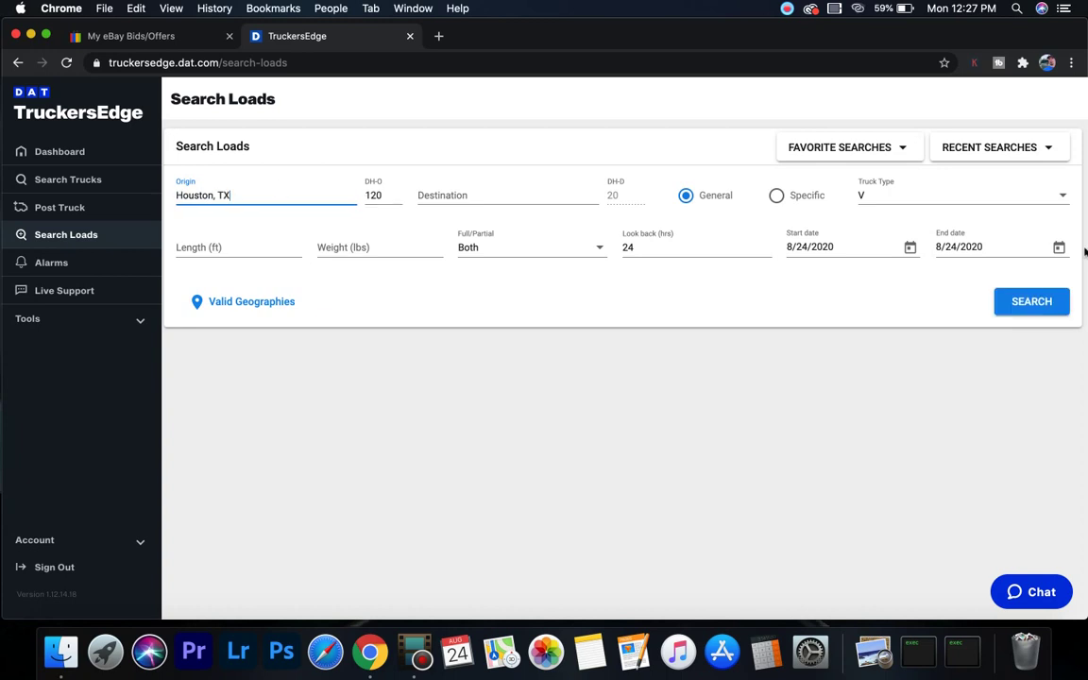
{"action": "left_click", "coordinate": [1029, 303]}
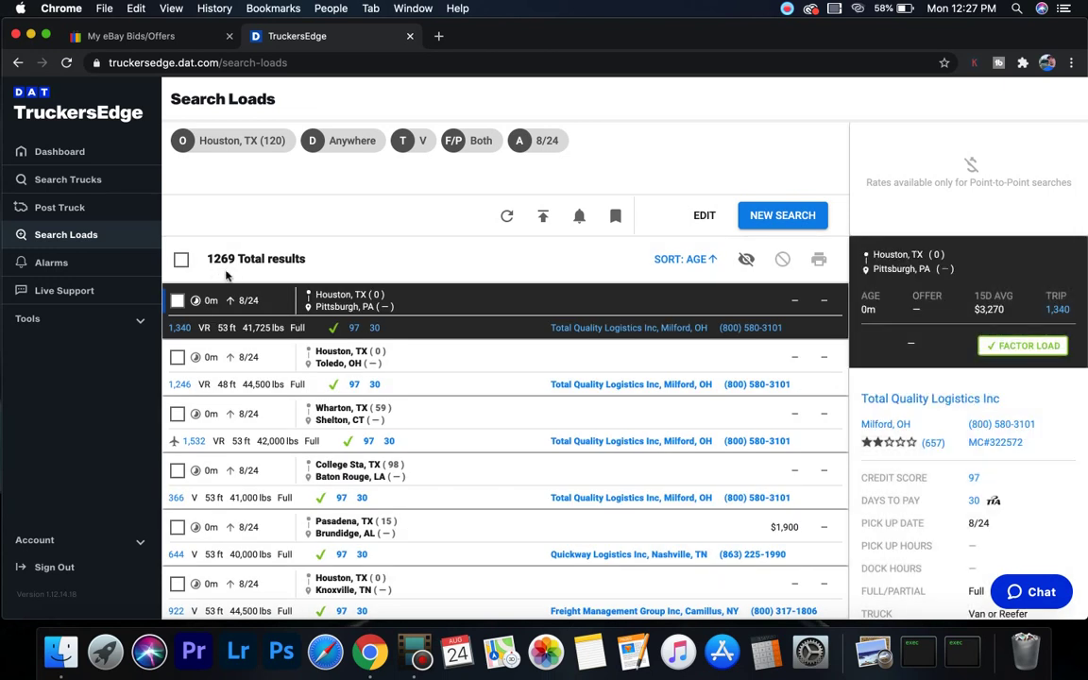
{"action": "left_click_drag", "start_coordinate": [206, 257], "coordinate": [253, 263]}
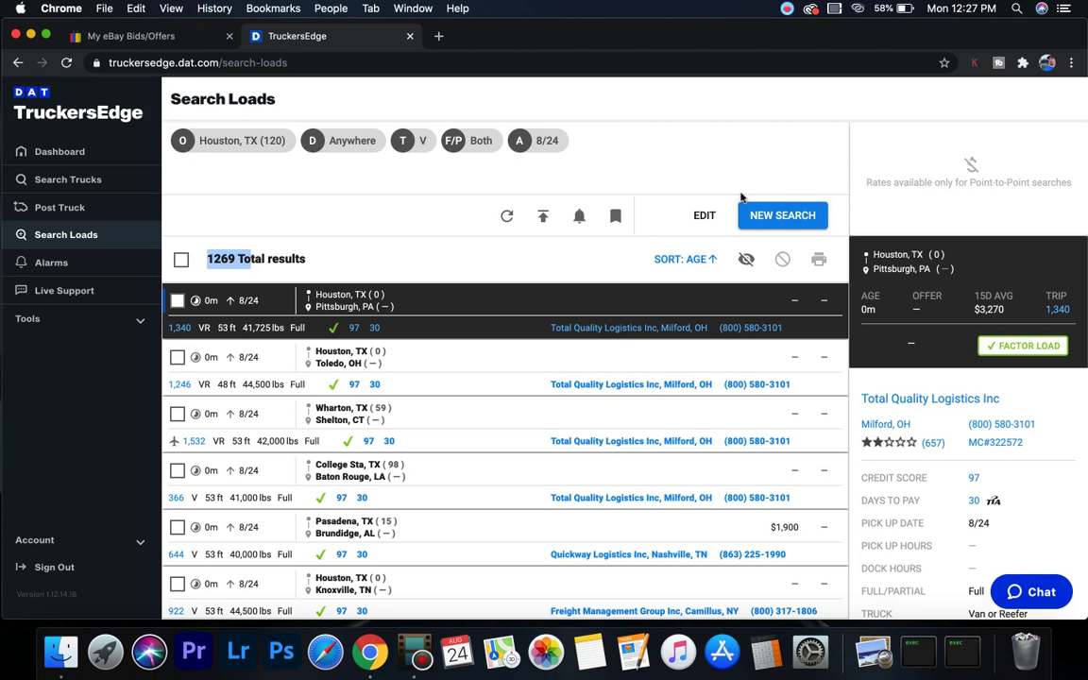
{"action": "left_click", "coordinate": [783, 223]}
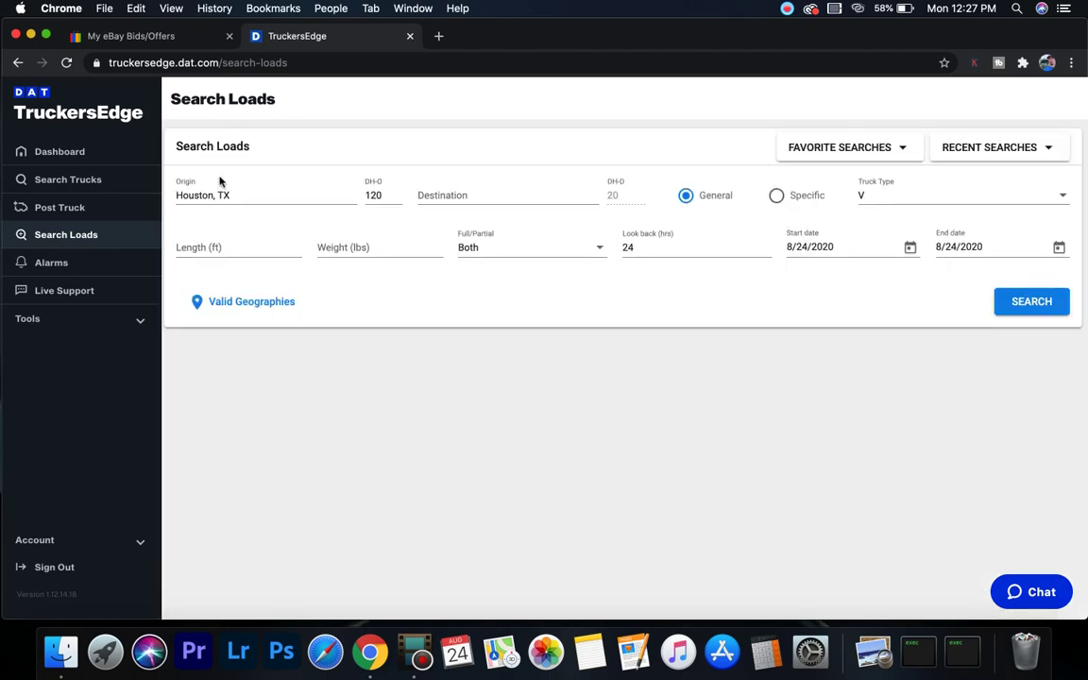
- Search loads from Amarillo, TX, review the 467 results, and reopen the search form
{"action": "left_click_drag", "start_coordinate": [235, 194], "coordinate": [144, 196]}
{"action": "key", "text": "BackSpace"}
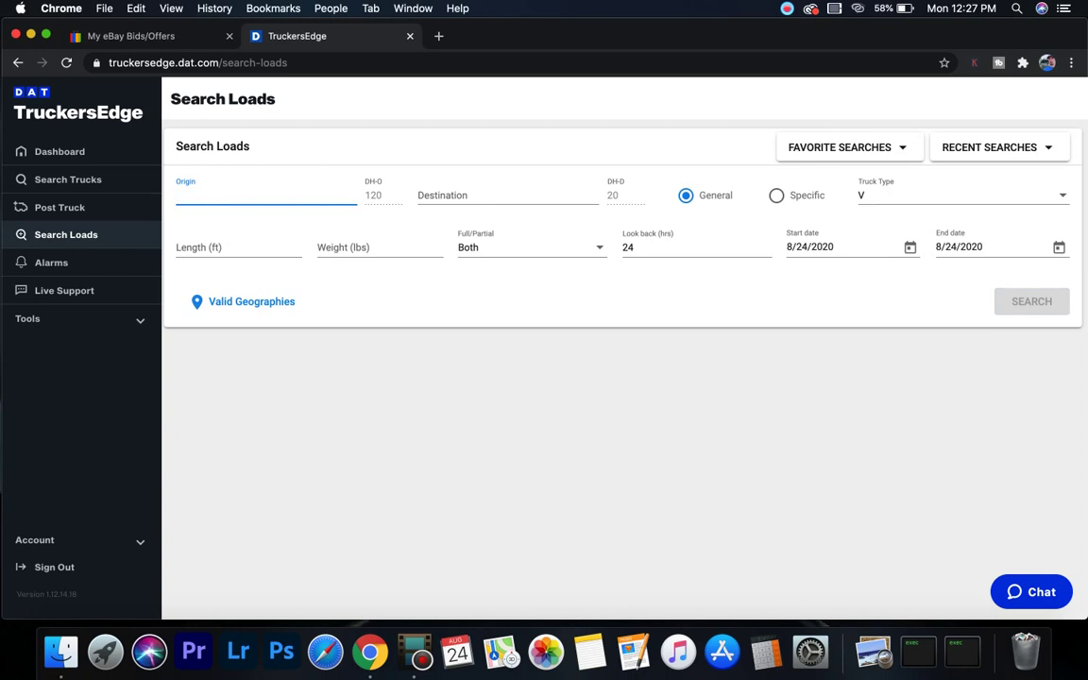
{"action": "type", "text": "amarillo"}
{"action": "left_click", "coordinate": [241, 223]}
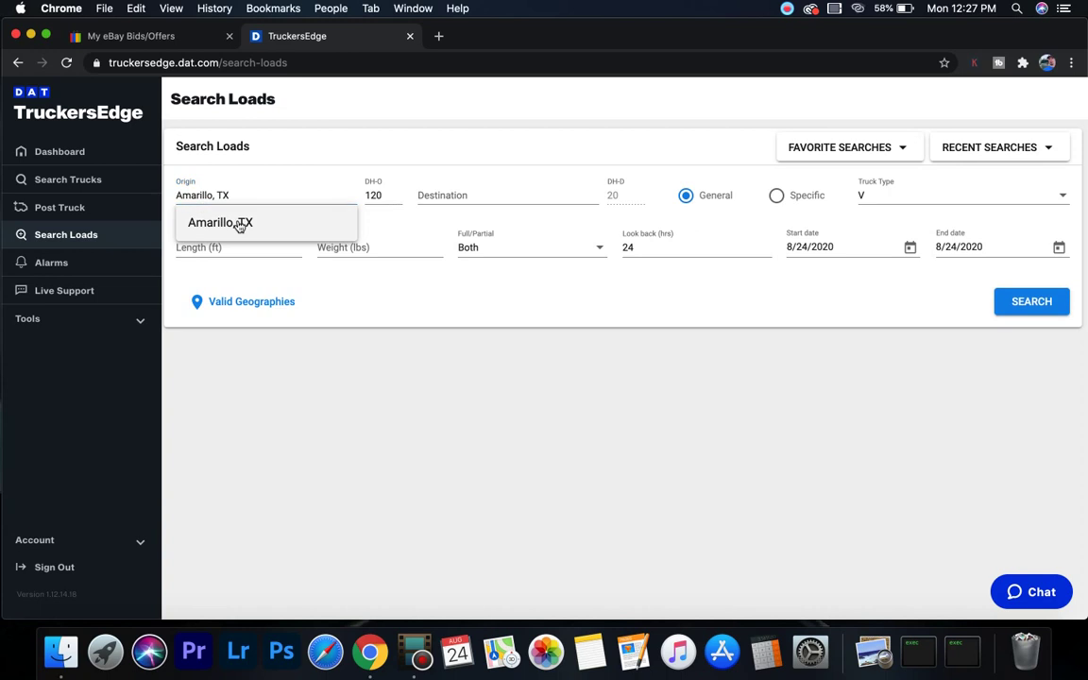
{"action": "left_click", "coordinate": [1032, 302]}
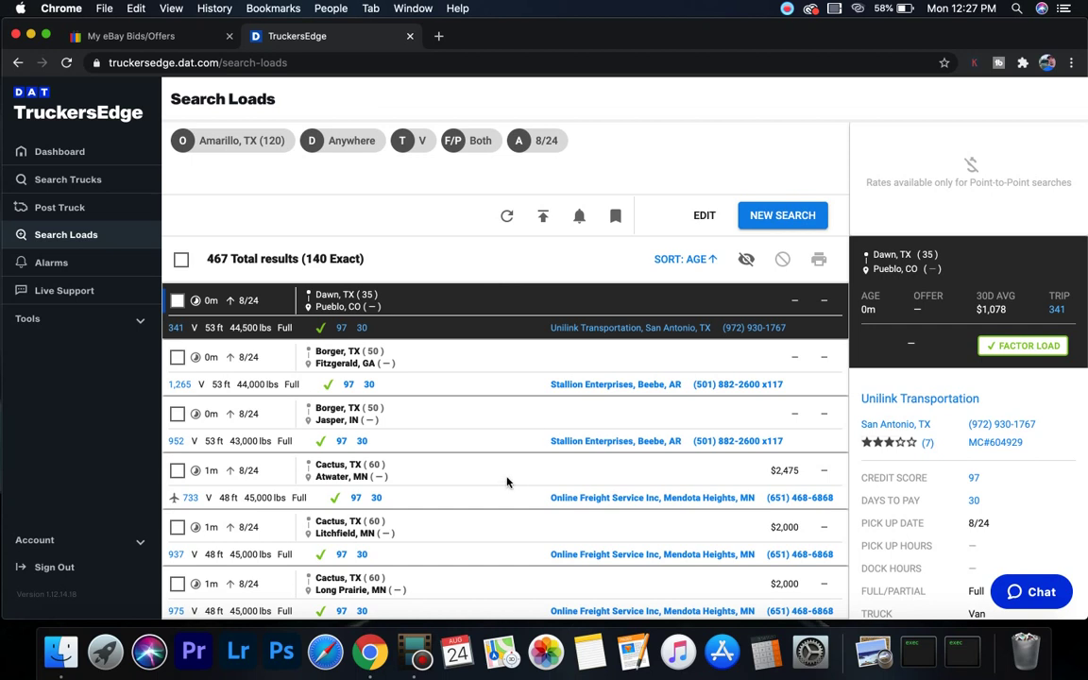
{"action": "scroll", "coordinate": [507, 482], "scroll_direction": "down", "scroll_amount": 5}
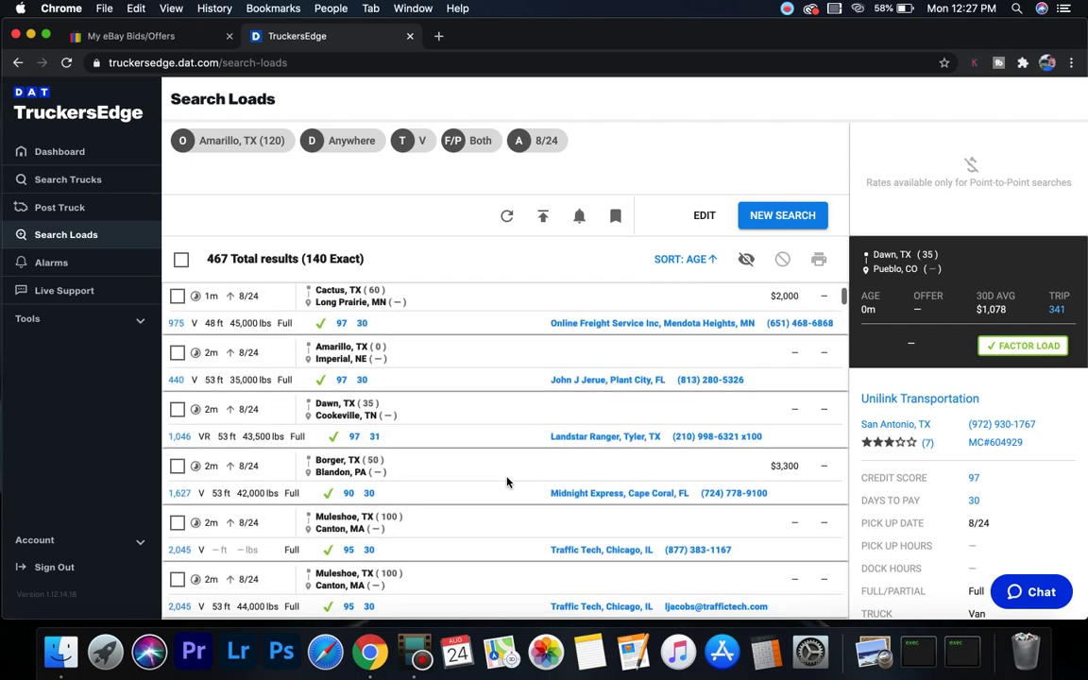
{"action": "scroll", "coordinate": [506, 482], "scroll_direction": "up", "scroll_amount": 5}
{"action": "left_click", "coordinate": [705, 215]}
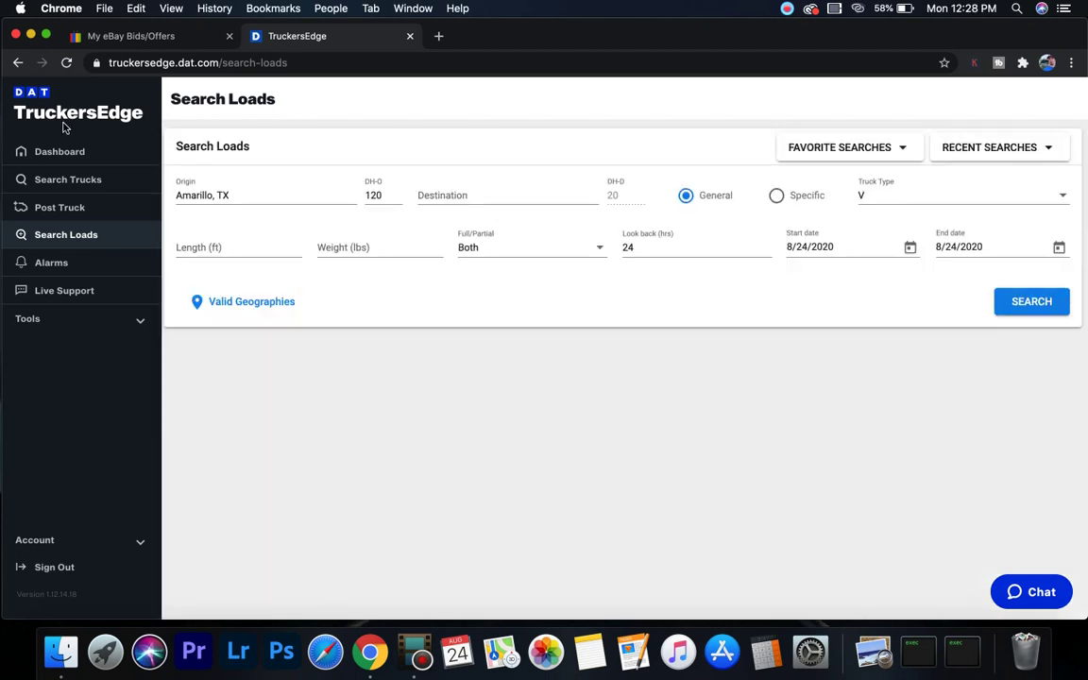
- Change the origin to Los Angeles, CA and run the van load search
{"action": "left_click_drag", "start_coordinate": [240, 193], "coordinate": [132, 199]}
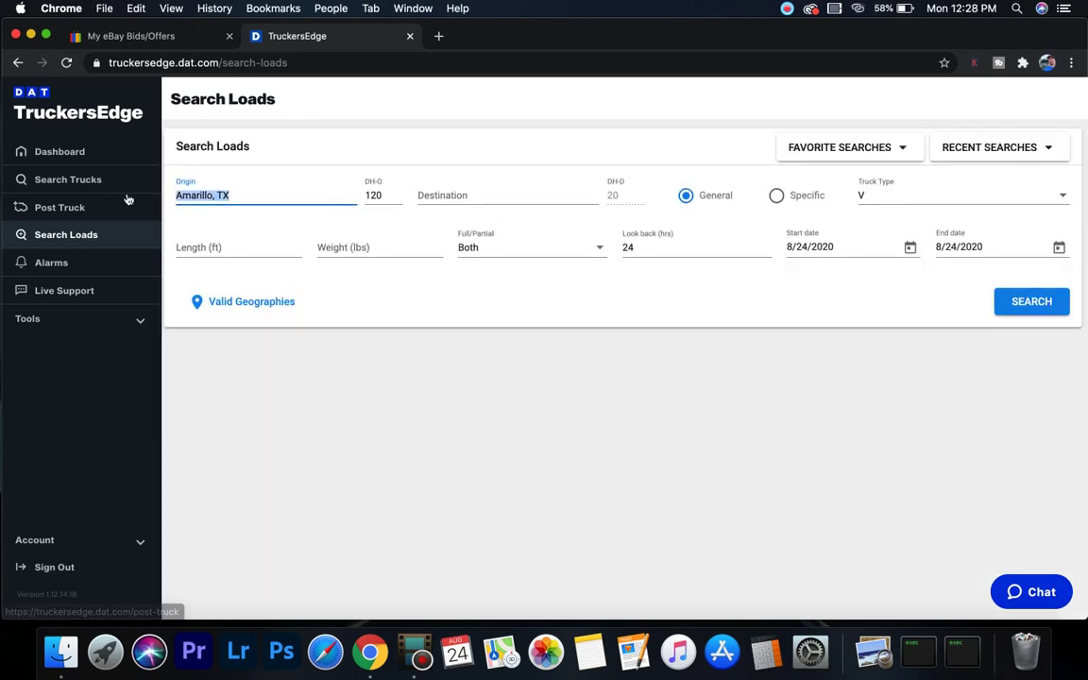
{"action": "key", "text": "BackSpace"}
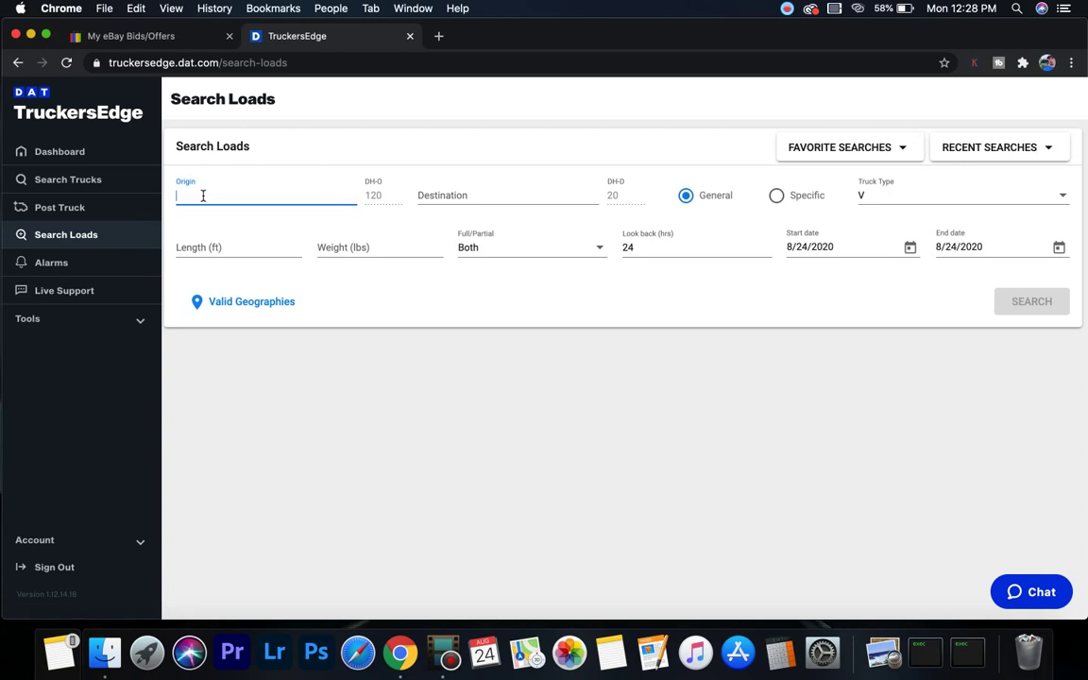
{"action": "type", "text": "c"}
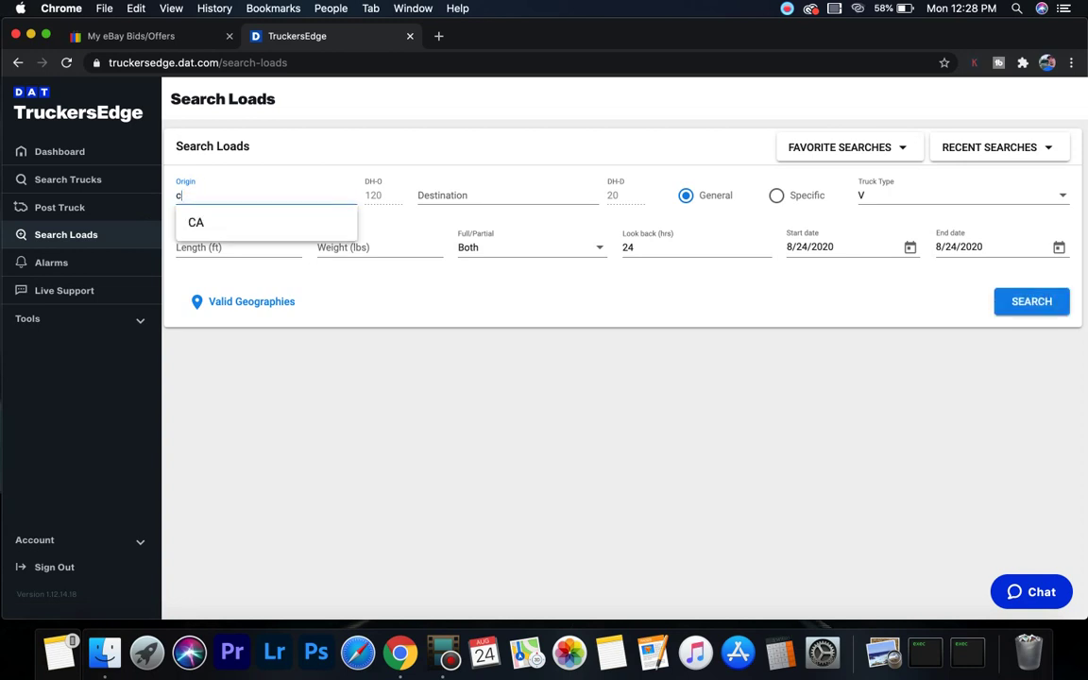
{"action": "key", "text": "BackSpace"}
{"action": "type", "text": "los an"}
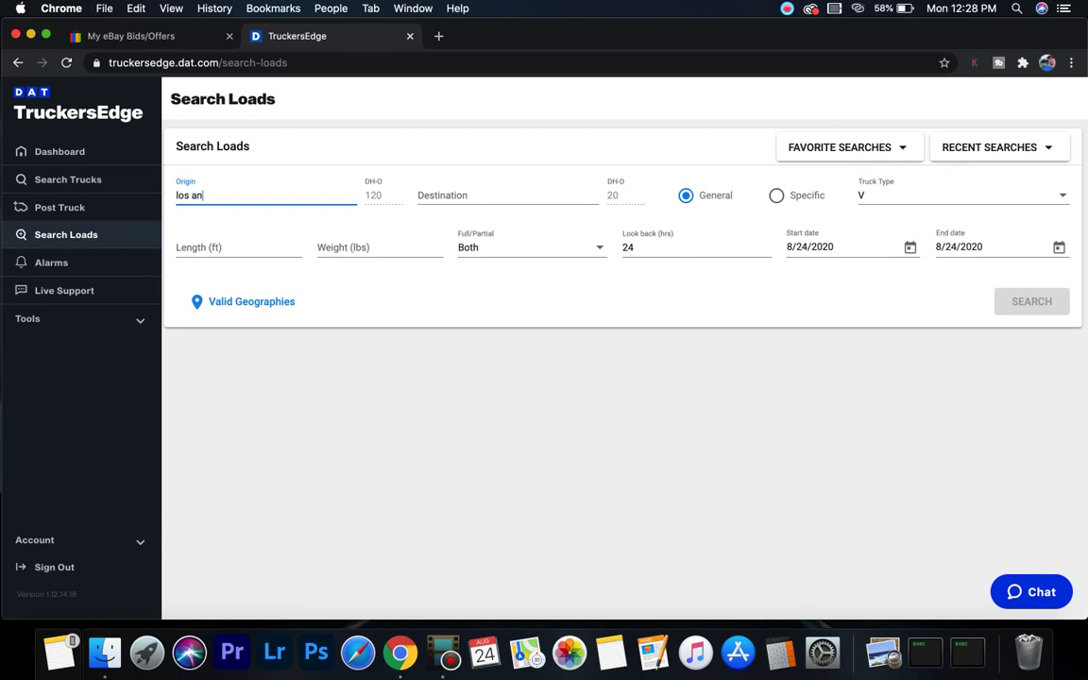
{"action": "type", "text": "ge"}
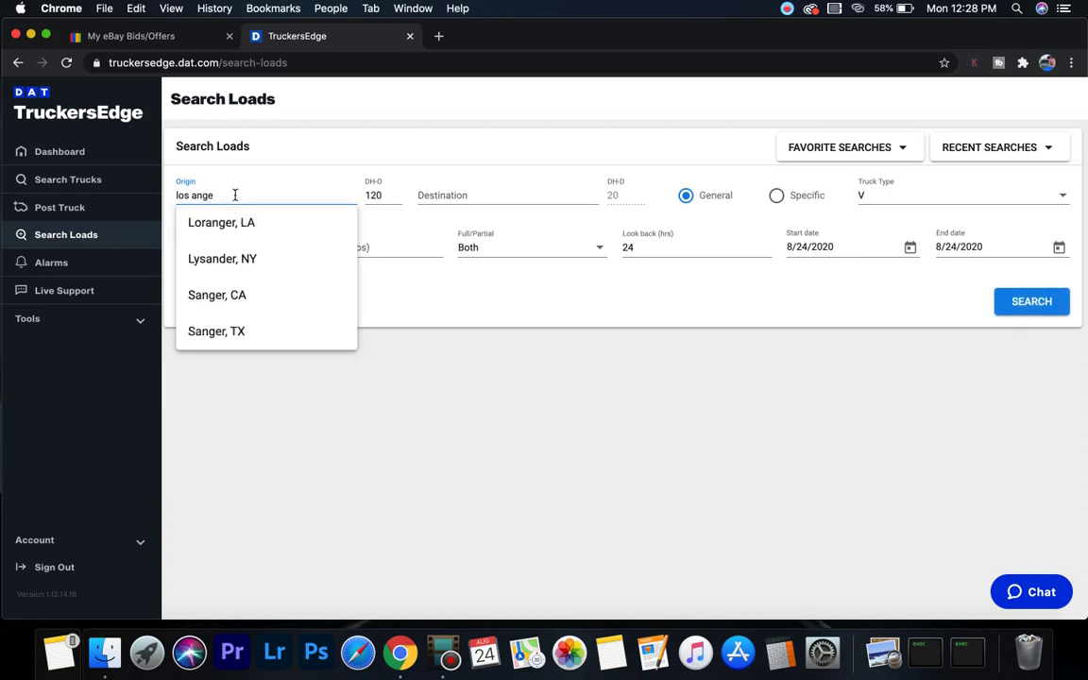
{"action": "type", "text": "l"}
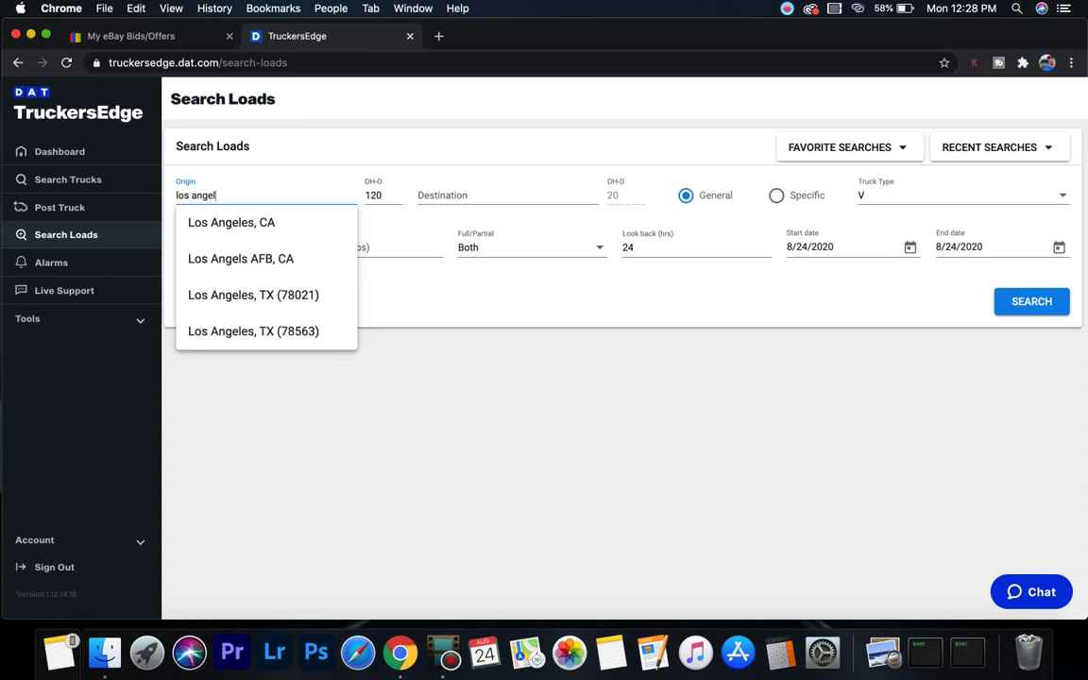
{"action": "left_click", "coordinate": [244, 220]}
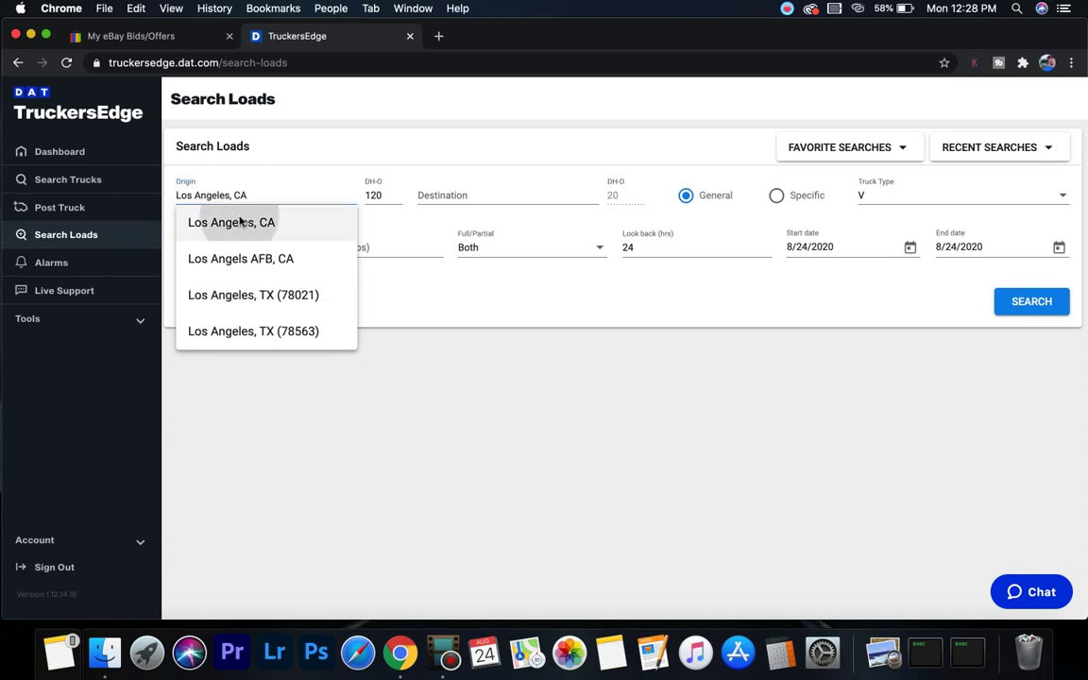
{"action": "left_click", "coordinate": [1039, 314]}
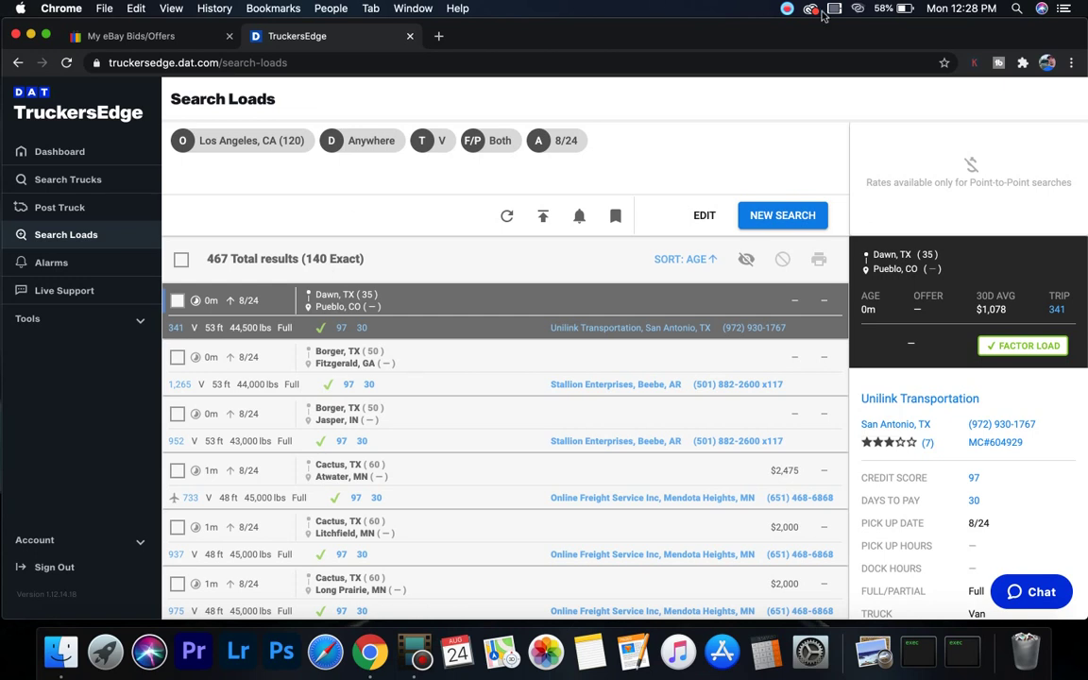
- Check the Wi-Fi networks and rerun the Los Angeles search
{"action": "left_click", "coordinate": [858, 9]}
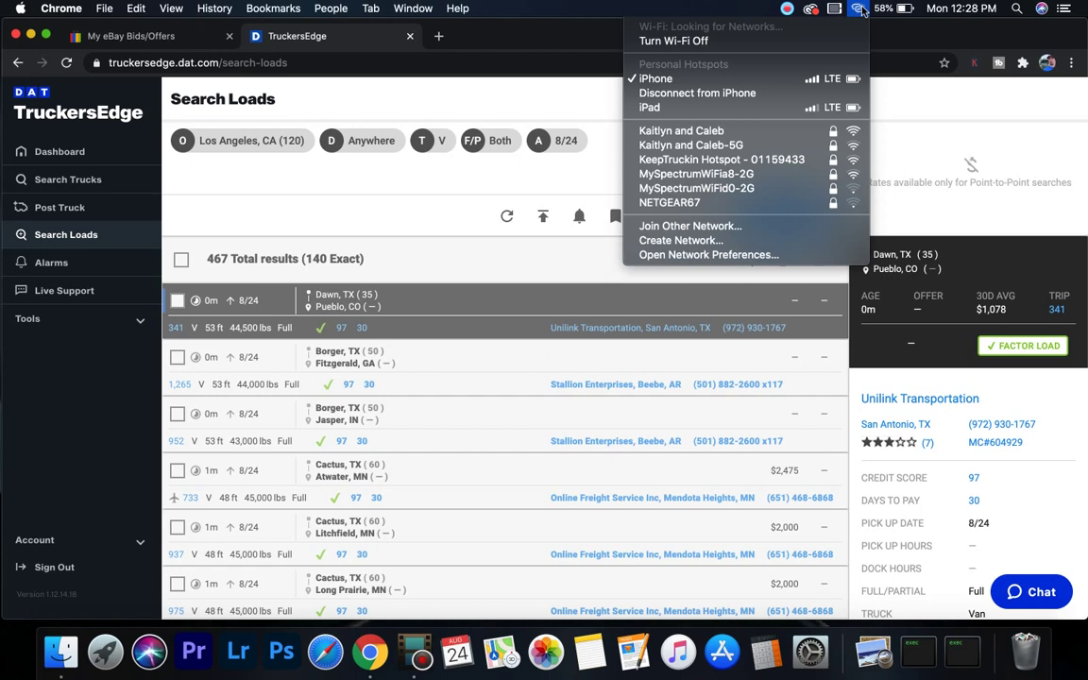
{"action": "left_click", "coordinate": [373, 215]}
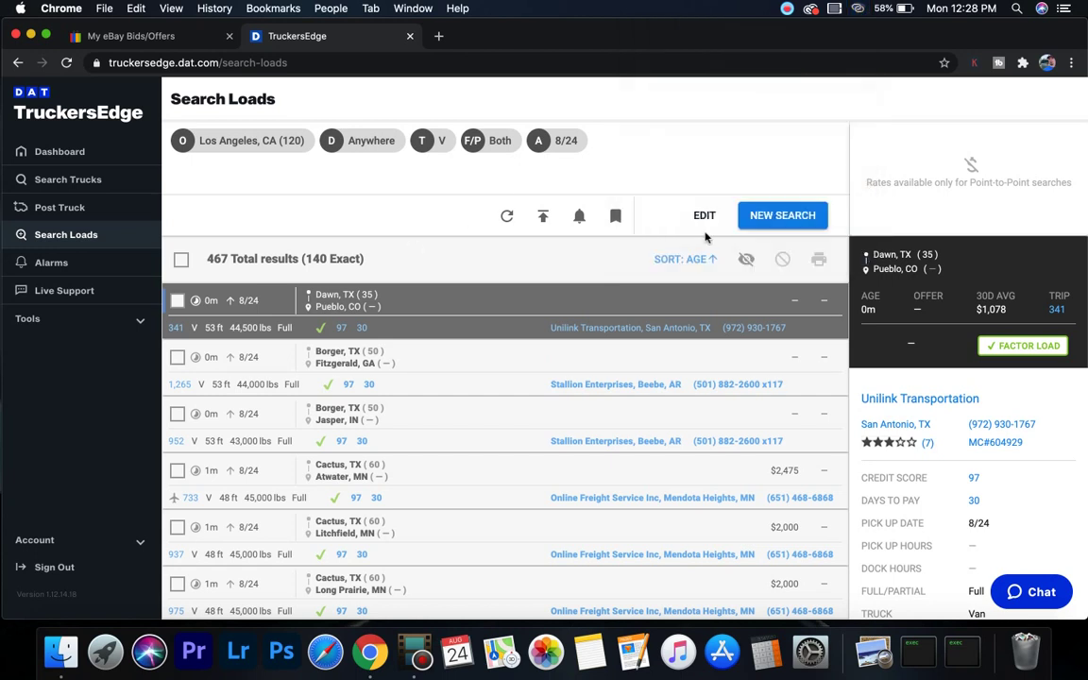
{"action": "left_click", "coordinate": [705, 215]}
{"action": "left_click", "coordinate": [1030, 317]}
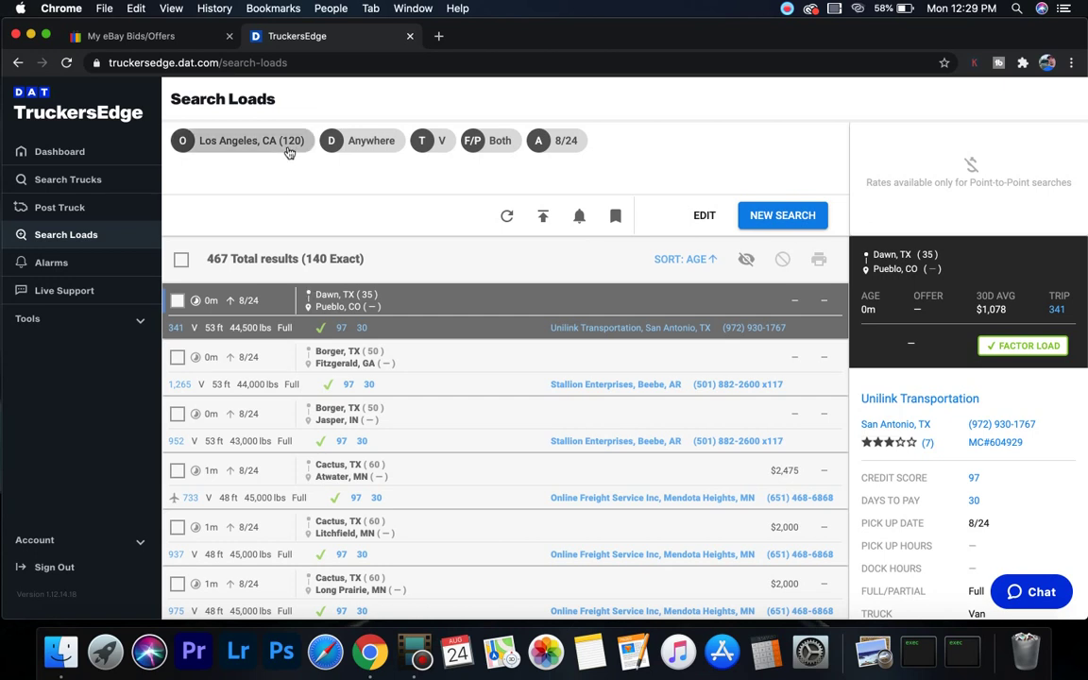
- Connect the Mac to the iPad hotspot and confirm the connection
{"action": "left_click", "coordinate": [857, 10]}
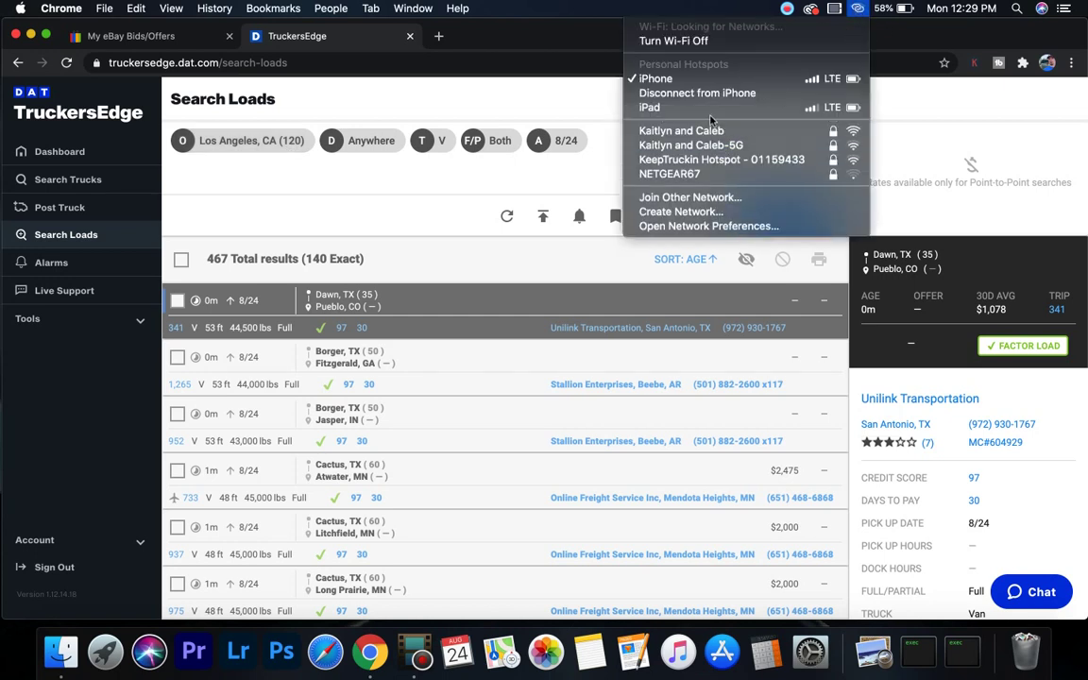
{"action": "left_click", "coordinate": [679, 110]}
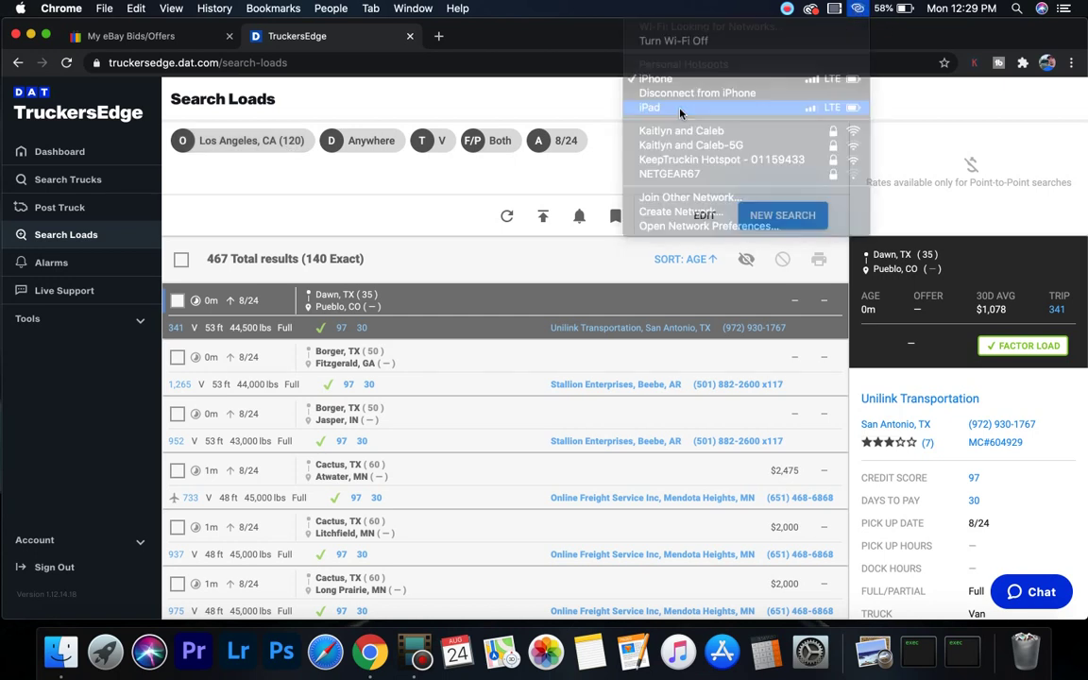
{"action": "left_click", "coordinate": [858, 14]}
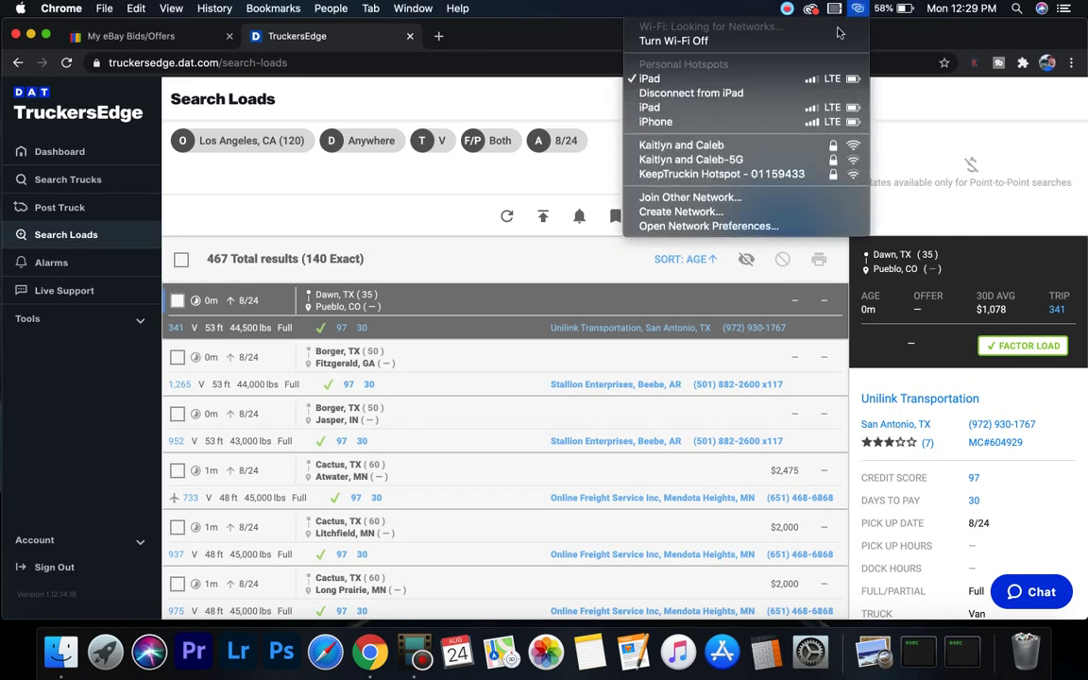
{"action": "left_click", "coordinate": [503, 229]}
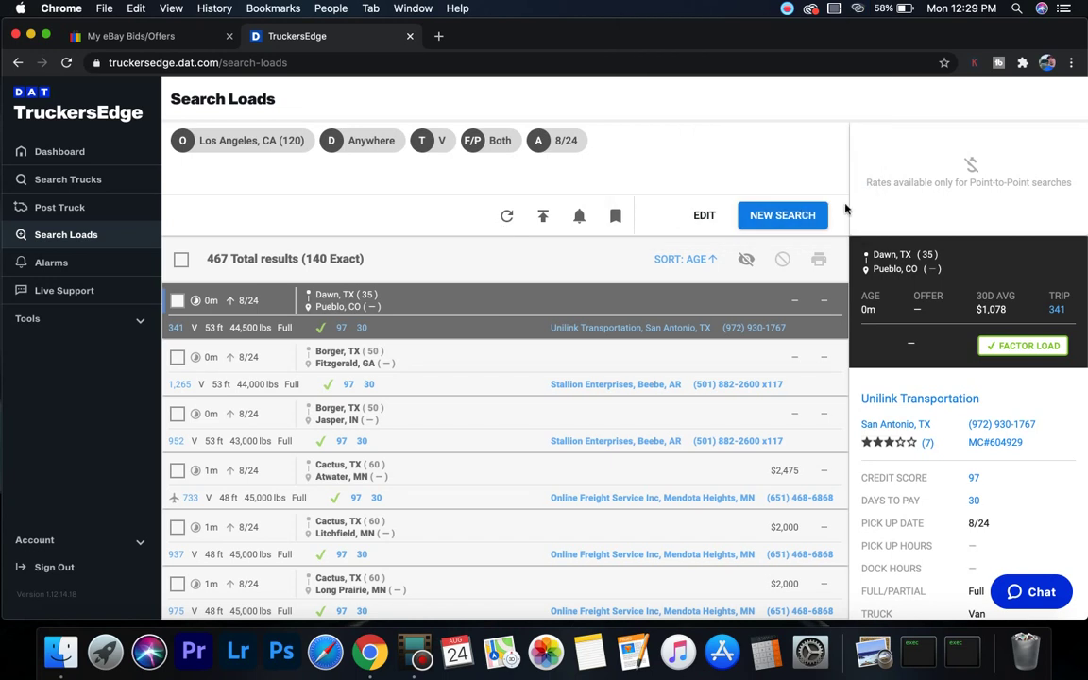
- Reload the page and rerun the Los Angeles load search
{"action": "left_click", "coordinate": [709, 215]}
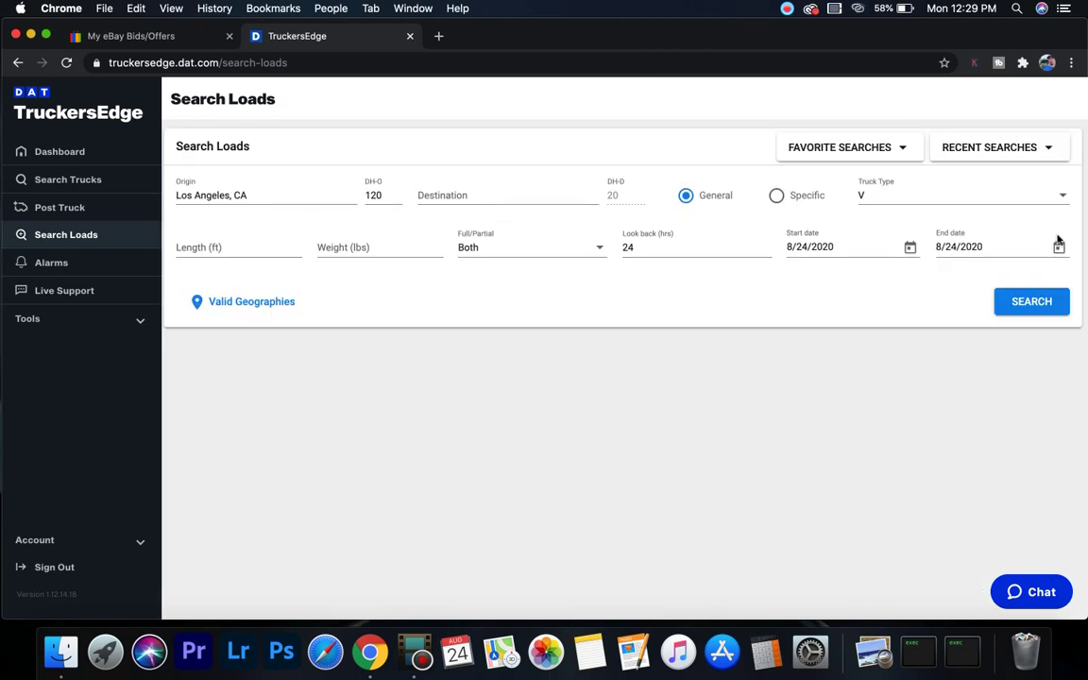
{"action": "left_click", "coordinate": [1012, 302]}
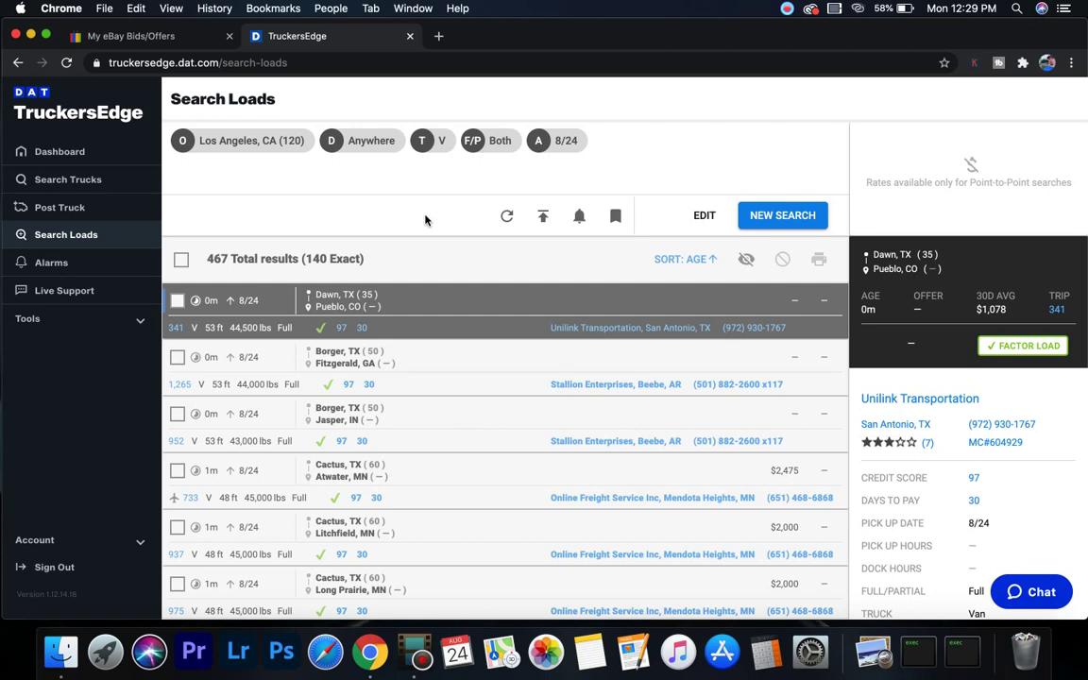
{"action": "left_click", "coordinate": [66, 62]}
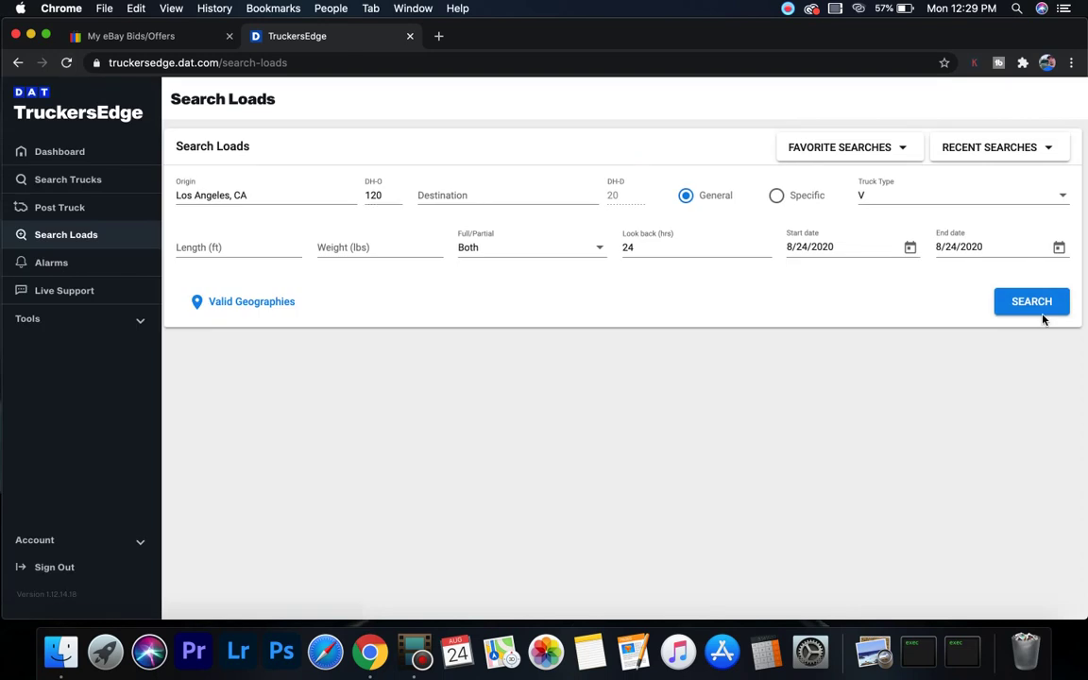
{"action": "left_click", "coordinate": [1030, 306]}
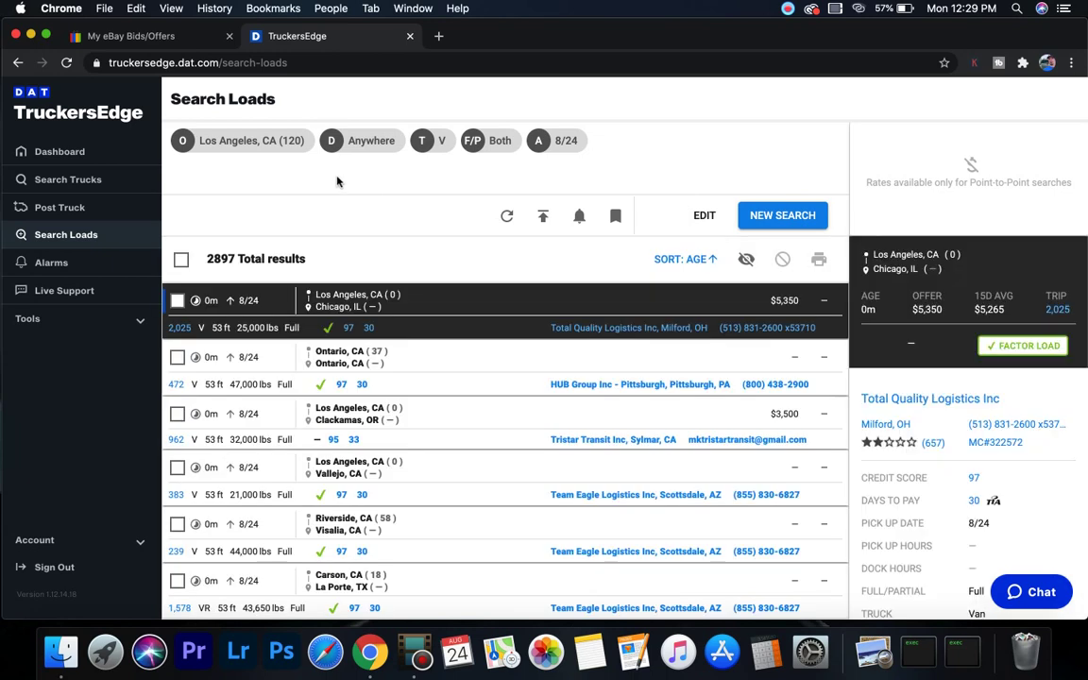
- Highlight the 2897 result count and sort the Los Angeles loads by Offer Rate
{"action": "left_click_drag", "start_coordinate": [206, 262], "coordinate": [303, 271]}
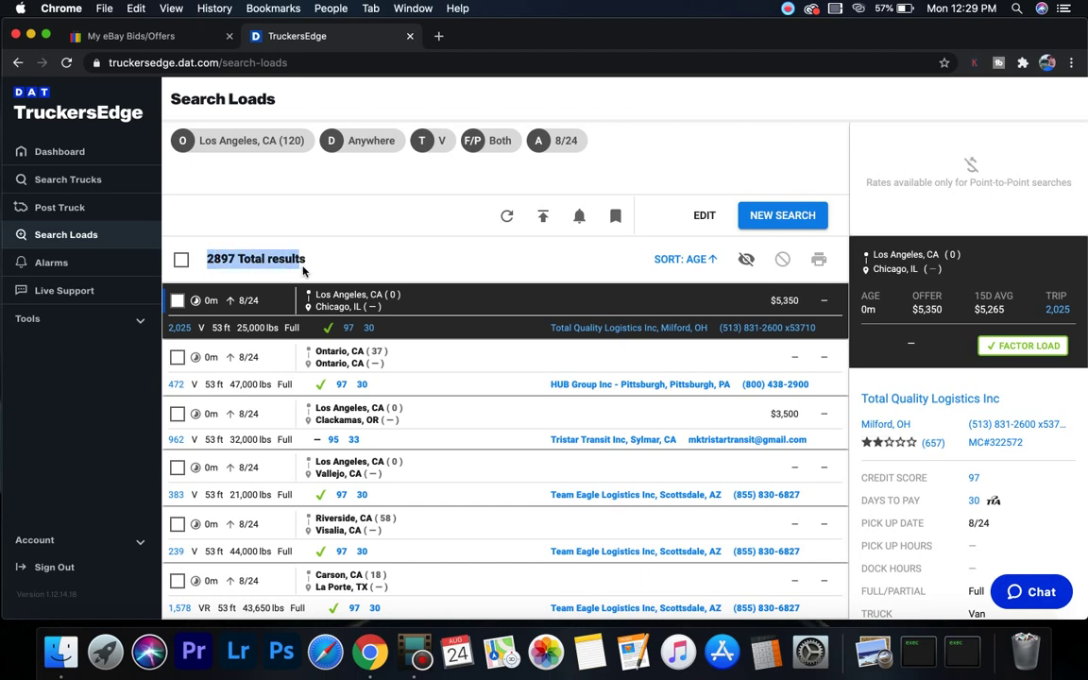
{"action": "left_click", "coordinate": [679, 266]}
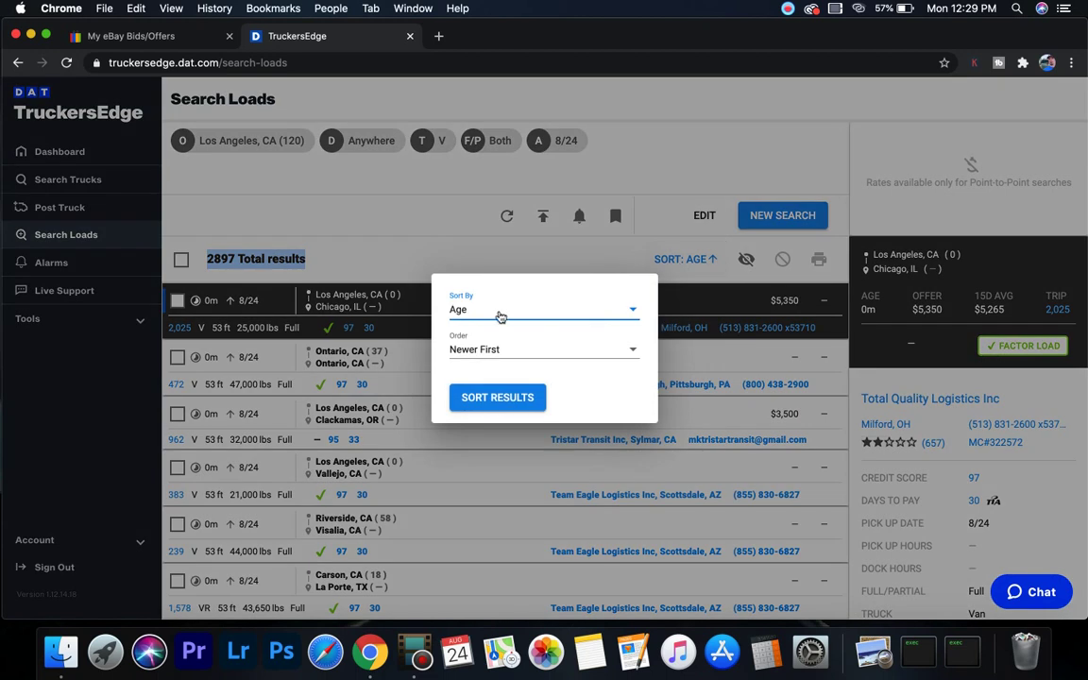
{"action": "left_click", "coordinate": [484, 313]}
{"action": "scroll", "coordinate": [528, 397], "scroll_direction": "down", "scroll_amount": 5}
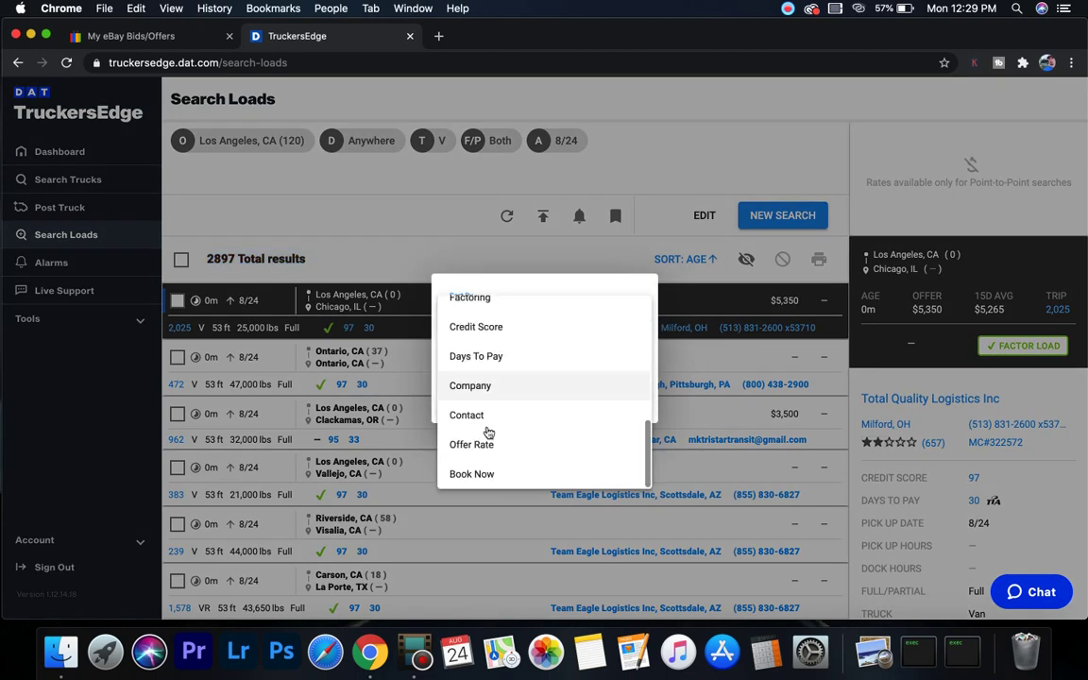
{"action": "left_click", "coordinate": [459, 445]}
{"action": "left_click", "coordinate": [528, 398]}
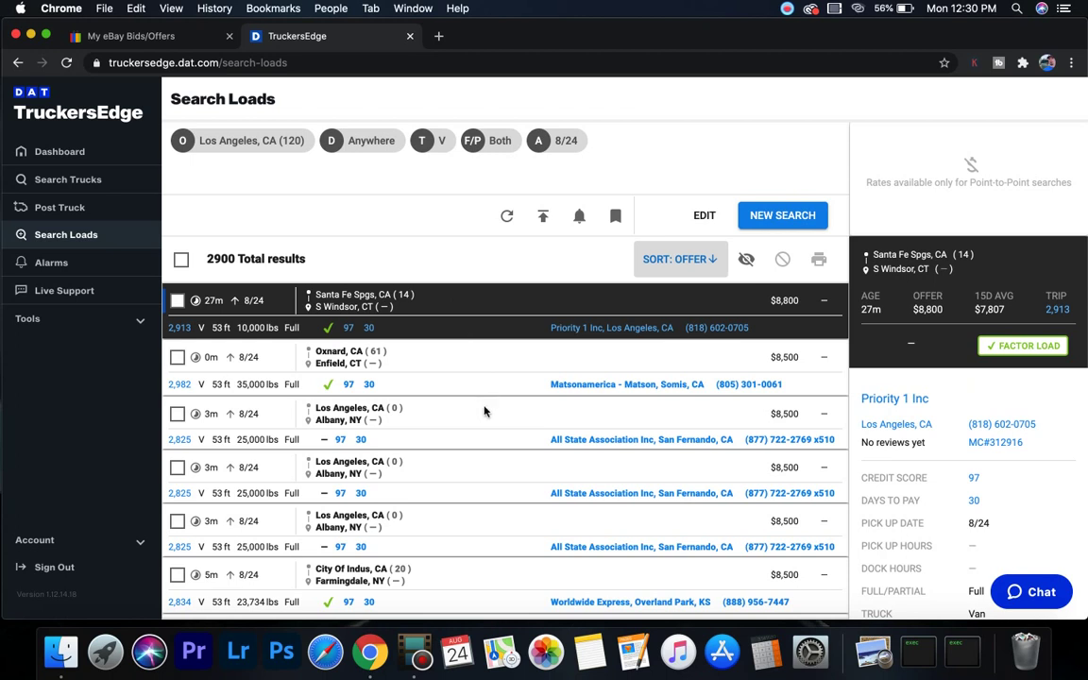
- Browse the offer-sorted Los Angeles load results, then begin a new load search
{"action": "scroll", "coordinate": [486, 457], "scroll_direction": "down", "scroll_amount": 1}
{"action": "scroll", "coordinate": [486, 457], "scroll_direction": "down", "scroll_amount": 5}
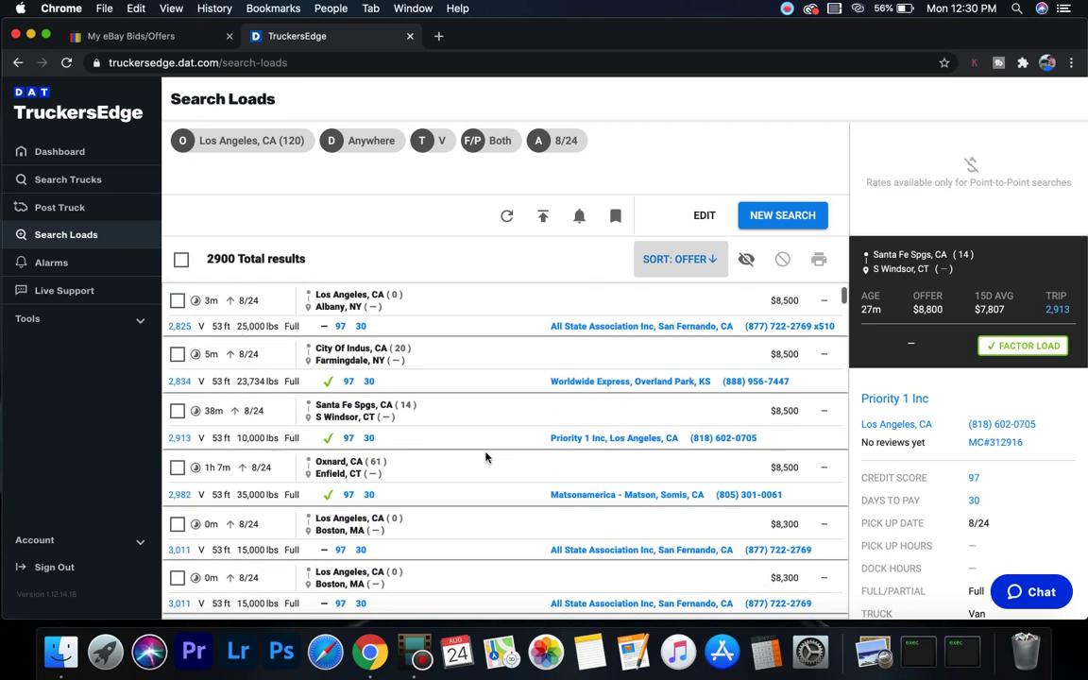
{"action": "scroll", "coordinate": [486, 458], "scroll_direction": "down", "scroll_amount": 5}
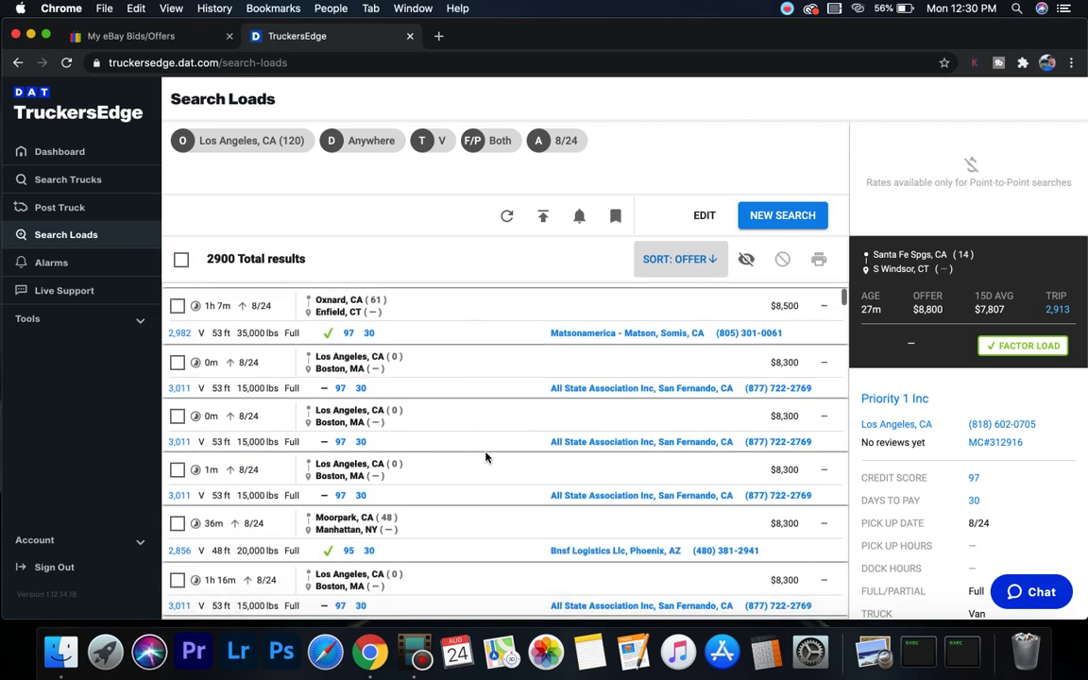
{"action": "scroll", "coordinate": [486, 457], "scroll_direction": "down", "scroll_amount": 5}
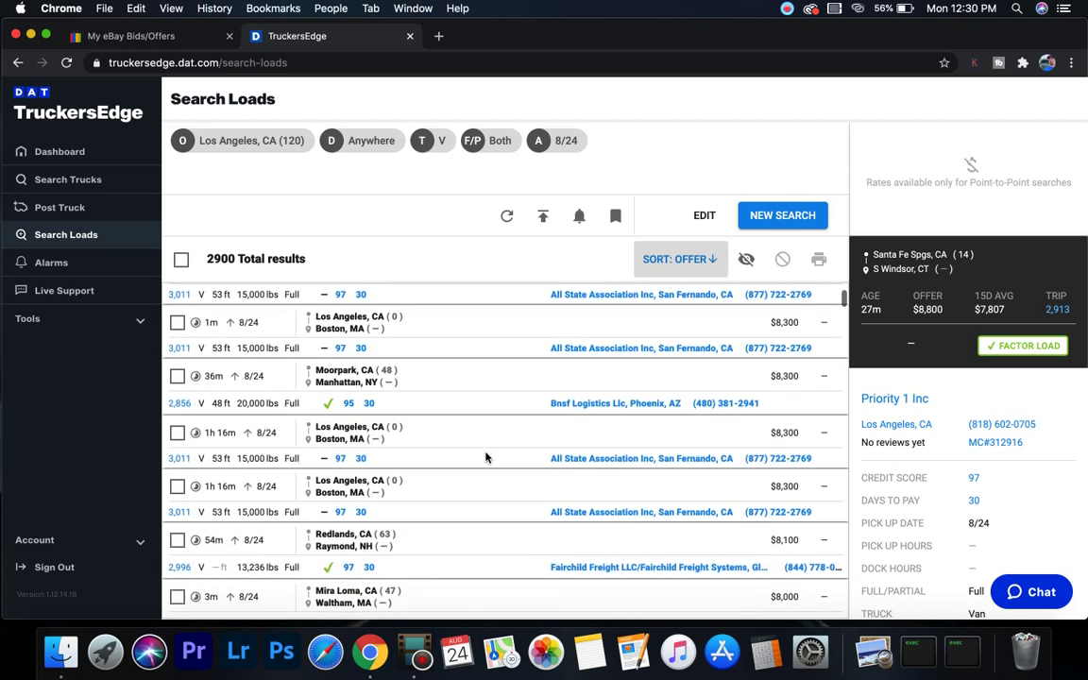
{"action": "scroll", "coordinate": [486, 457], "scroll_direction": "down", "scroll_amount": 2}
{"action": "scroll", "coordinate": [486, 458], "scroll_direction": "up", "scroll_amount": 4}
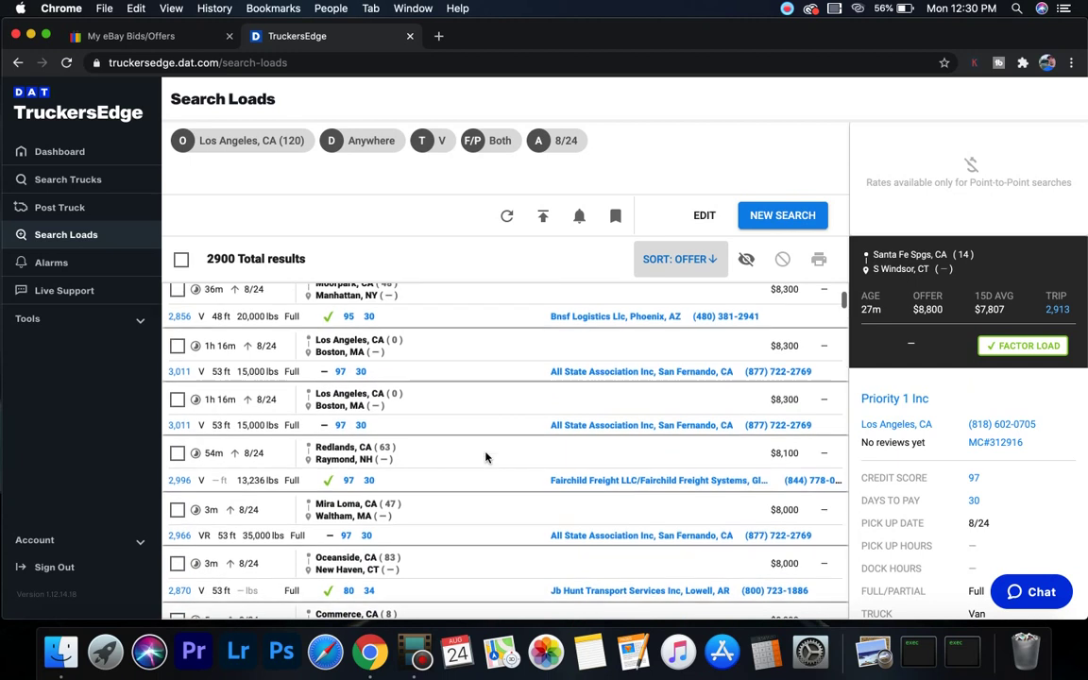
{"action": "scroll", "coordinate": [485, 458], "scroll_direction": "up", "scroll_amount": 10}
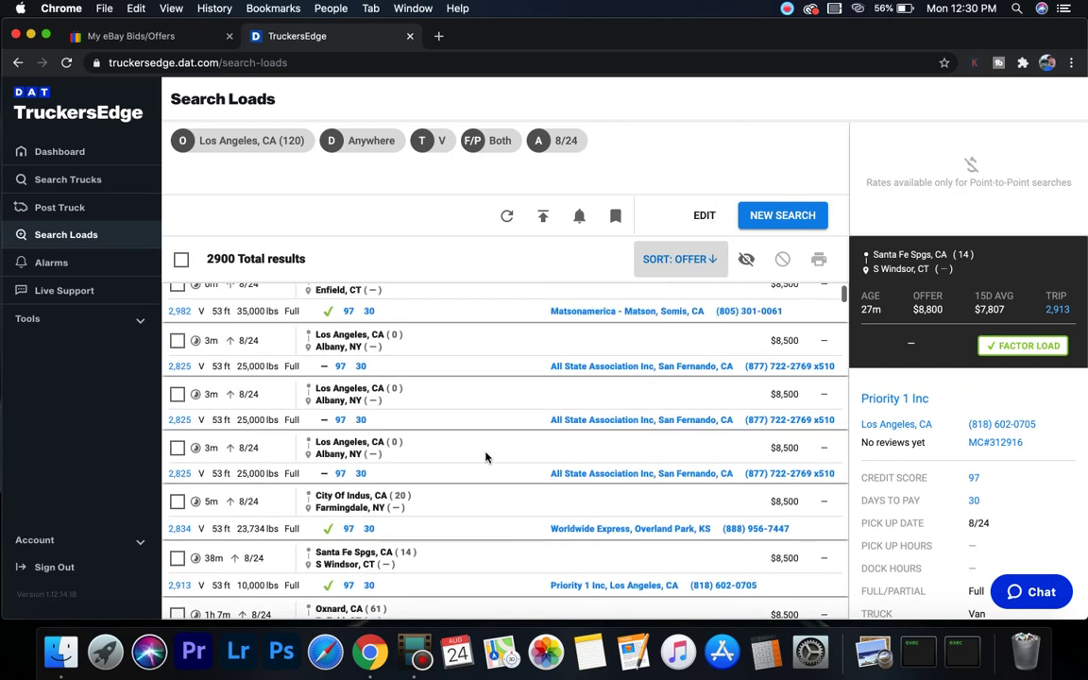
{"action": "scroll", "coordinate": [503, 358], "scroll_direction": "down", "scroll_amount": 2}
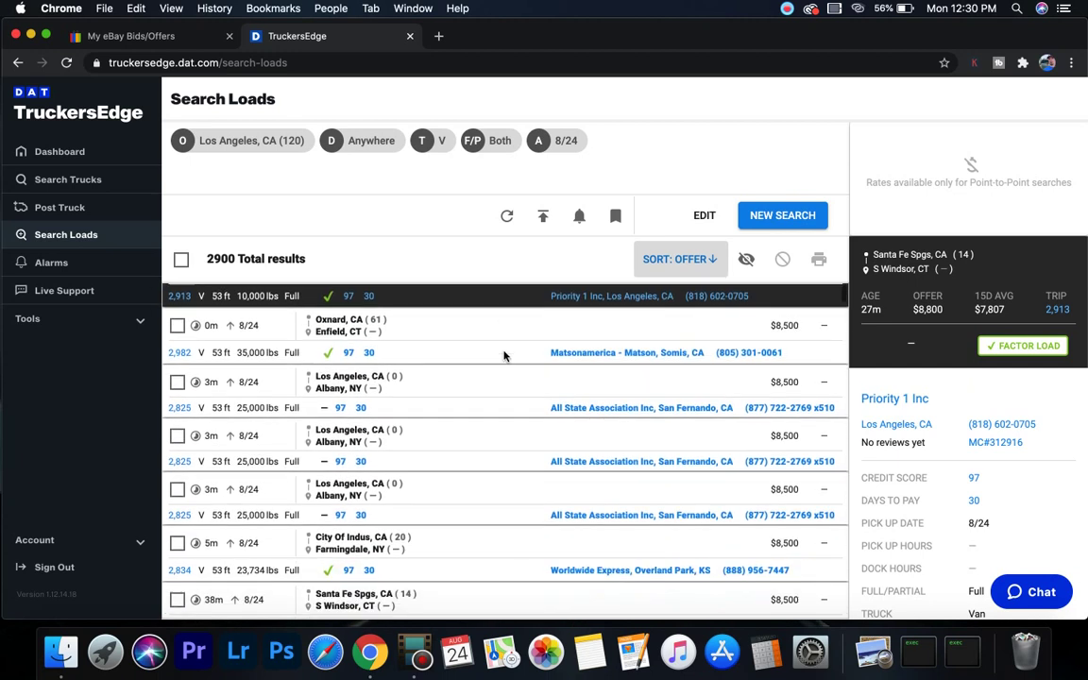
{"action": "scroll", "coordinate": [503, 357], "scroll_direction": "down", "scroll_amount": 5}
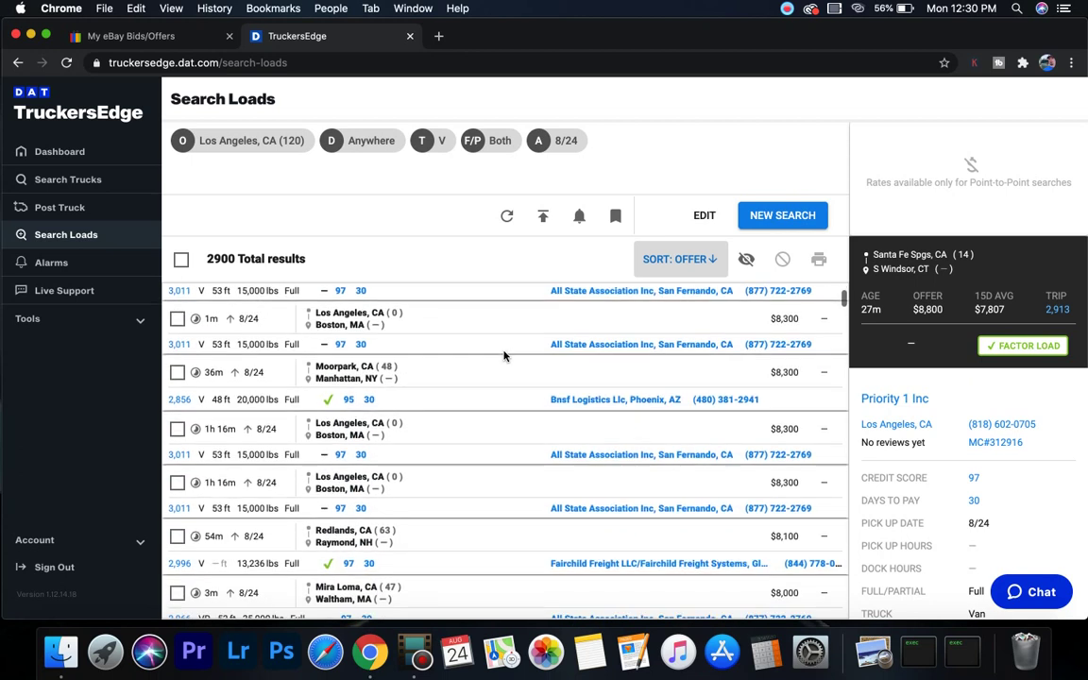
{"action": "scroll", "coordinate": [505, 357], "scroll_direction": "up", "scroll_amount": 6}
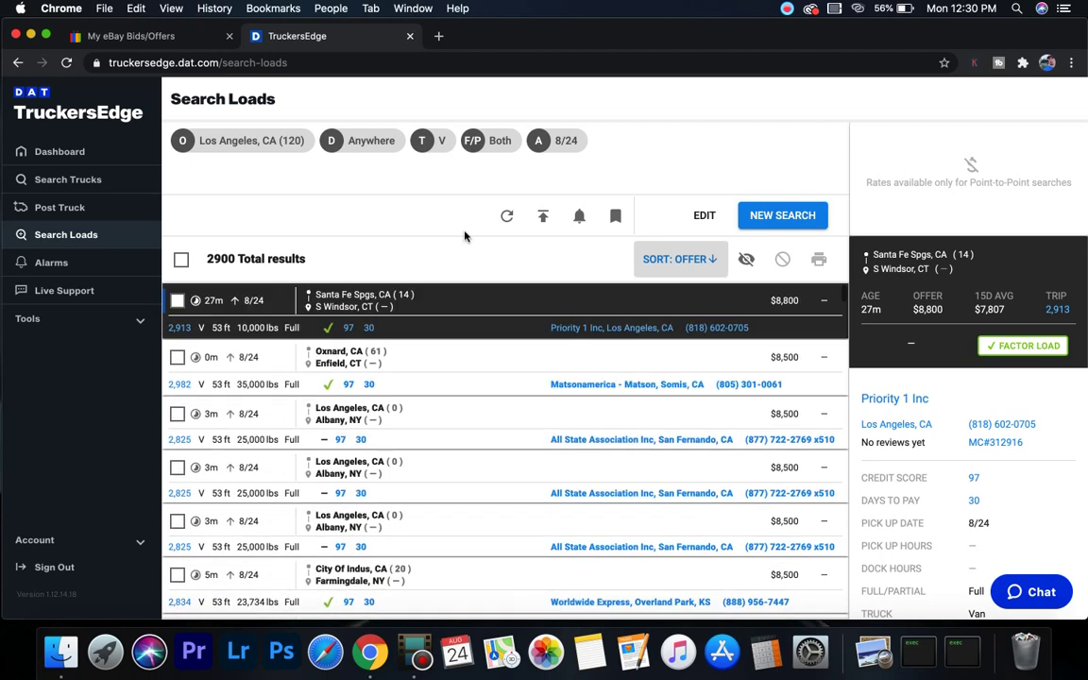
{"action": "left_click", "coordinate": [801, 213]}
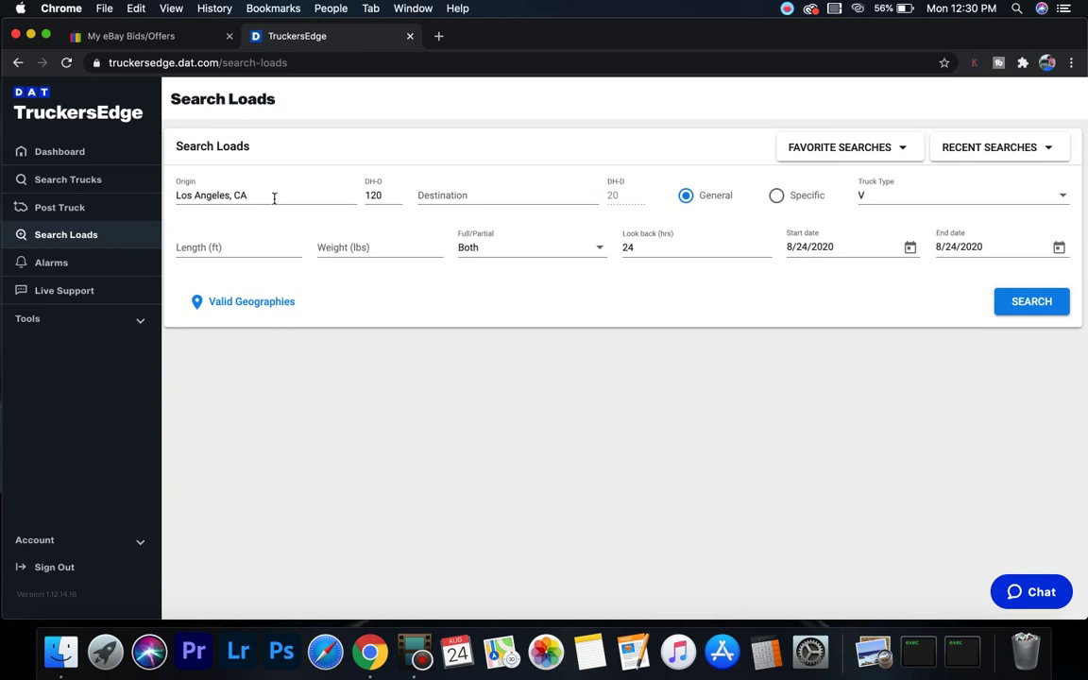
- Search loads with origin Tracy, CA and a 190-mile origin deadhead
{"action": "triple_click", "coordinate": [233, 195]}
{"action": "key", "text": "BackSpace"}
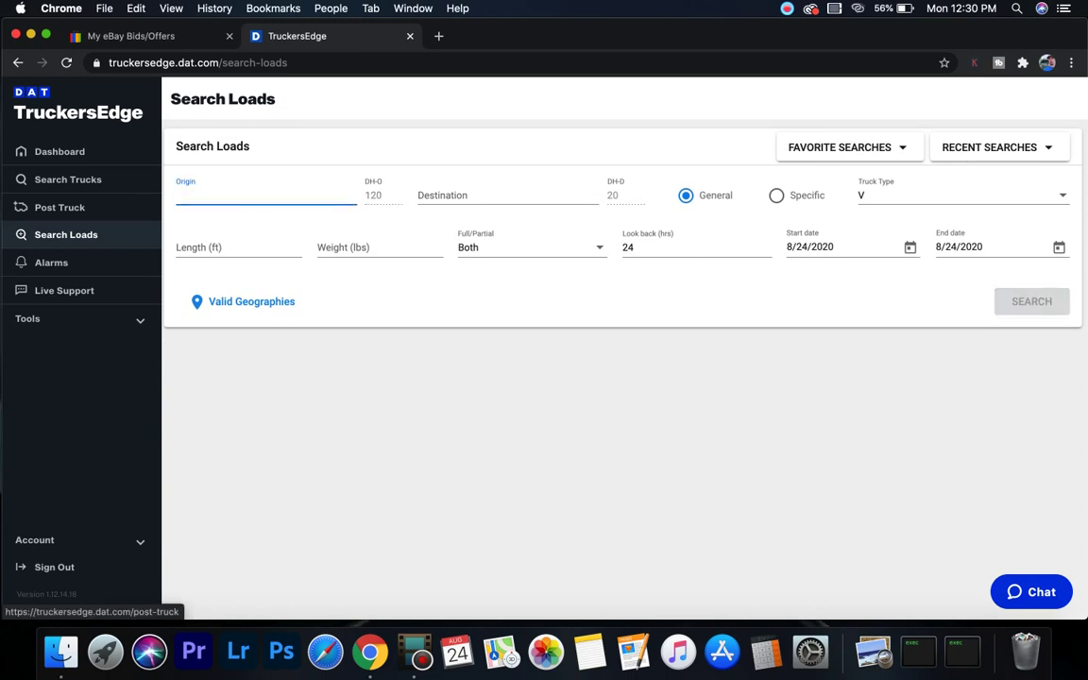
{"action": "type", "text": "tracy"}
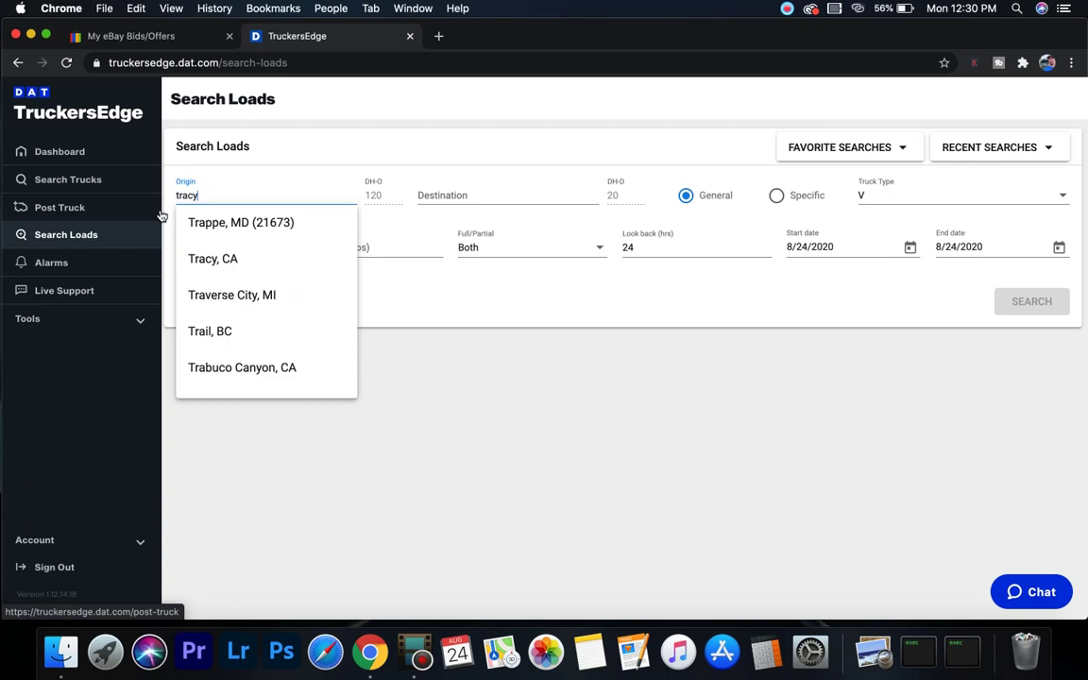
{"action": "left_click", "coordinate": [223, 216]}
{"action": "left_click", "coordinate": [396, 192]}
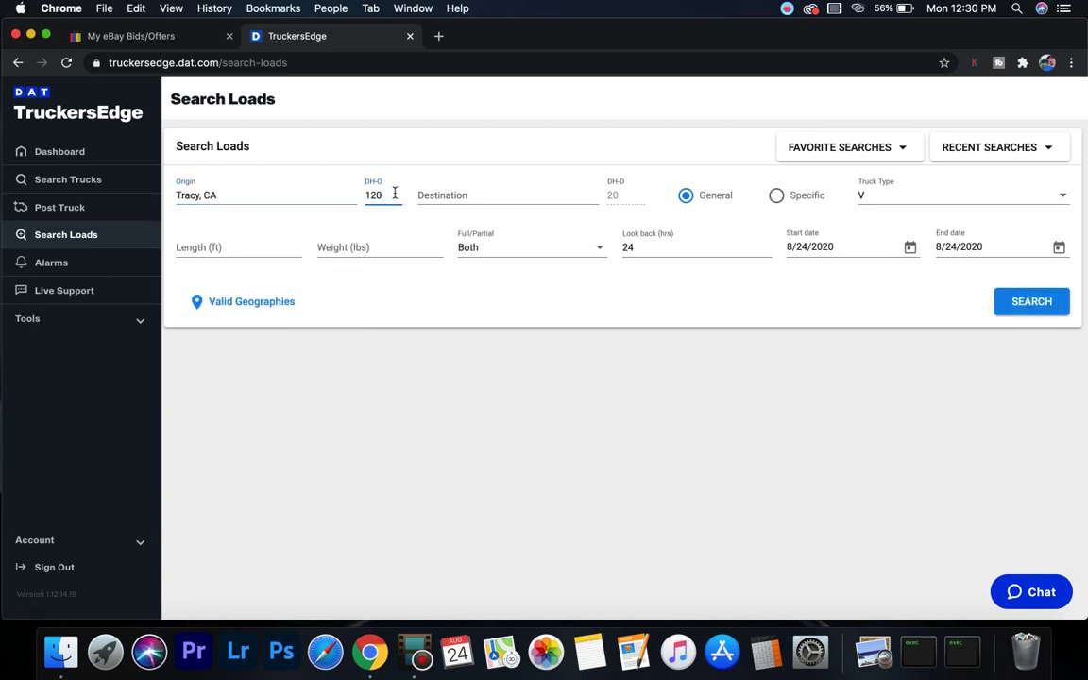
{"action": "key", "text": "BackSpace"}
{"action": "key", "text": "BackSpace"}
{"action": "key", "text": "BackSpace"}
{"action": "type", "text": "190"}
{"action": "left_click", "coordinate": [1021, 301]}
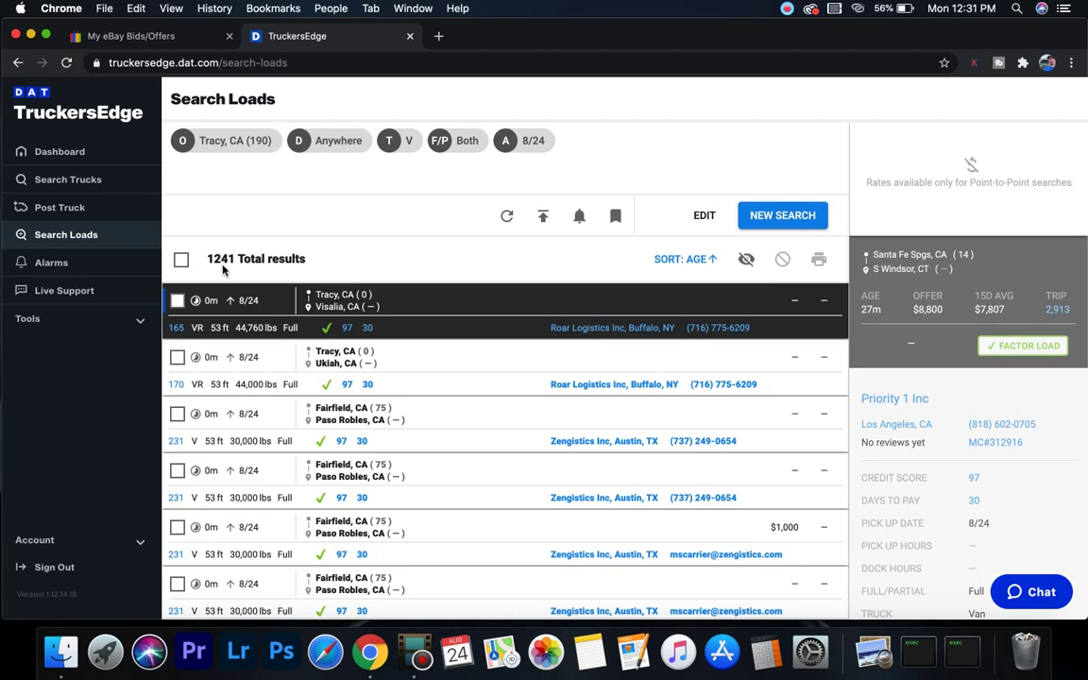
- Sort the Tracy results by Offer Rate
{"action": "left_click", "coordinate": [685, 259]}
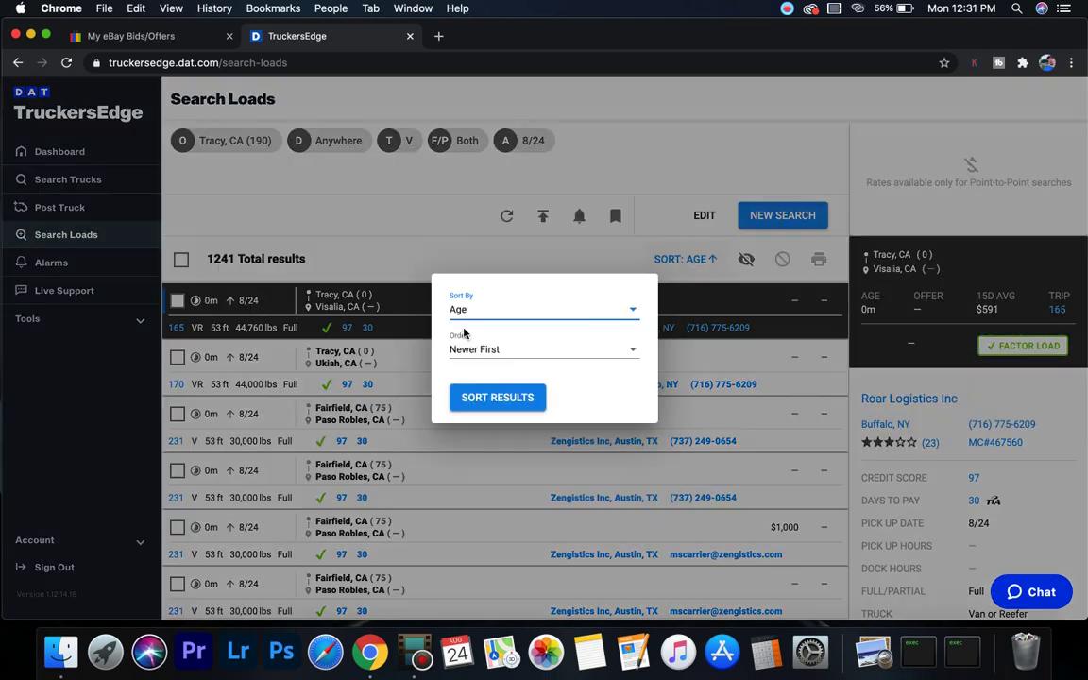
{"action": "left_click", "coordinate": [472, 312]}
{"action": "scroll", "coordinate": [518, 428], "scroll_direction": "down", "scroll_amount": 5}
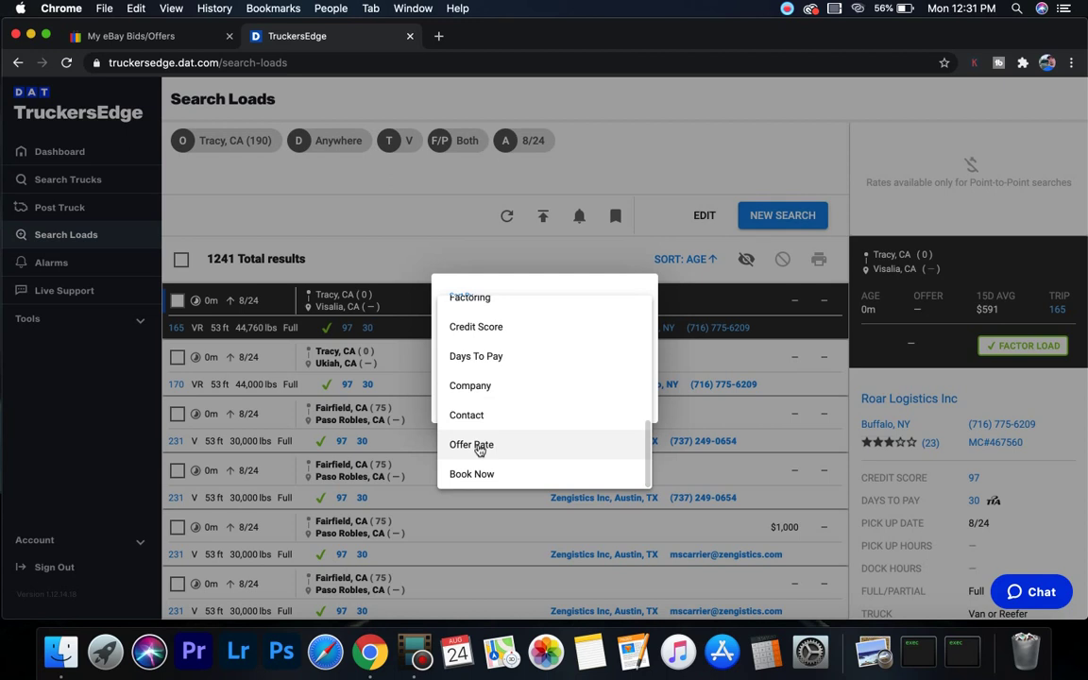
{"action": "left_click", "coordinate": [484, 445]}
{"action": "left_click", "coordinate": [498, 396]}
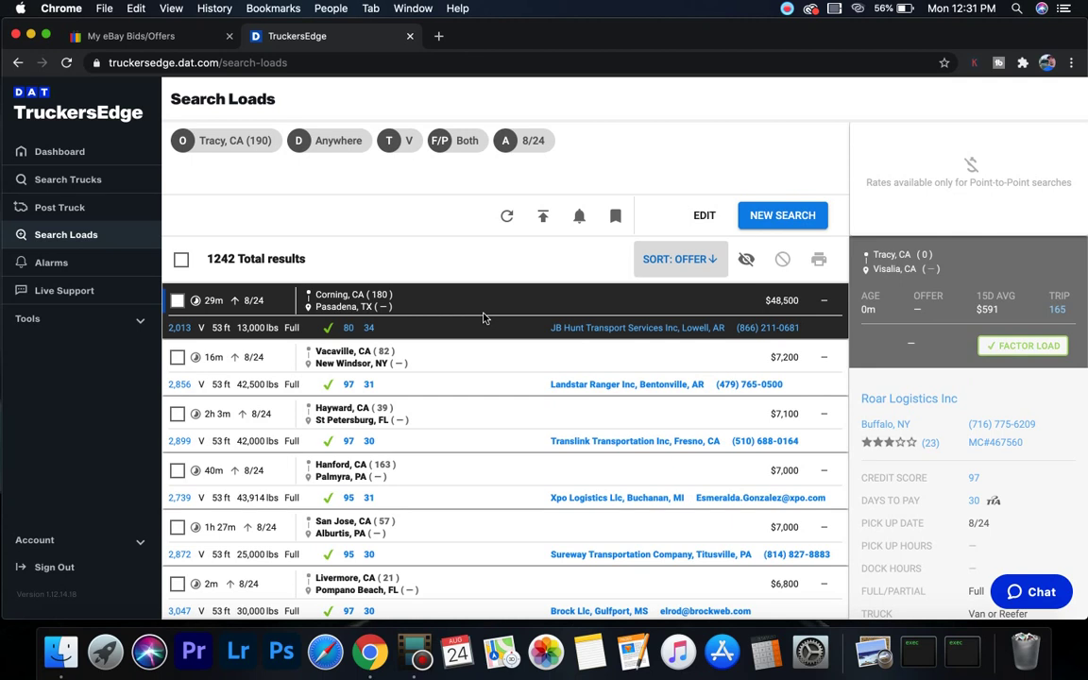
- Review details of the Corning–Pasadena, Hayward–St Petersburg and Vacaville–New Windsor loads
{"action": "left_click", "coordinate": [483, 317]}
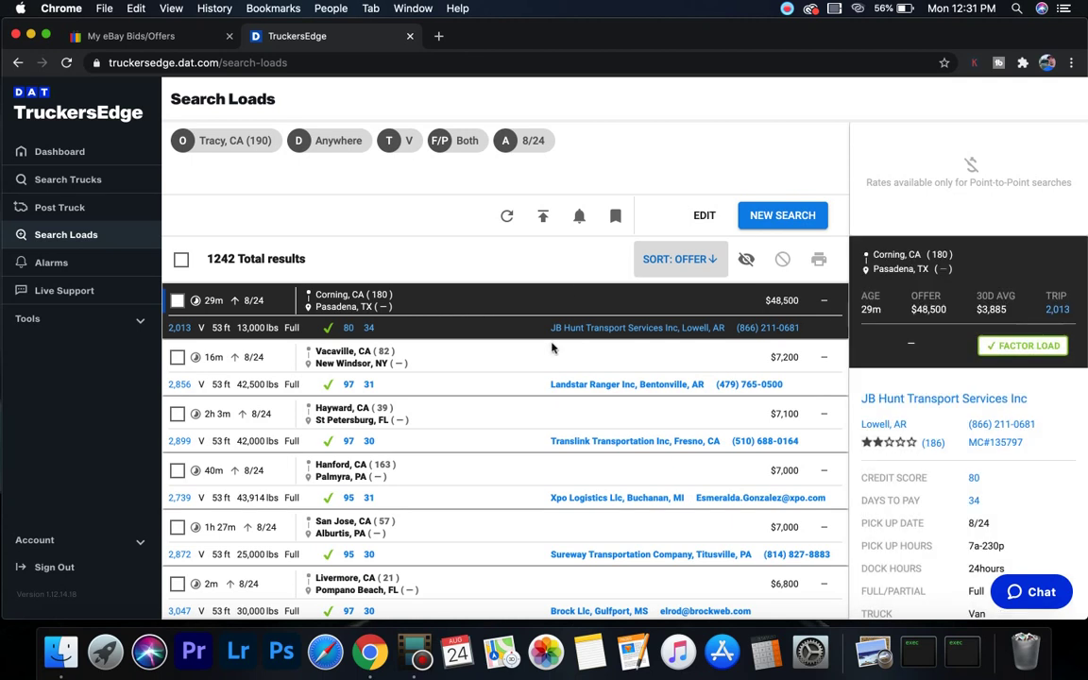
{"action": "scroll", "coordinate": [948, 484], "scroll_direction": "down", "scroll_amount": 5}
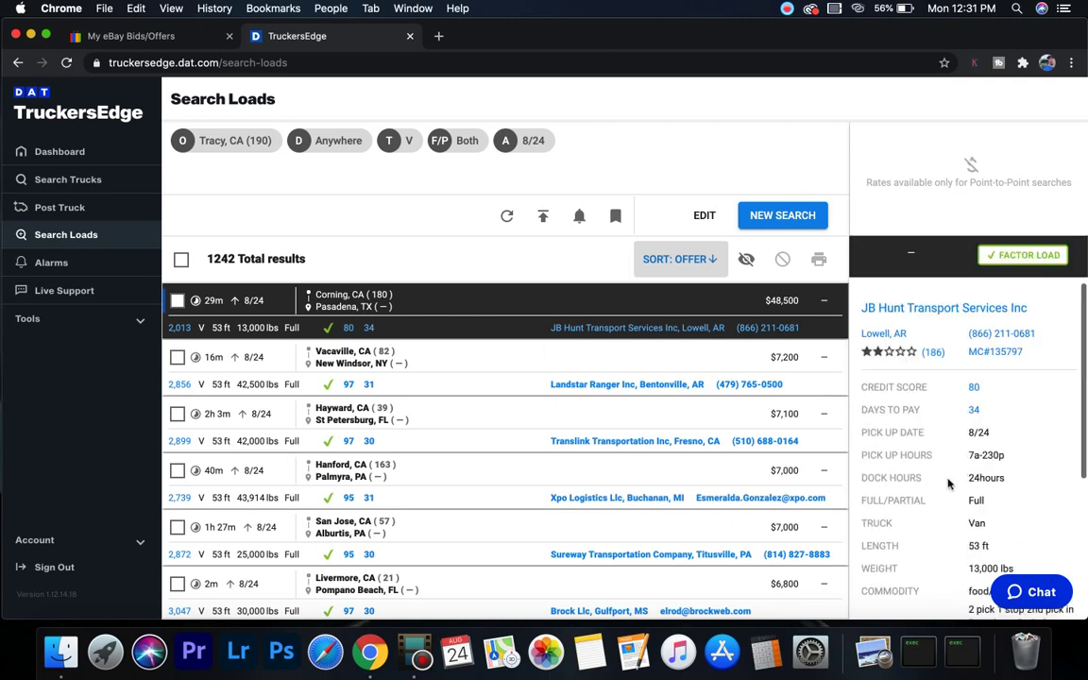
{"action": "scroll", "coordinate": [949, 477], "scroll_direction": "down", "scroll_amount": 1}
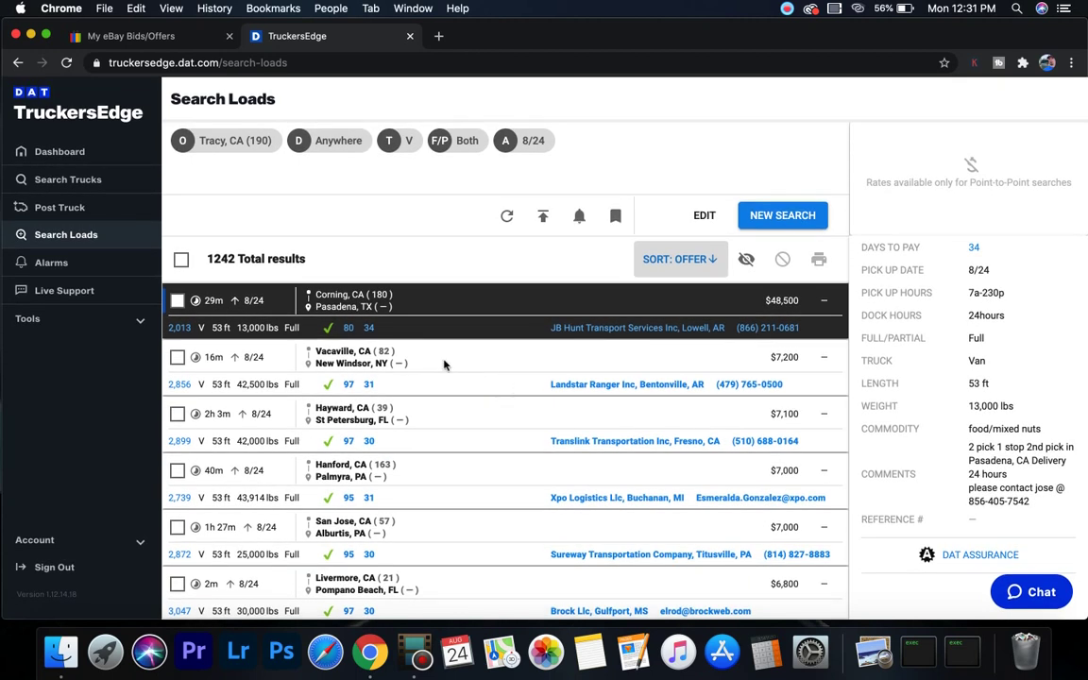
{"action": "left_click", "coordinate": [450, 416]}
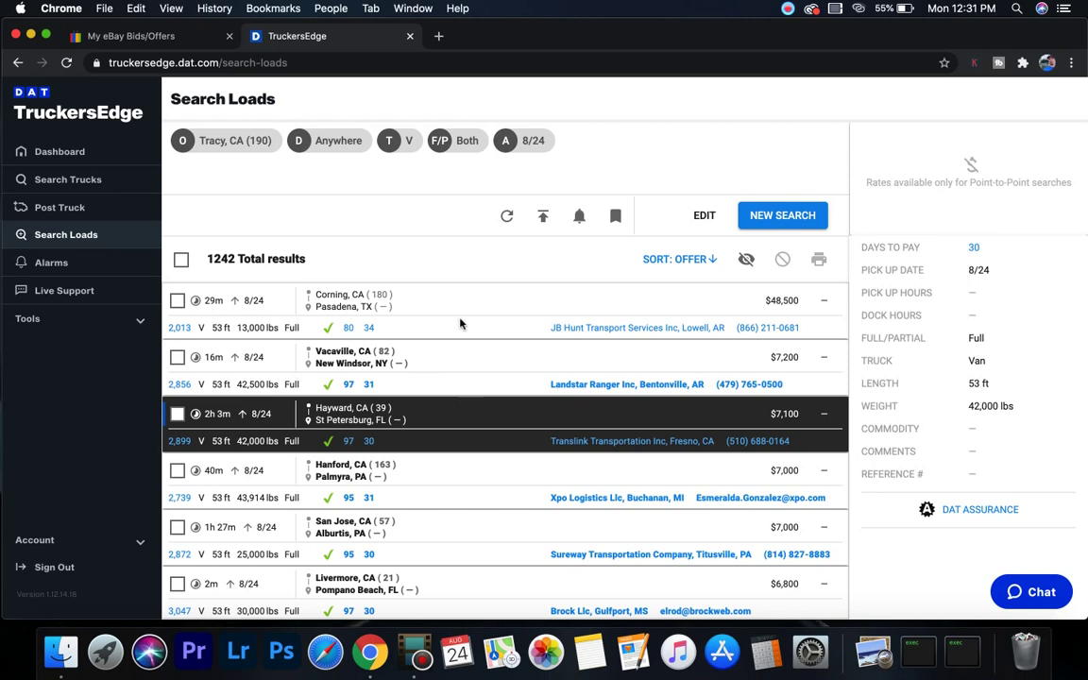
{"action": "left_click", "coordinate": [457, 365]}
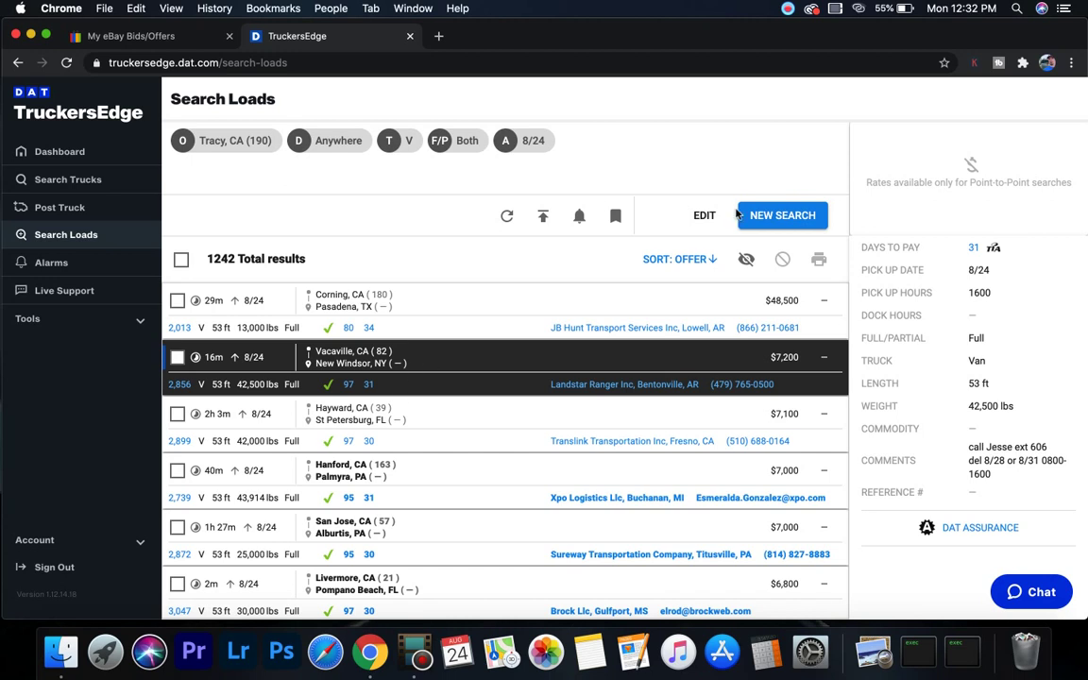
- Search van loads from Portland, OR with a 120-mile origin deadhead
{"action": "left_click", "coordinate": [774, 215]}
{"action": "left_click", "coordinate": [394, 189]}
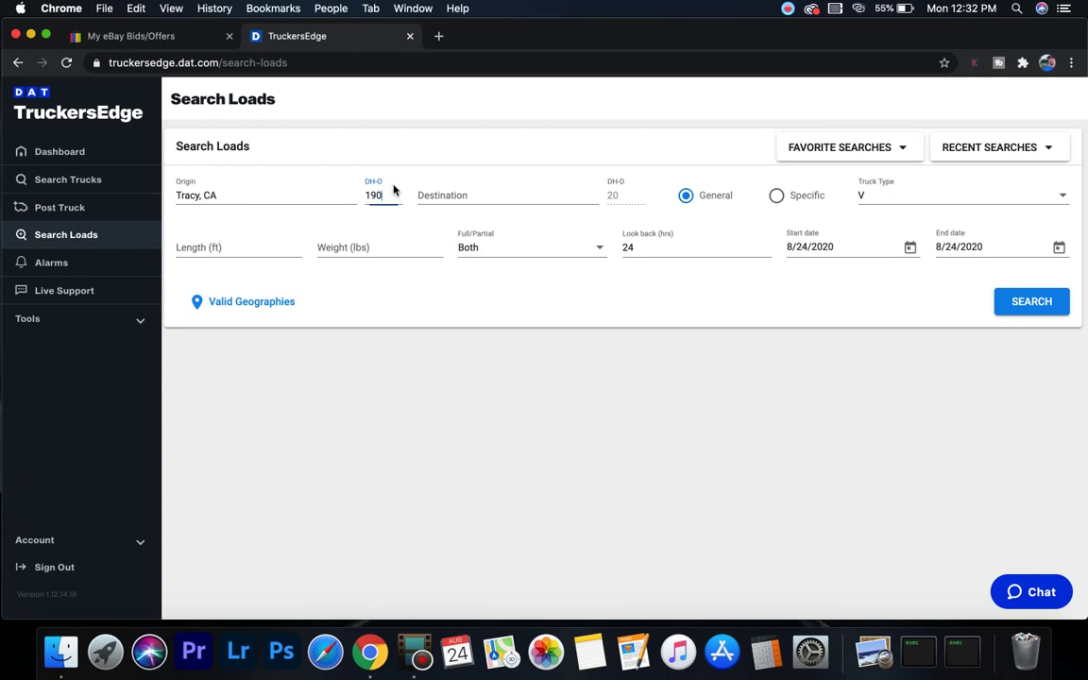
{"action": "key", "text": "BackSpace"}
{"action": "key", "text": "BackSpace"}
{"action": "type", "text": "20"}
{"action": "left_click", "coordinate": [227, 190]}
{"action": "key", "text": "super+a"}
{"action": "key", "text": "BackSpace"}
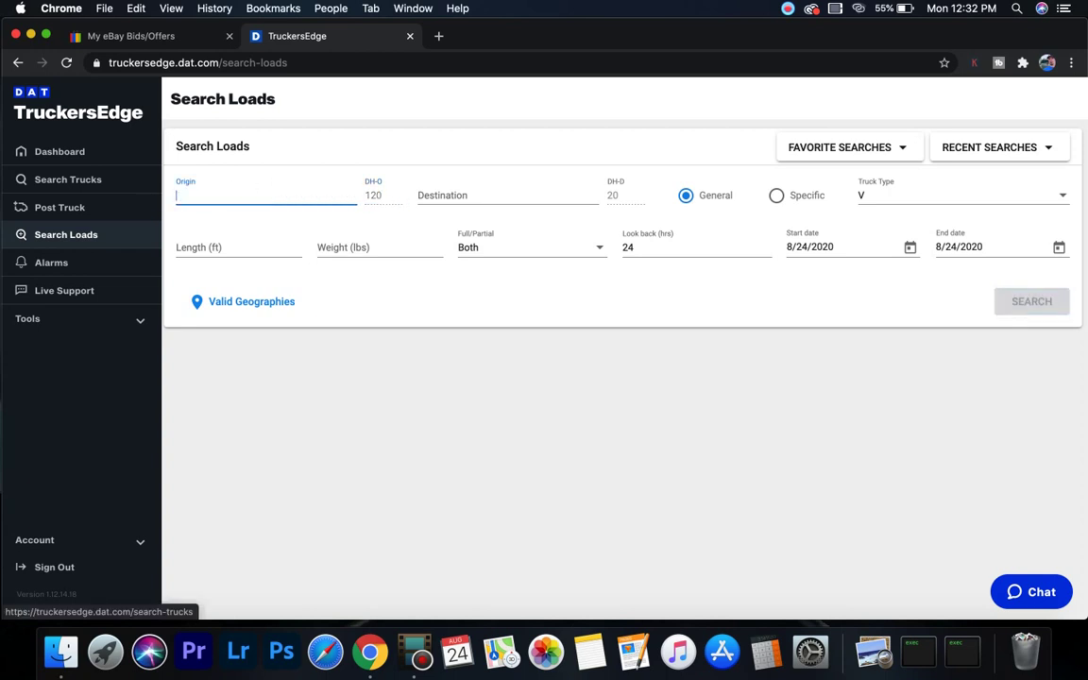
{"action": "type", "text": "portland"}
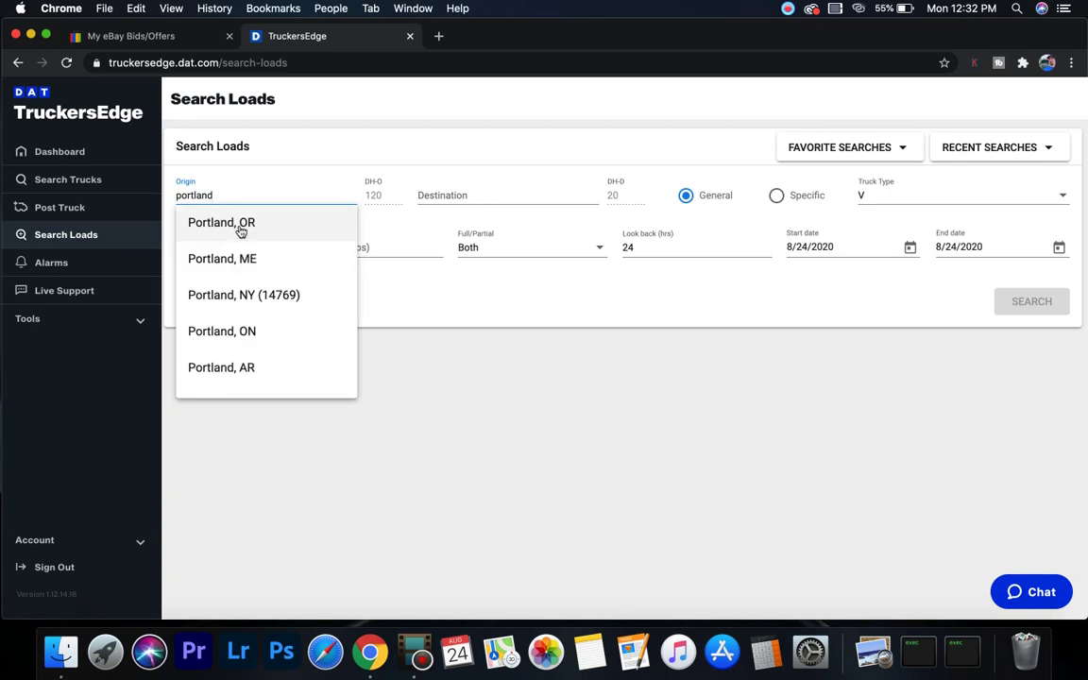
{"action": "left_click", "coordinate": [243, 226]}
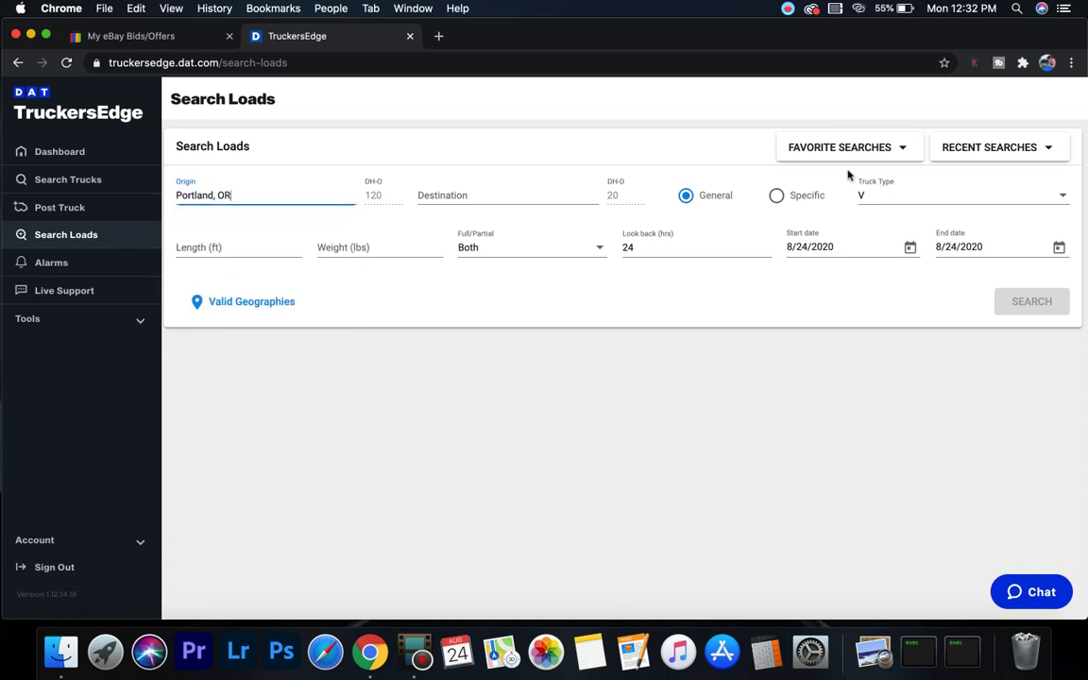
{"action": "left_click", "coordinate": [1025, 314]}
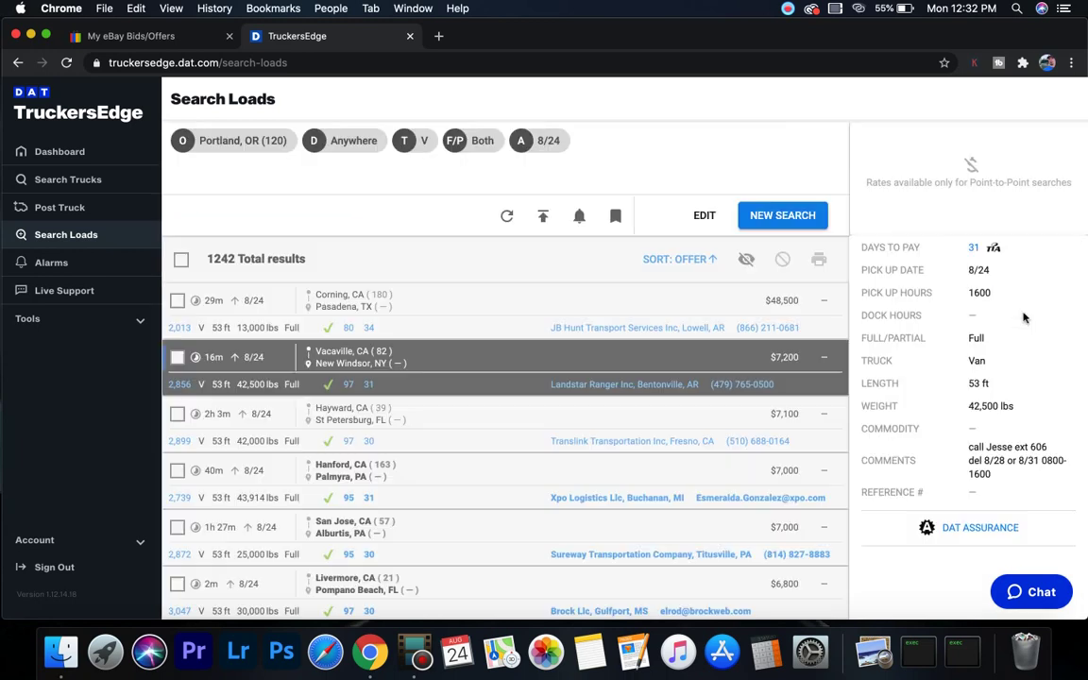
- Search again with Seattle, WA as the origin, getting 1384 results
{"action": "left_click", "coordinate": [774, 217]}
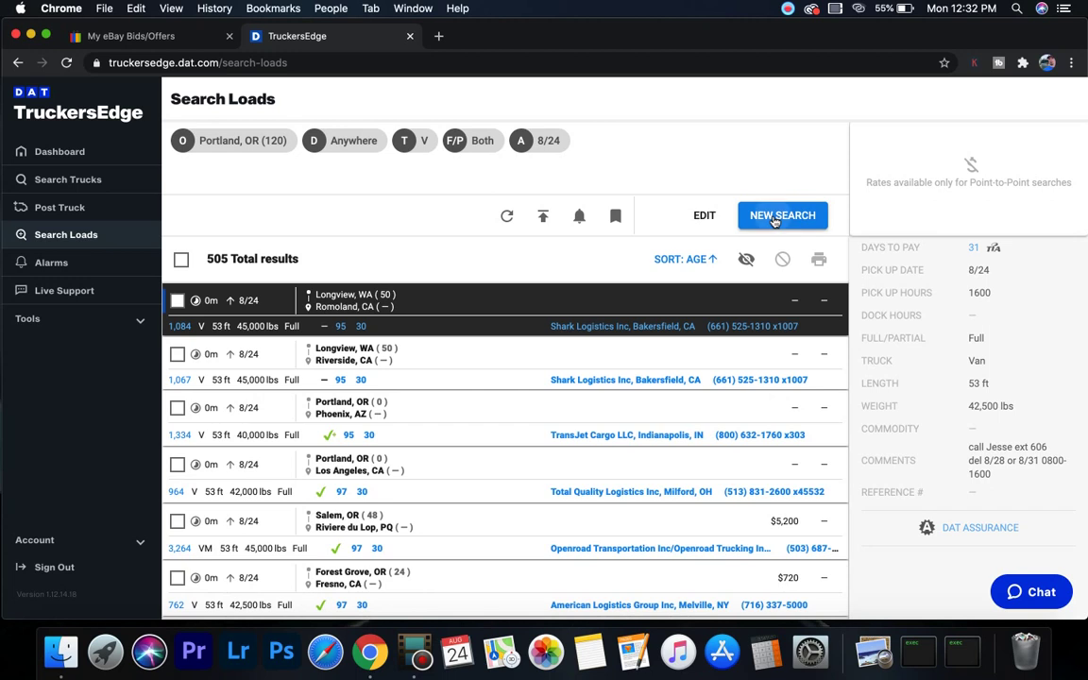
{"action": "left_click", "coordinate": [775, 217]}
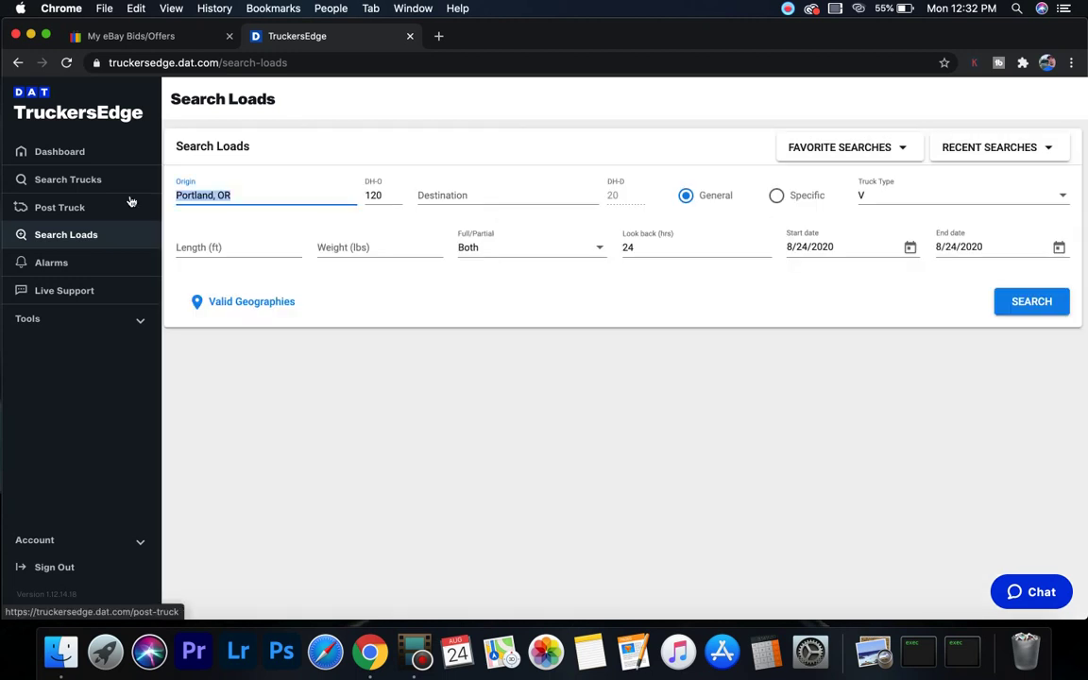
{"action": "key", "text": "BackSpace"}
{"action": "type", "text": "seattle"}
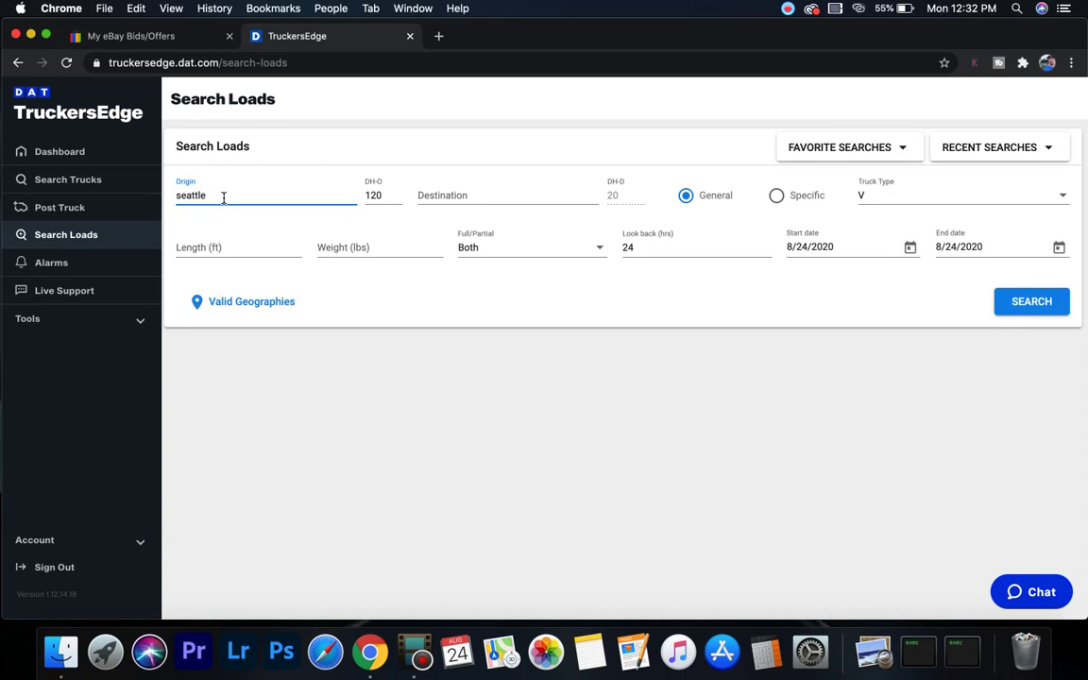
{"action": "left_click", "coordinate": [231, 231]}
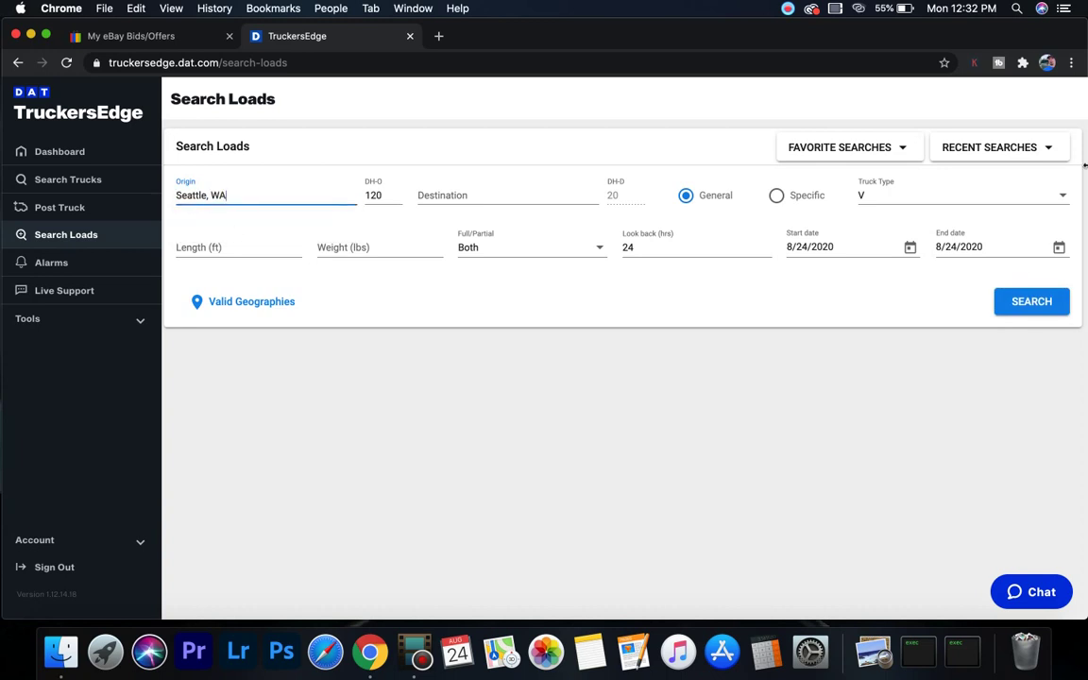
{"action": "left_click", "coordinate": [1028, 305]}
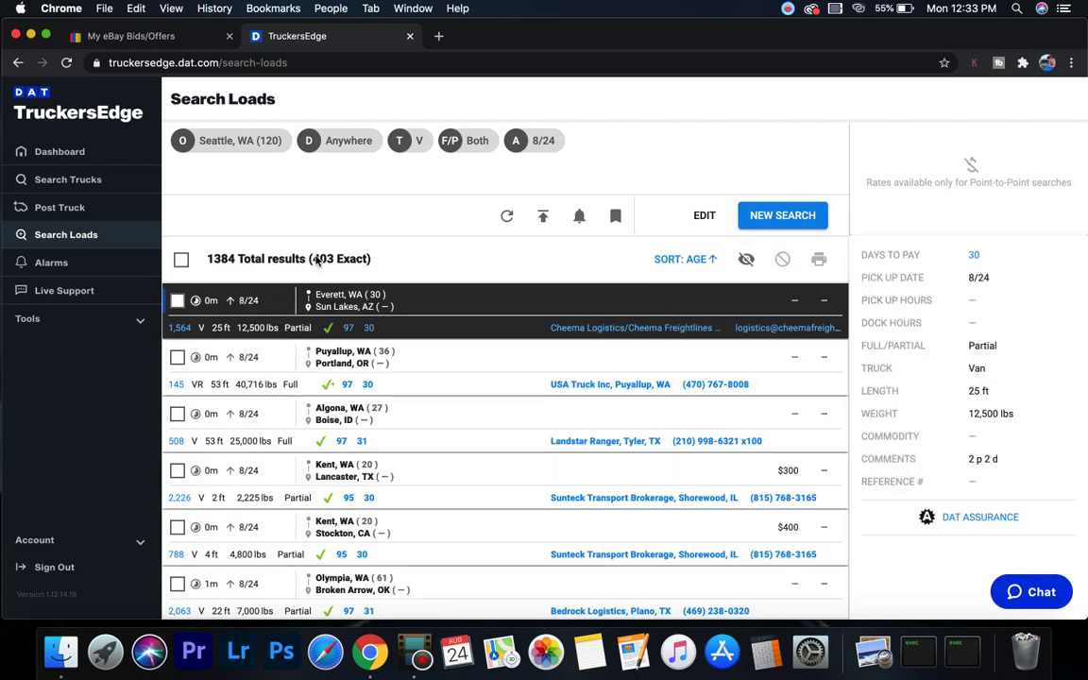
- Search loads from Kansas City, MO and skim the results
{"action": "left_click", "coordinate": [777, 217]}
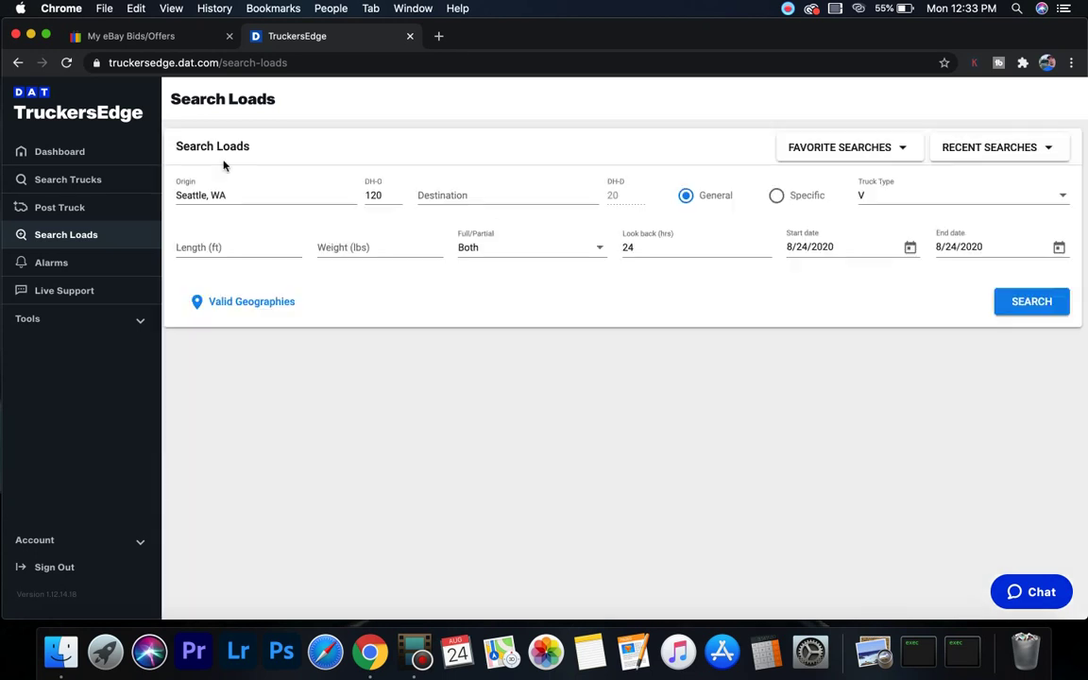
{"action": "left_click_drag", "start_coordinate": [230, 194], "coordinate": [141, 199]}
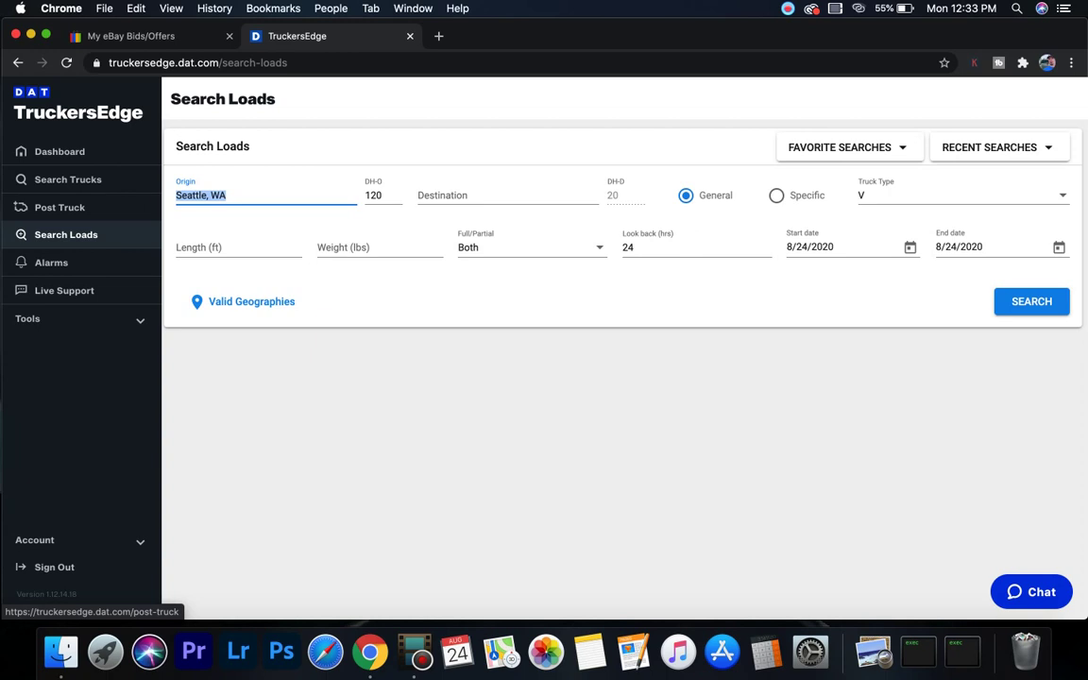
{"action": "key", "text": "BackSpace"}
{"action": "type", "text": "kand"}
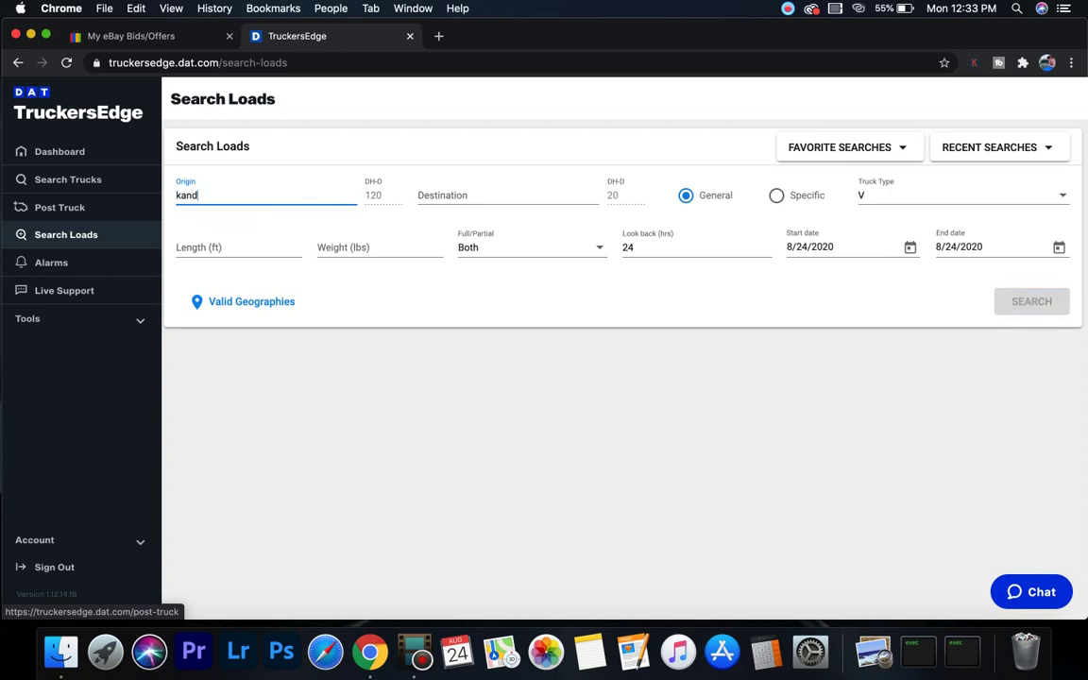
{"action": "key", "text": "BackSpace"}
{"action": "type", "text": "sas "}
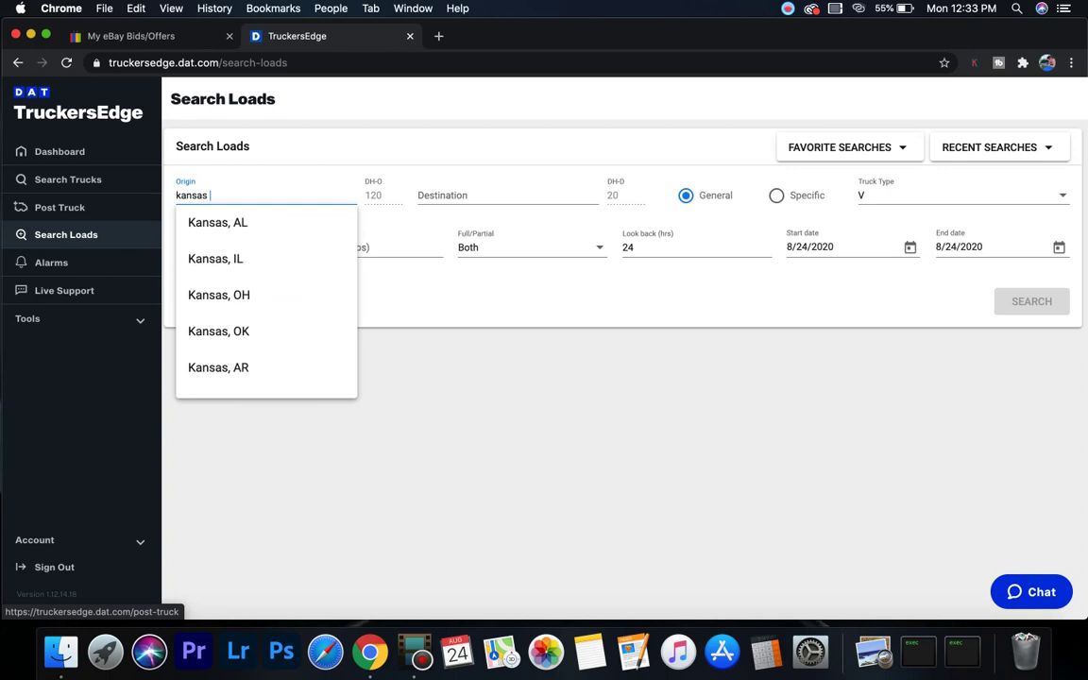
{"action": "type", "text": "city"}
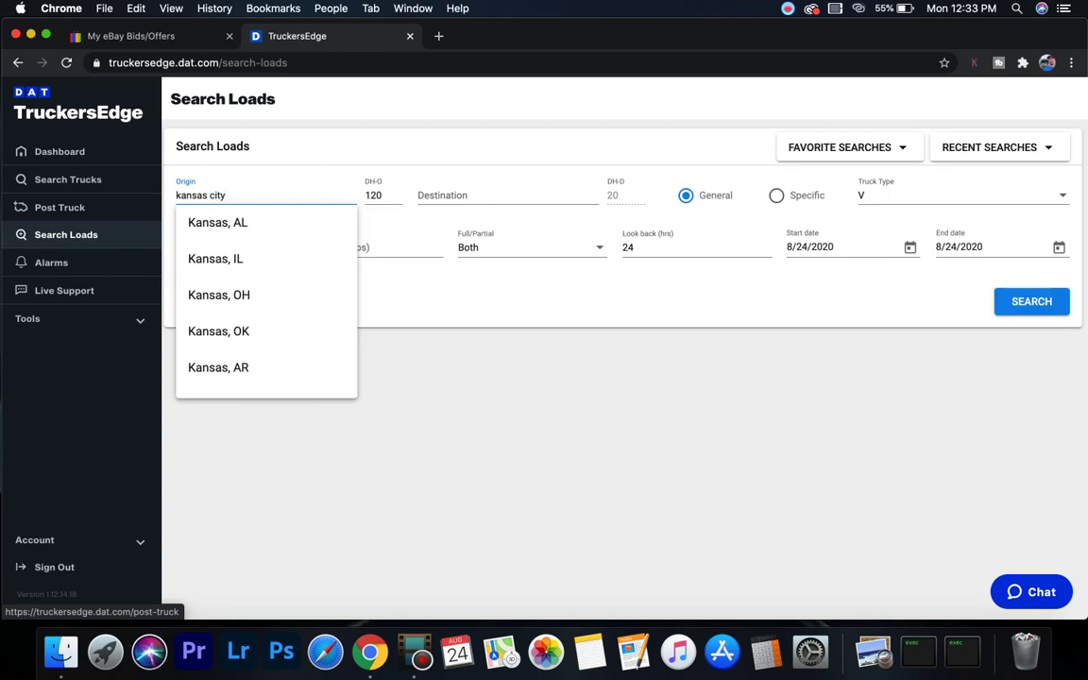
{"action": "left_click", "coordinate": [243, 224]}
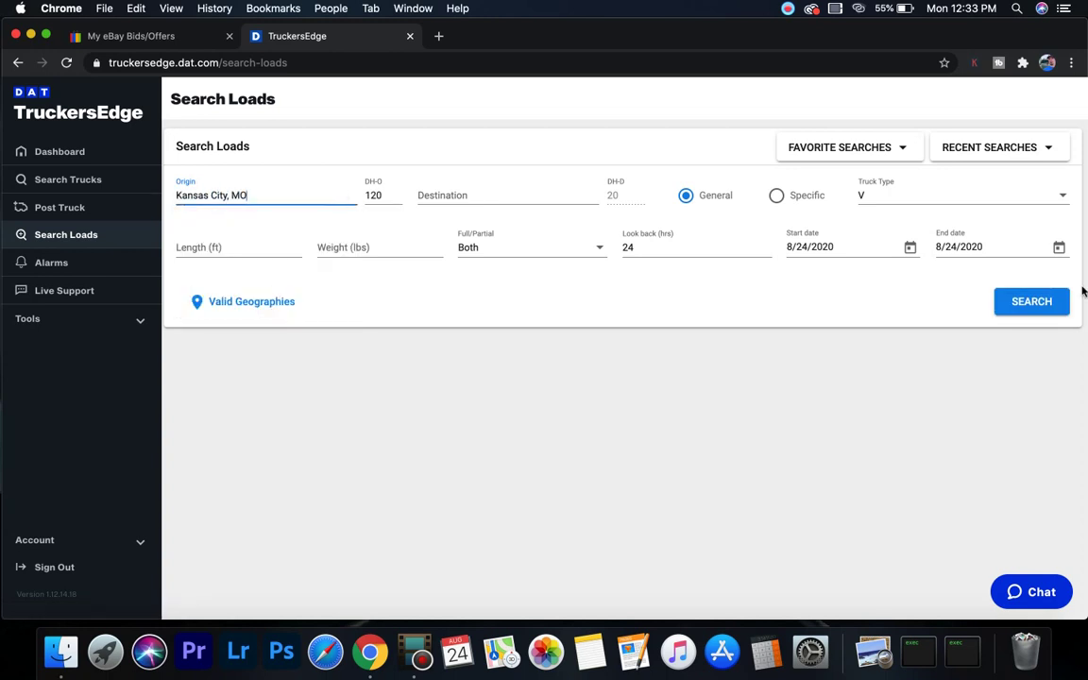
{"action": "left_click", "coordinate": [1032, 302]}
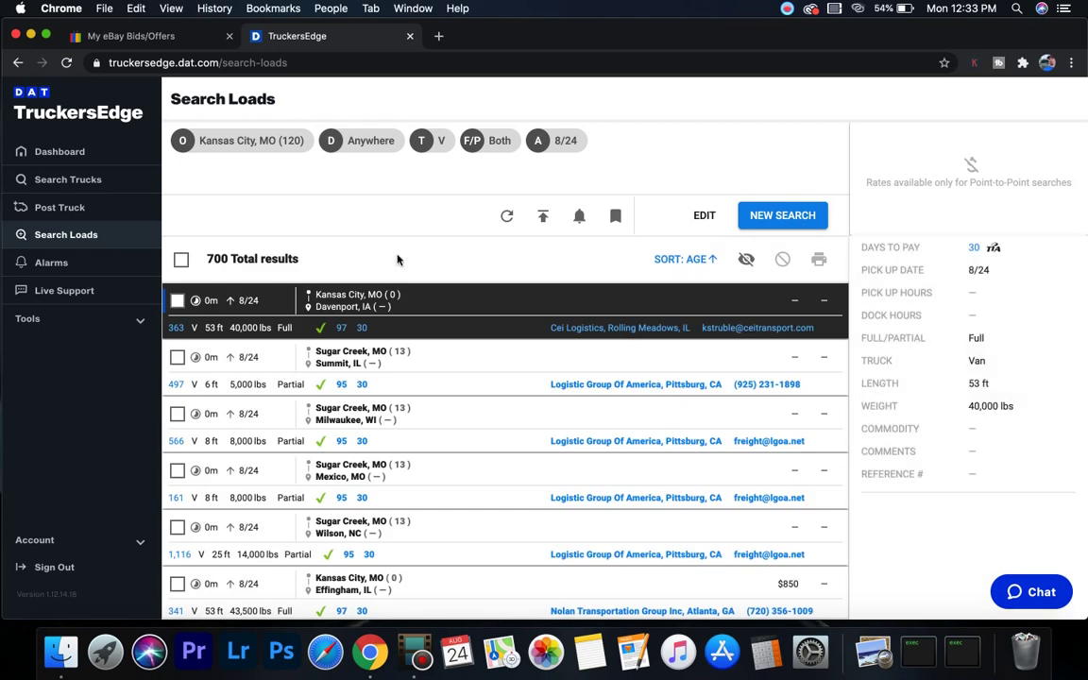
{"action": "scroll", "coordinate": [478, 351], "scroll_direction": "down", "scroll_amount": 1}
{"action": "scroll", "coordinate": [478, 352], "scroll_direction": "down", "scroll_amount": 3}
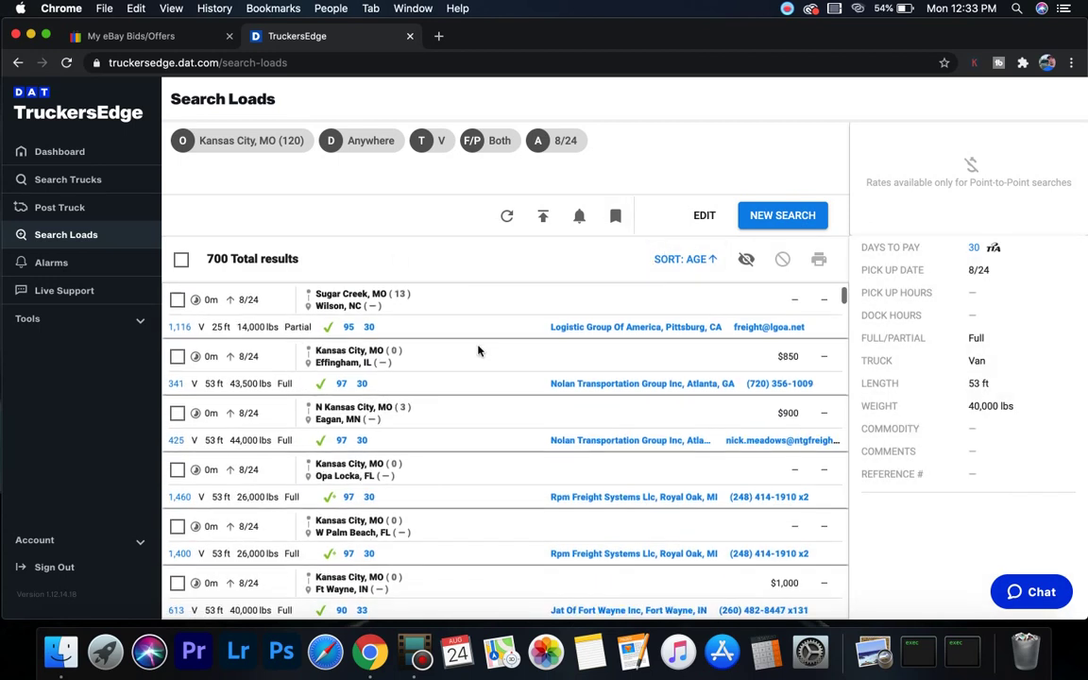
{"action": "scroll", "coordinate": [478, 353], "scroll_direction": "up", "scroll_amount": 4}
- Change the origin to St Louis, MO and search, noting 1047 total results
{"action": "left_click", "coordinate": [704, 215]}
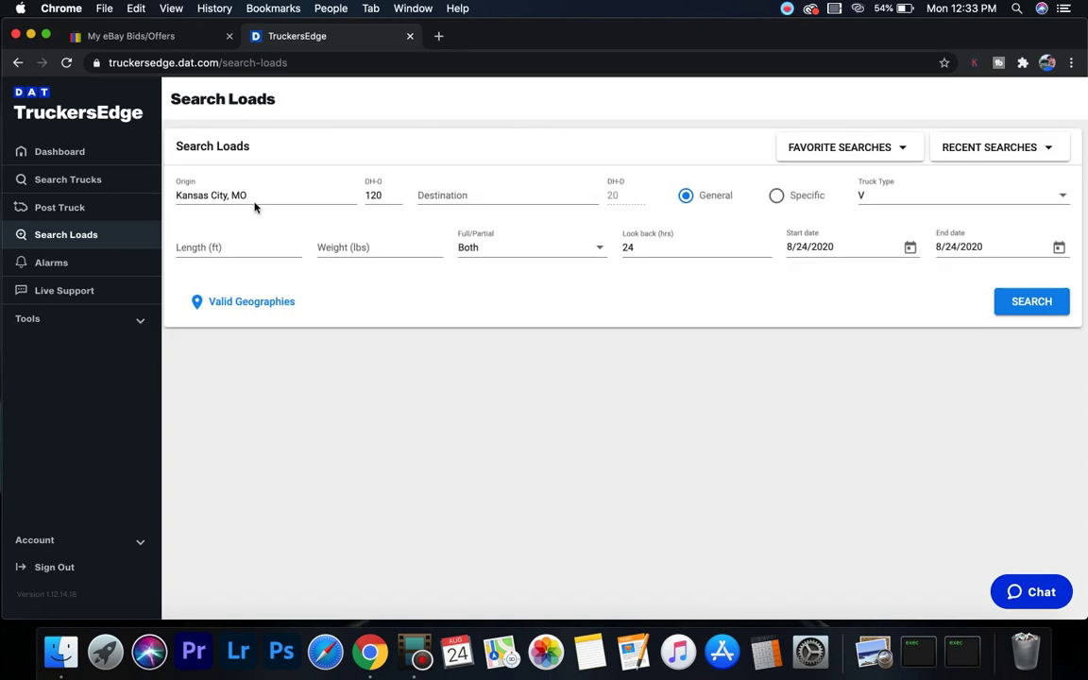
{"action": "left_click_drag", "start_coordinate": [253, 195], "coordinate": [160, 202]}
{"action": "key", "text": "BackSpace"}
{"action": "type", "text": "st"}
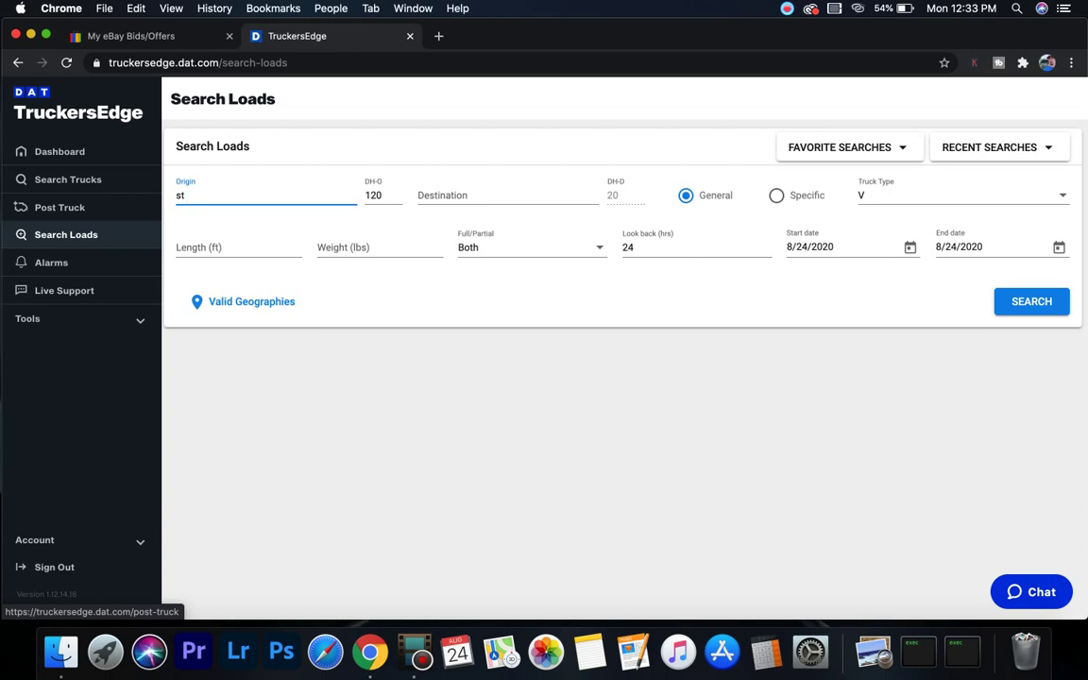
{"action": "type", "text": " louis"}
{"action": "left_click", "coordinate": [243, 224]}
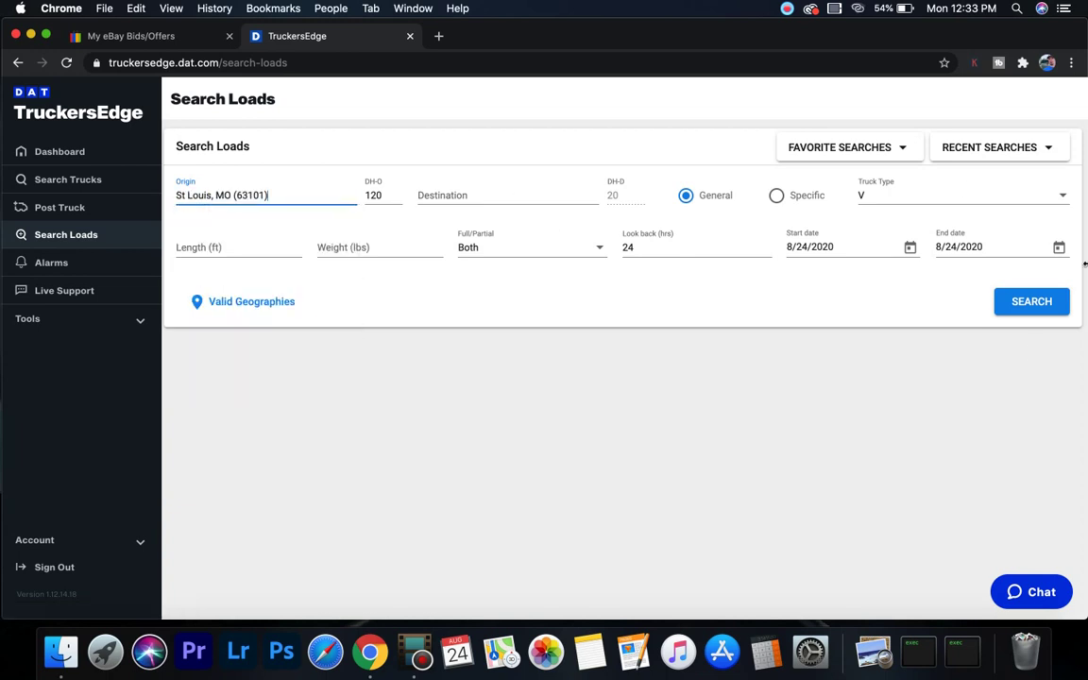
{"action": "left_click", "coordinate": [1018, 307]}
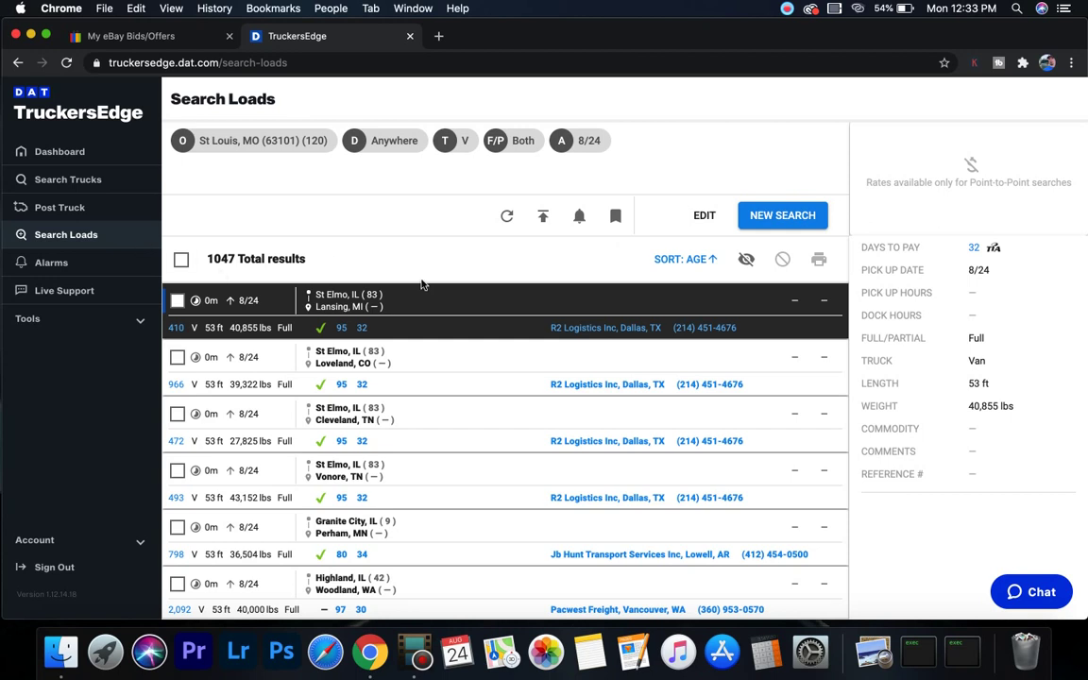
{"action": "left_click_drag", "start_coordinate": [207, 259], "coordinate": [256, 260]}
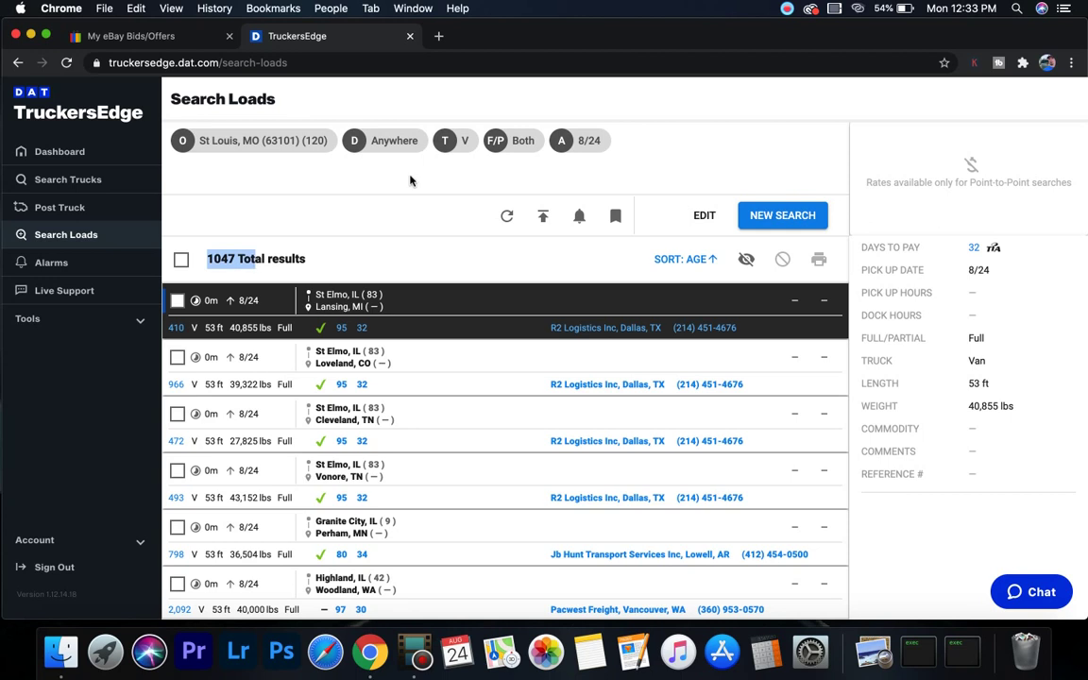
{"action": "left_click", "coordinate": [775, 217]}
- Search van loads from Savannah, GA (120-mile deadhead), returning 547 results
{"action": "left_click_drag", "start_coordinate": [272, 195], "coordinate": [153, 196]}
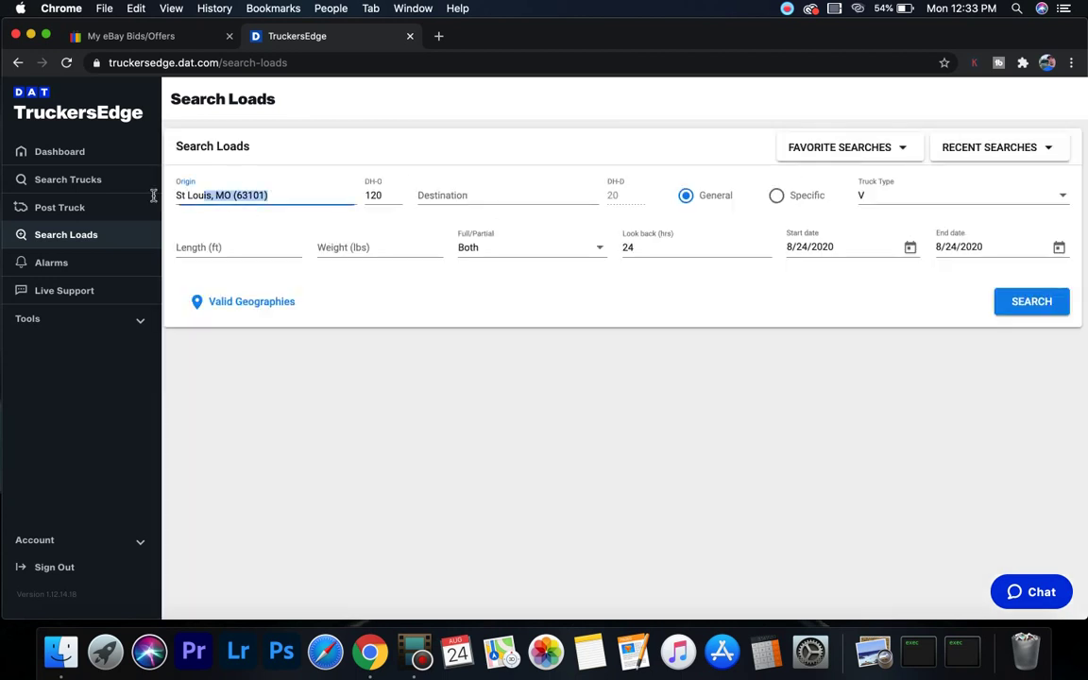
{"action": "key", "text": "BackSpace"}
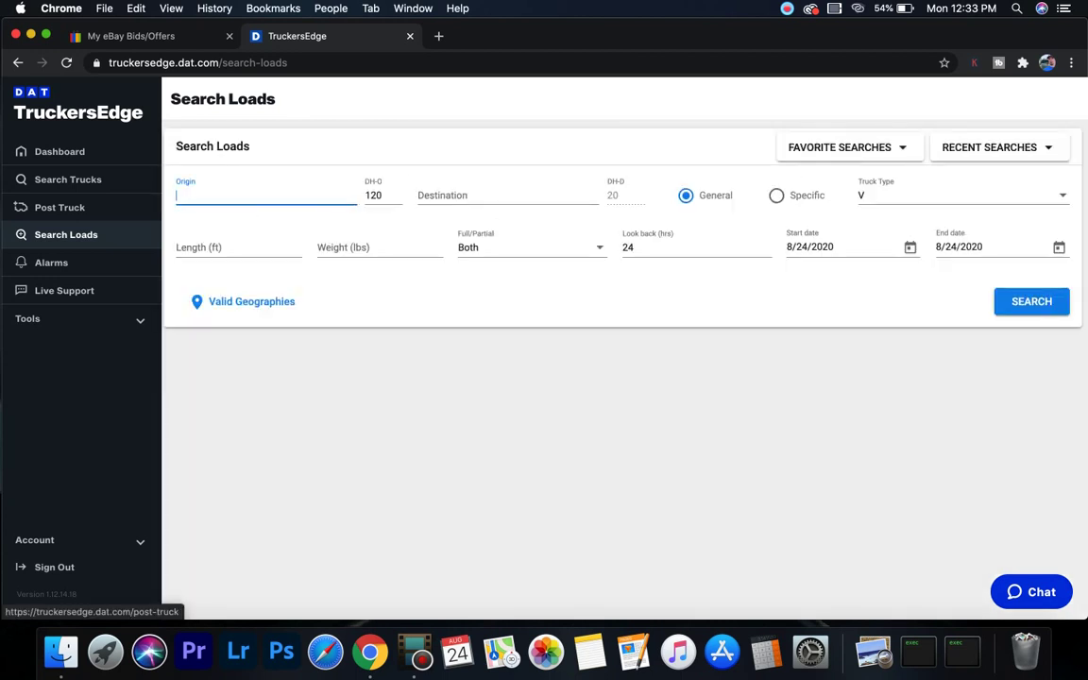
{"action": "type", "text": "savannagh"}
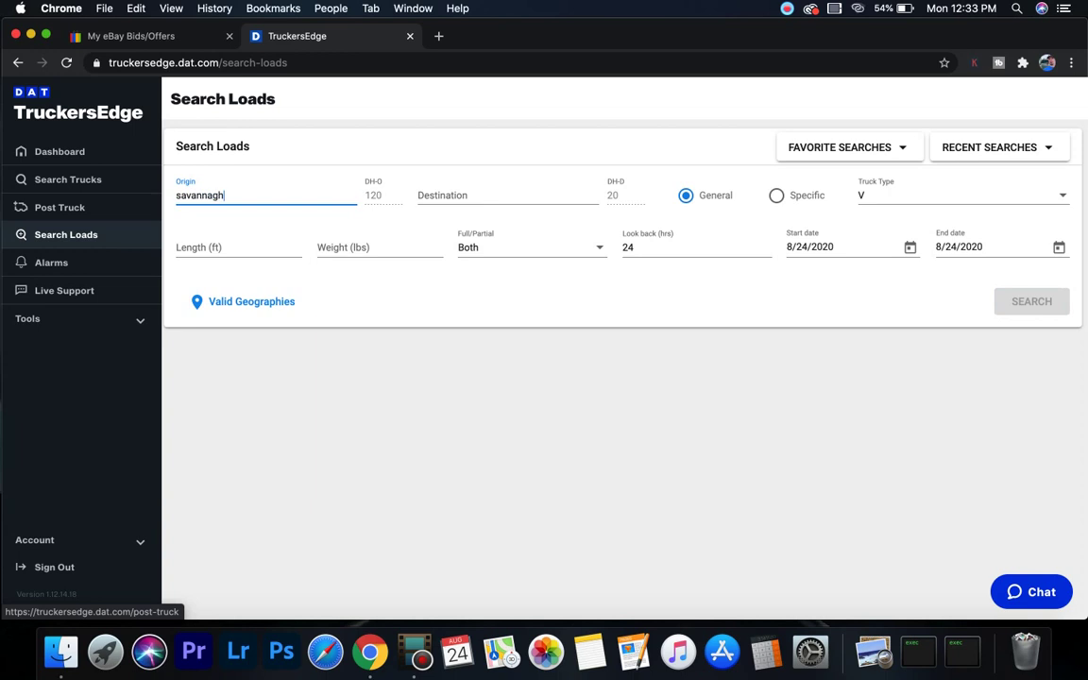
{"action": "key", "text": "BackSpace"}
{"action": "key", "text": "BackSpace"}
{"action": "left_click", "coordinate": [231, 220]}
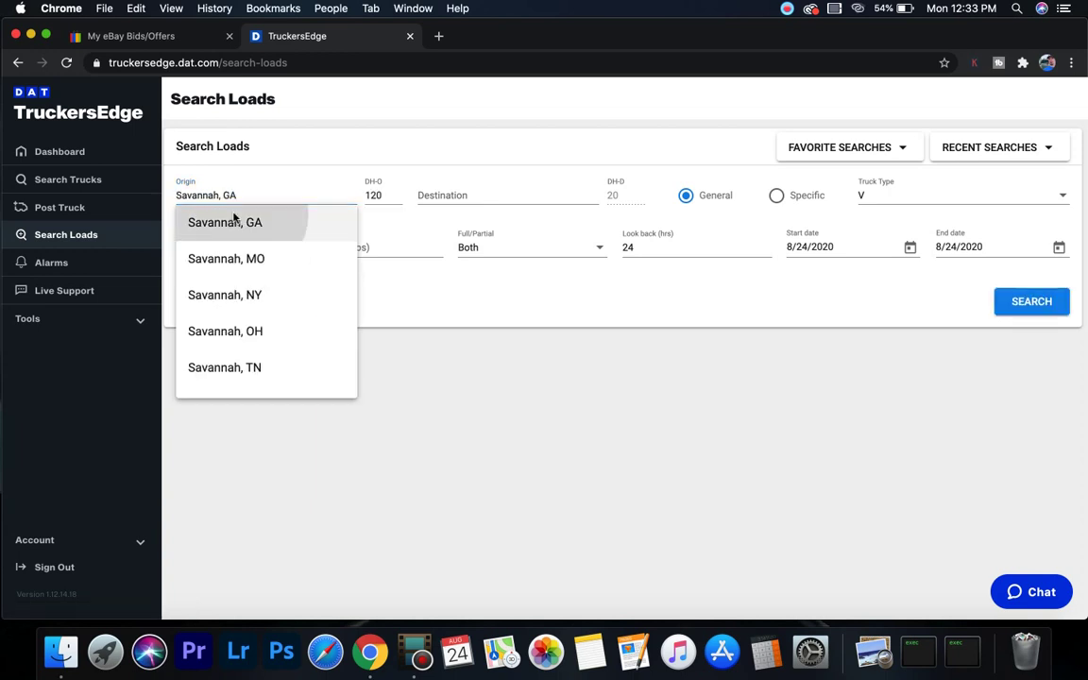
{"action": "left_click", "coordinate": [1019, 302]}
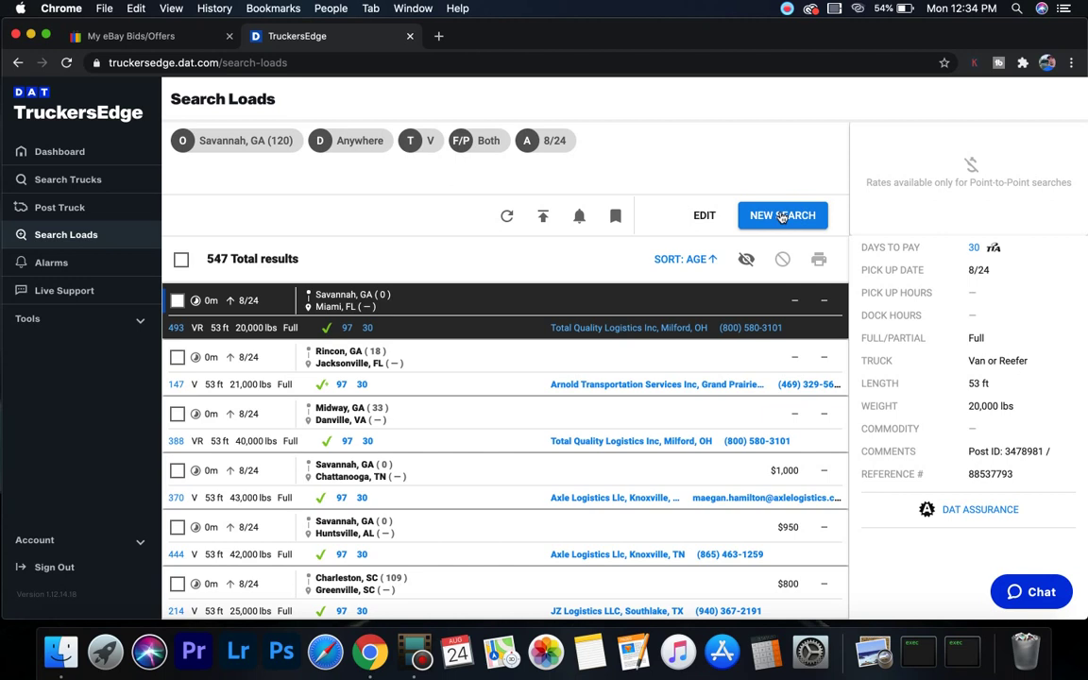
{"action": "left_click", "coordinate": [782, 216]}
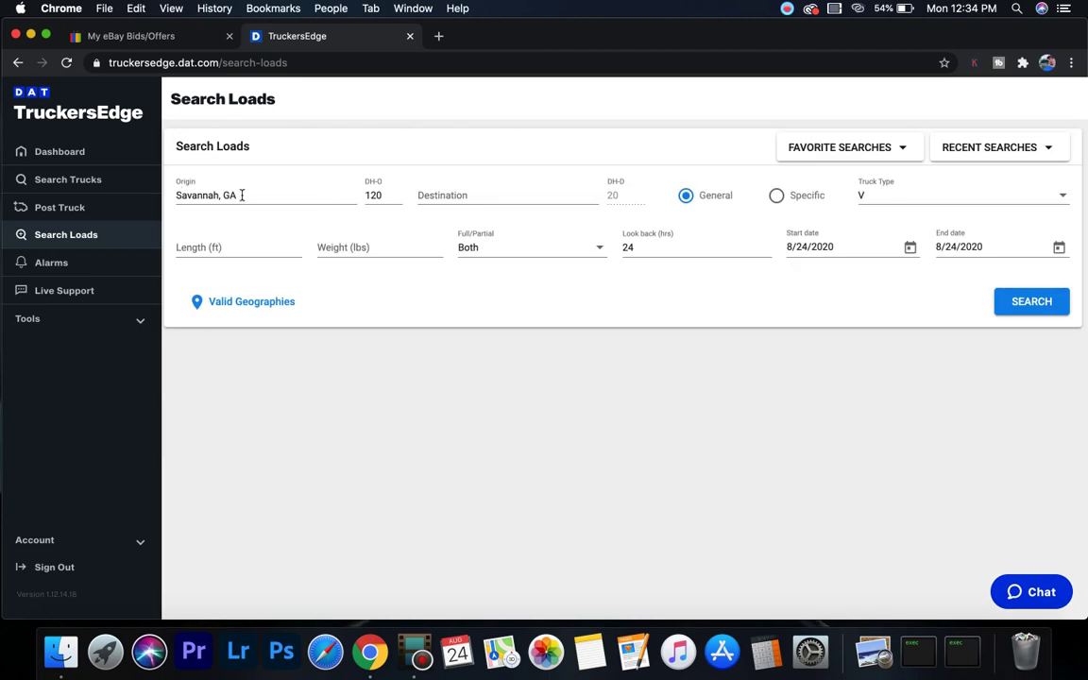
- Search van loads from Columbia, SC (120-mile deadhead), returning 1282 results
{"action": "left_click", "coordinate": [242, 196]}
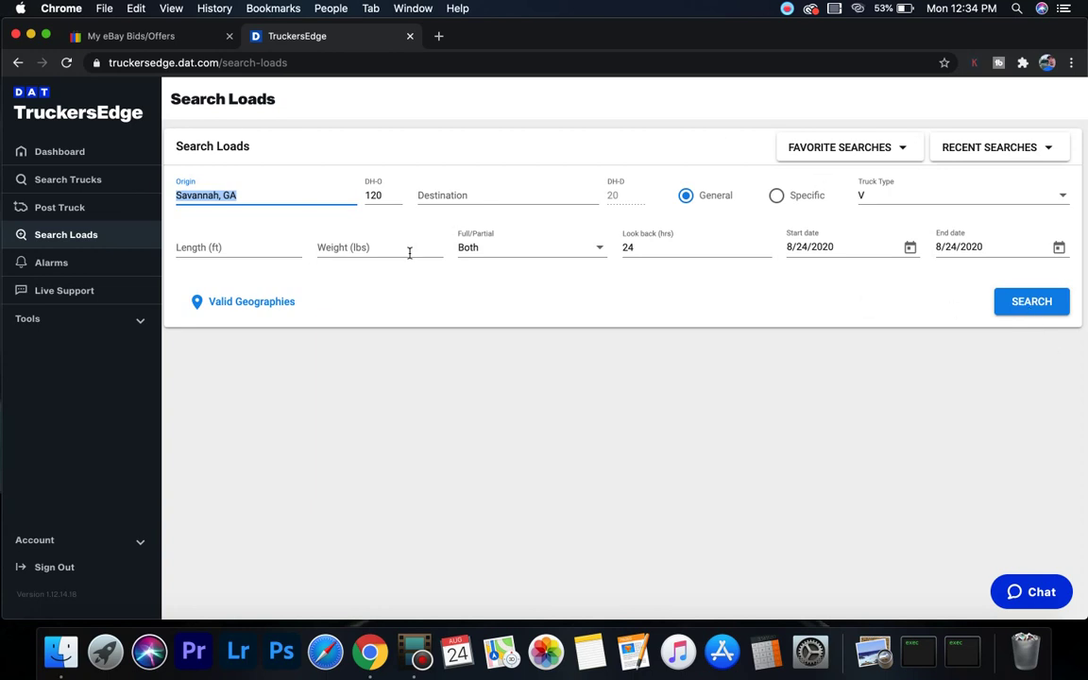
{"action": "type", "text": "s"}
{"action": "key", "text": "BackSpace"}
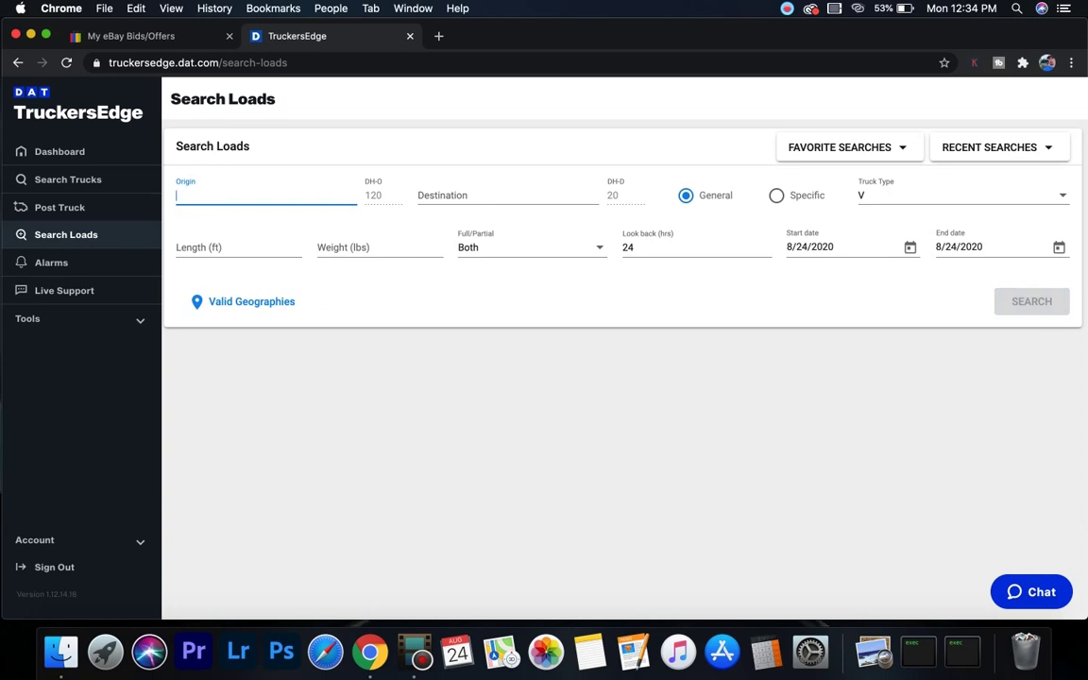
{"action": "type", "text": "columbia"}
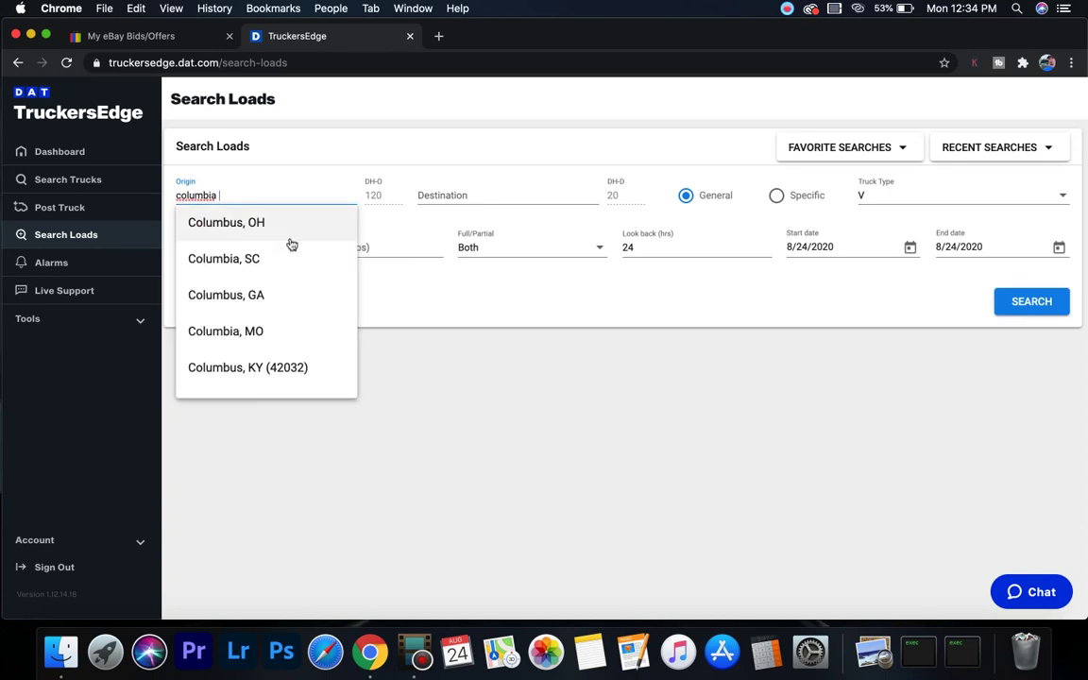
{"action": "left_click", "coordinate": [247, 259]}
{"action": "left_click", "coordinate": [1032, 305]}
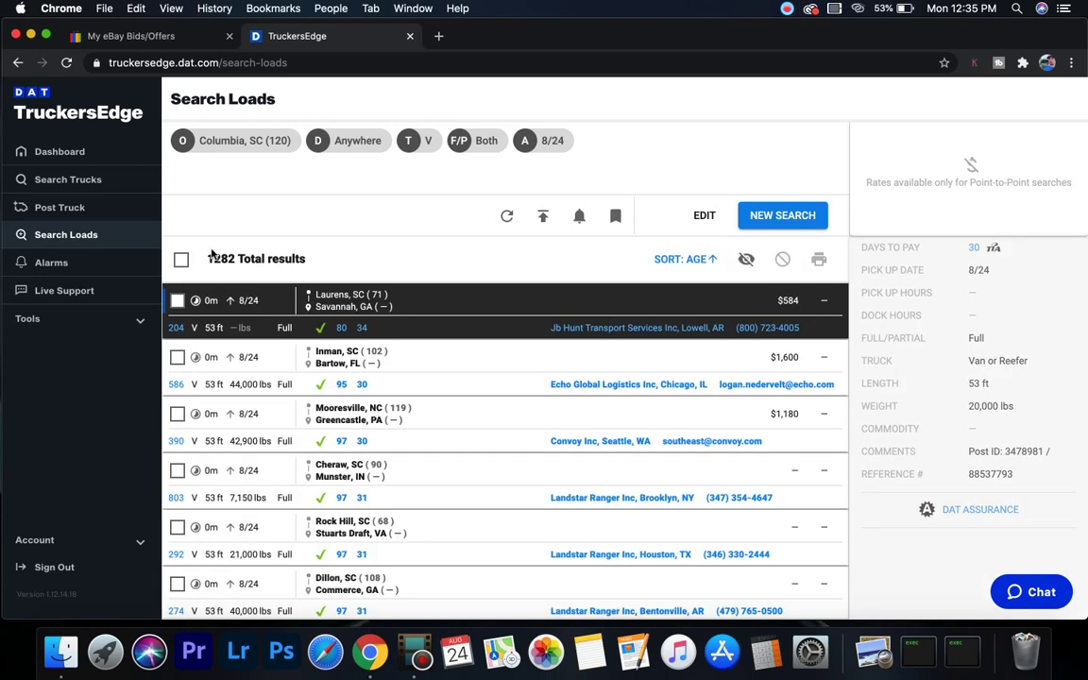
{"action": "left_click", "coordinate": [782, 215]}
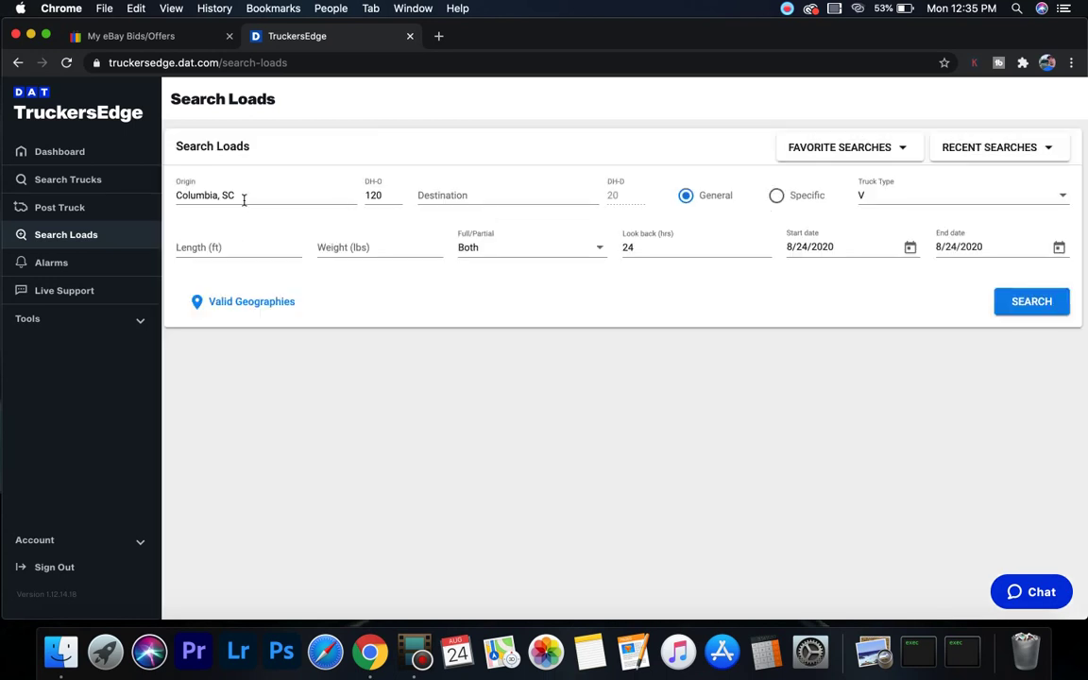
- Search loads from Charlotte, NC and rerun it, getting 0 results
{"action": "left_click_drag", "start_coordinate": [235, 195], "coordinate": [133, 201]}
{"action": "key", "text": "BackSpace"}
{"action": "type", "text": "cha"}
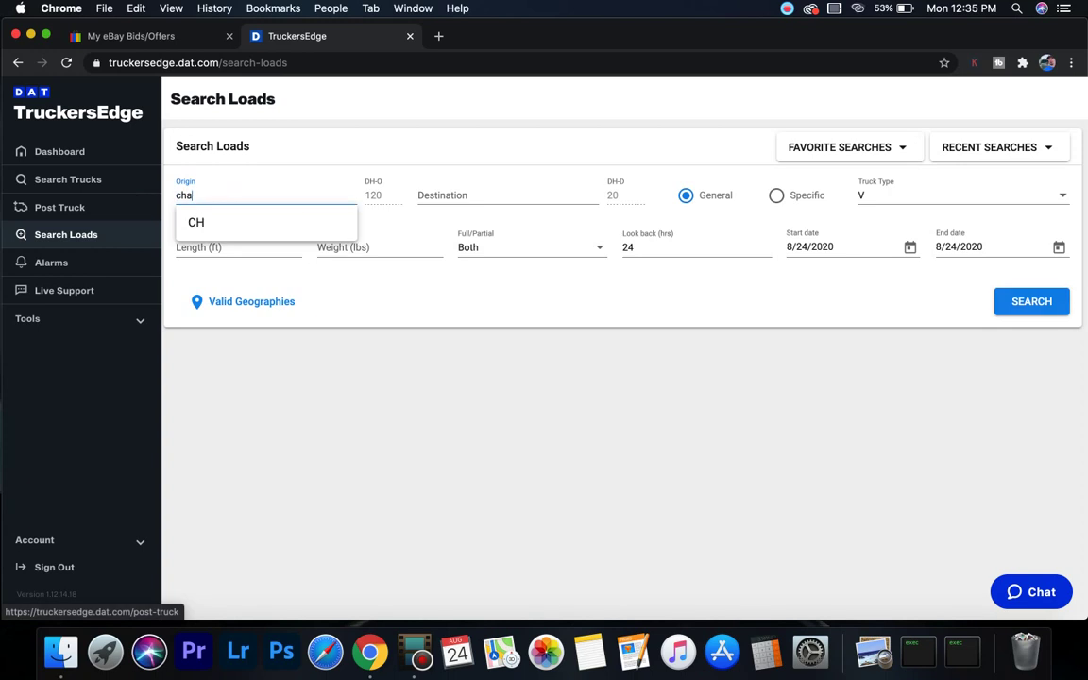
{"action": "type", "text": "rlotte"}
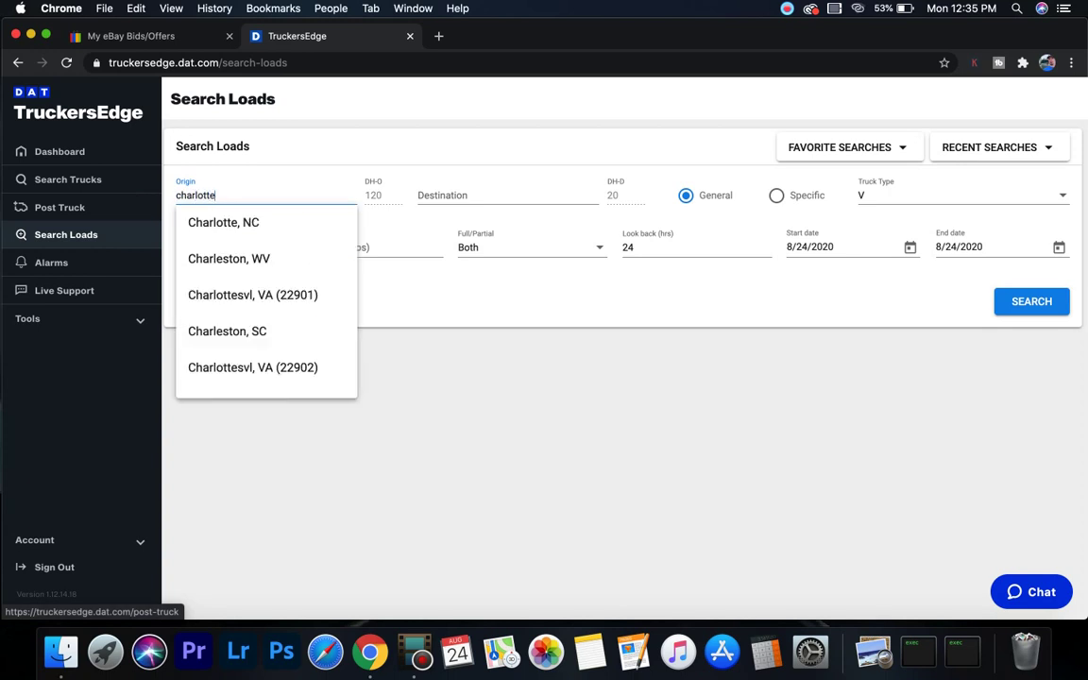
{"action": "left_click", "coordinate": [230, 223]}
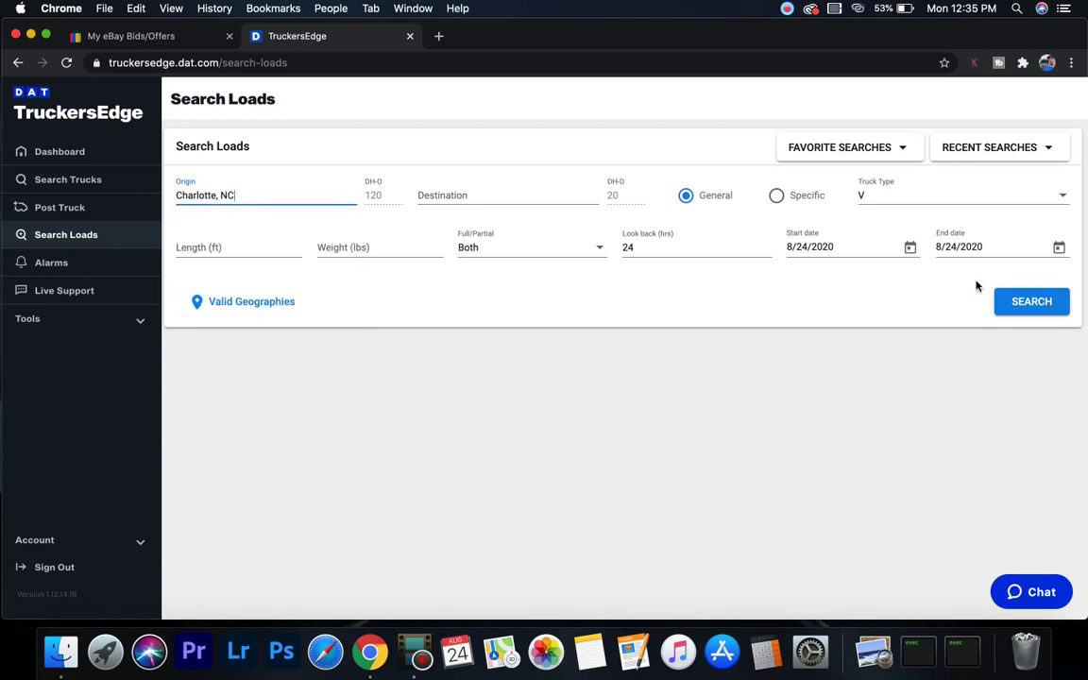
{"action": "left_click", "coordinate": [1043, 310]}
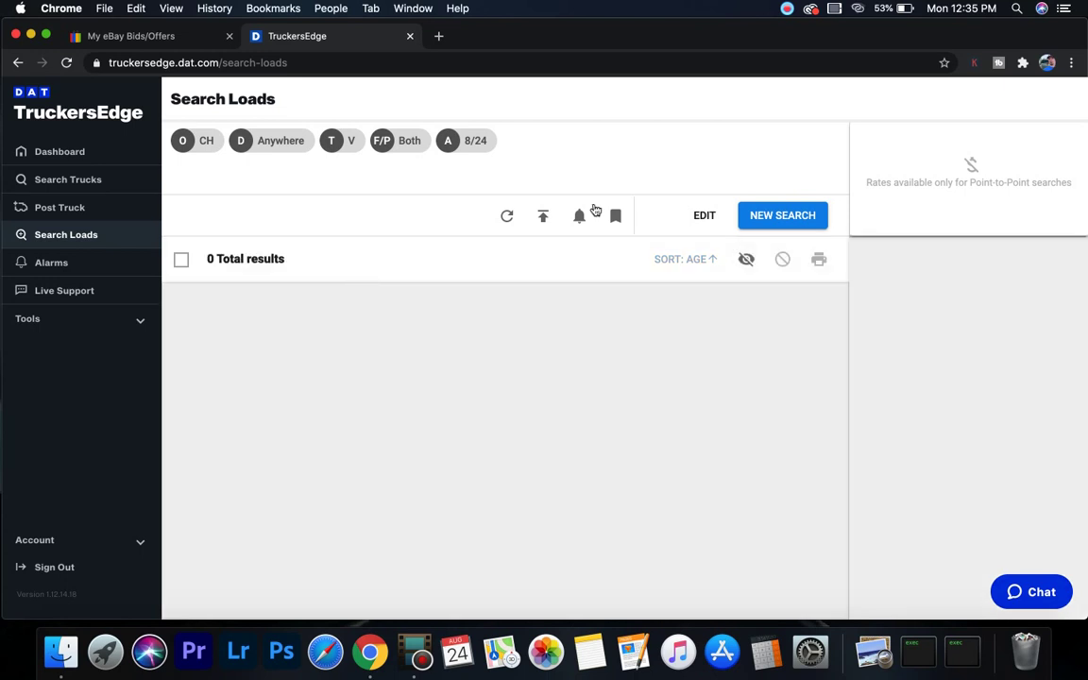
{"action": "left_click", "coordinate": [777, 215]}
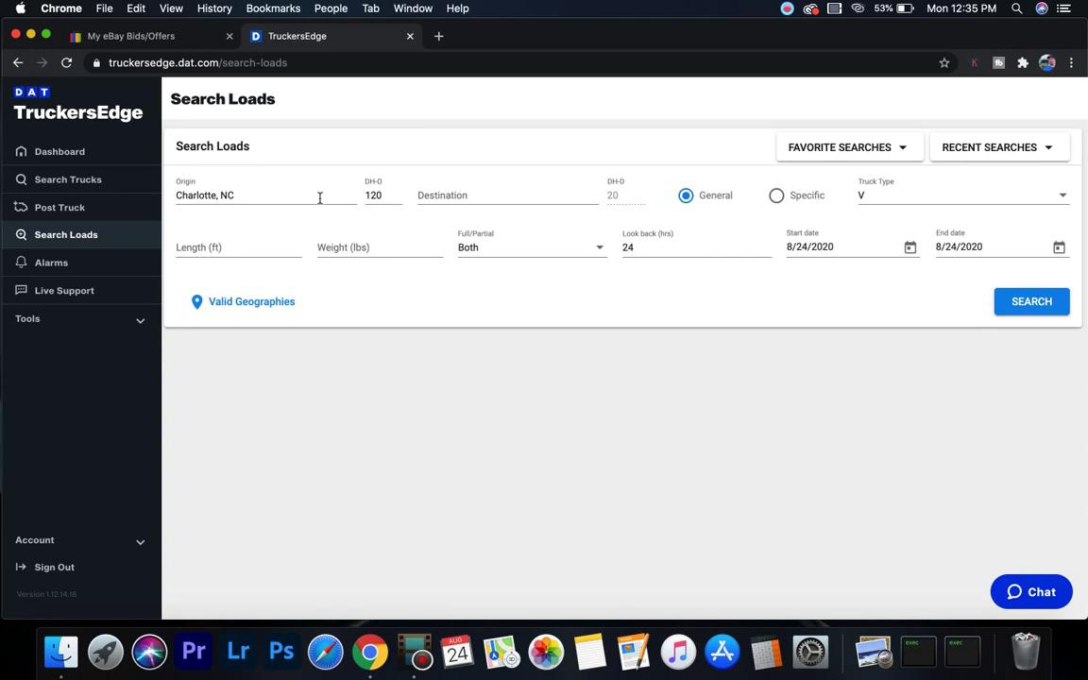
{"action": "left_click", "coordinate": [1035, 303]}
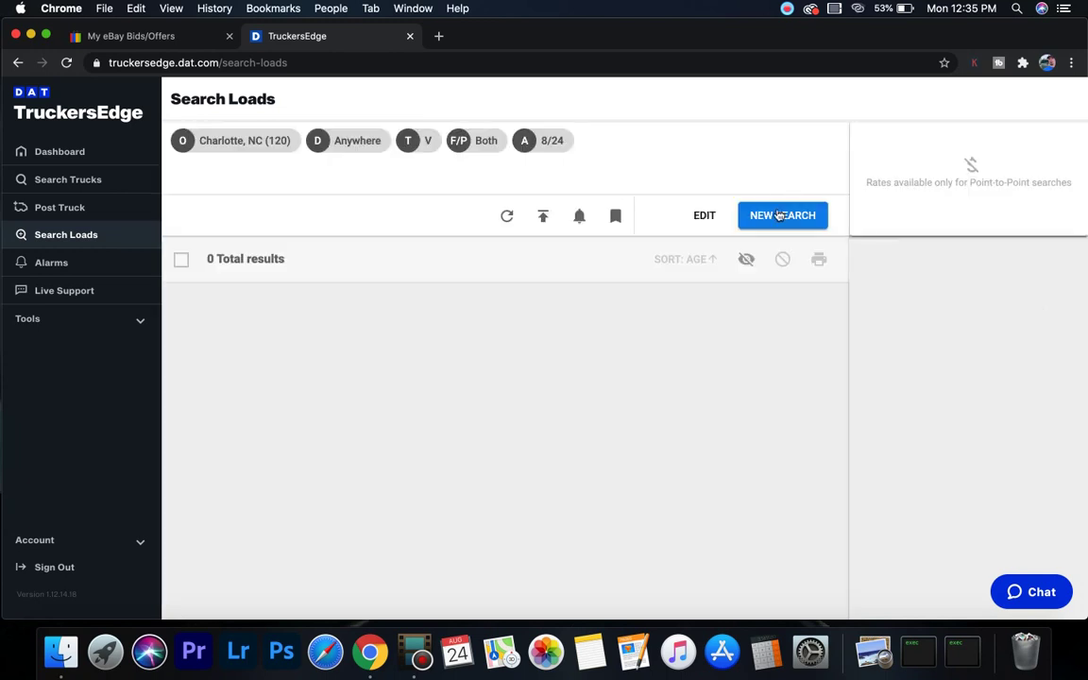
- Re-enter Charlotte, NC as the origin and search again, then reopen the form
{"action": "left_click", "coordinate": [779, 215]}
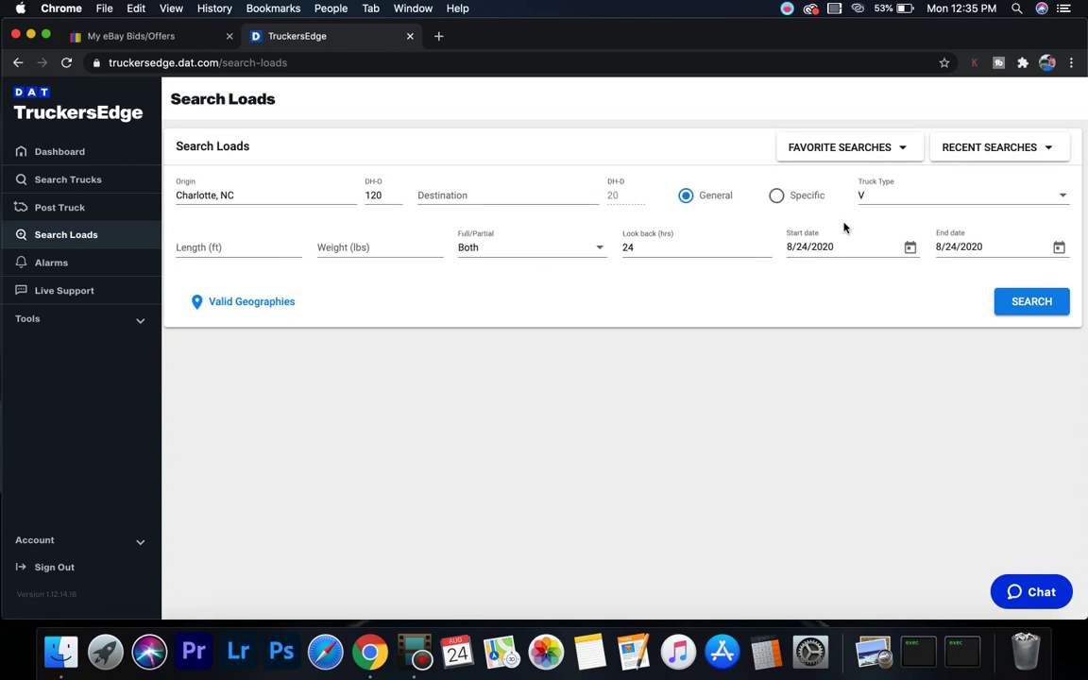
{"action": "left_click", "coordinate": [269, 198]}
{"action": "key", "text": "BackSpace"}
{"action": "key", "text": "BackSpace"}
{"action": "key", "text": "BackSpace"}
{"action": "key", "text": "BackSpace"}
{"action": "key", "text": "BackSpace"}
{"action": "key", "text": "BackSpace"}
{"action": "key", "text": "BackSpace"}
{"action": "key", "text": "BackSpace"}
{"action": "key", "text": "BackSpace"}
{"action": "key", "text": "BackSpace"}
{"action": "key", "text": "BackSpace"}
{"action": "key", "text": "BackSpace"}
{"action": "key", "text": "BackSpace"}
{"action": "type", "text": "char"}
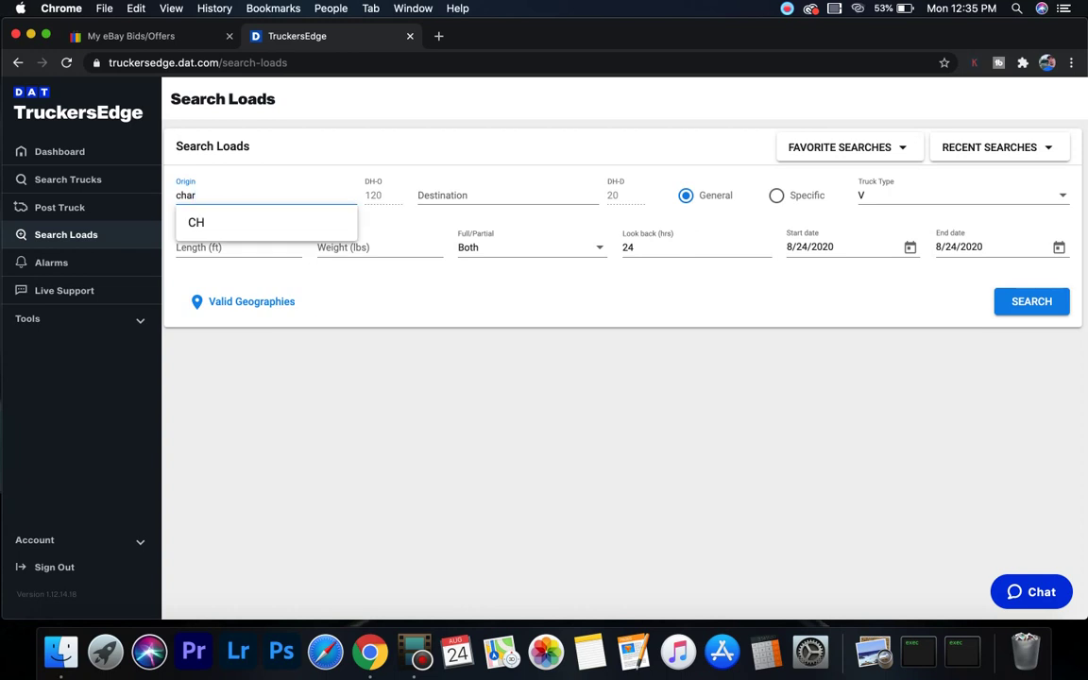
{"action": "left_click", "coordinate": [243, 257]}
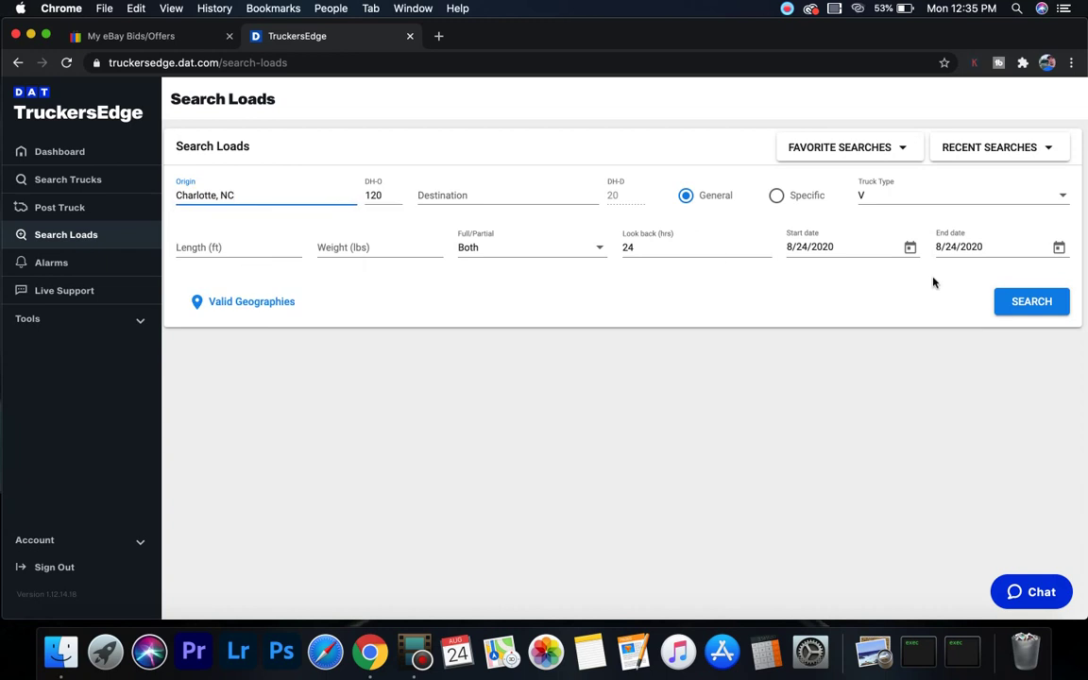
{"action": "left_click", "coordinate": [1010, 299]}
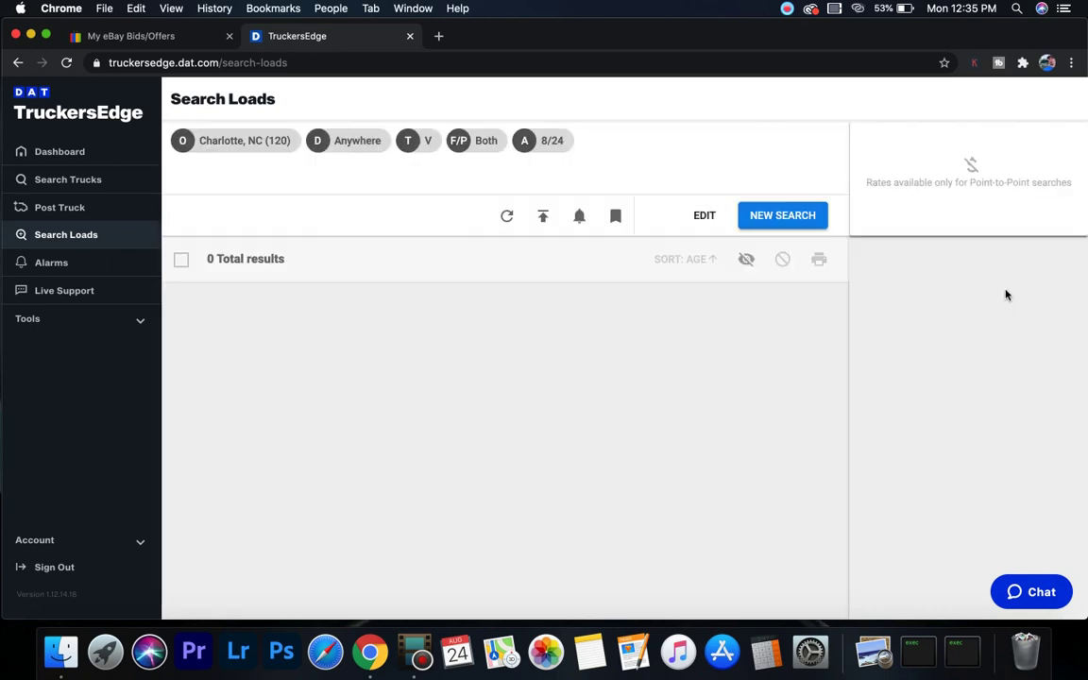
{"action": "left_click", "coordinate": [760, 215]}
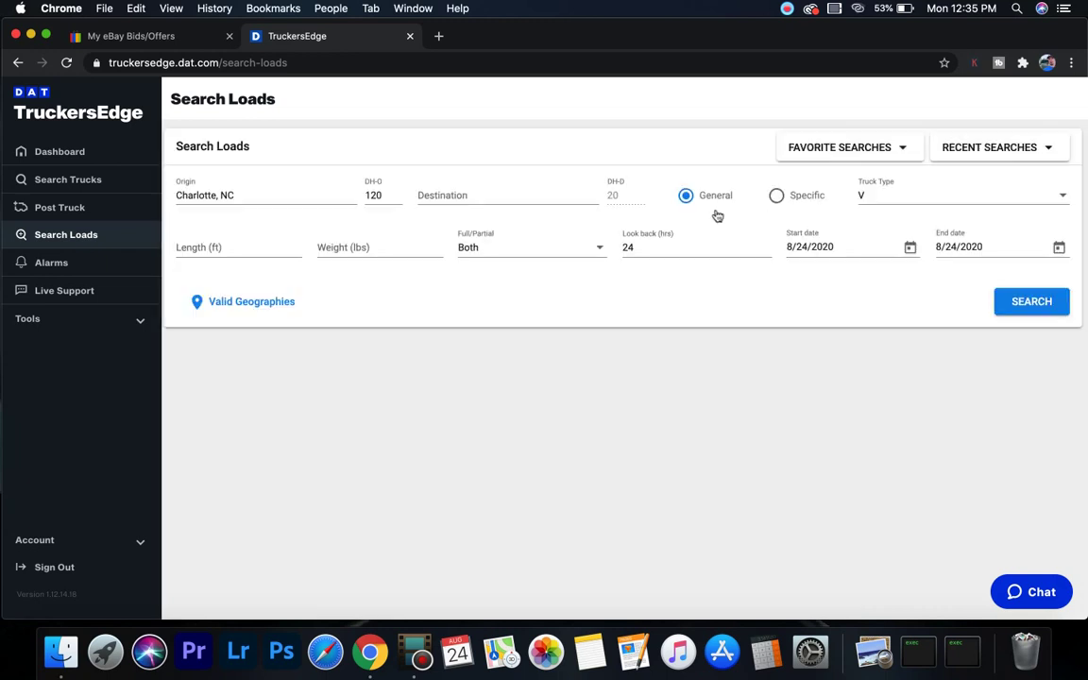
{"action": "left_click", "coordinate": [231, 197]}
{"action": "key", "text": "Return"}
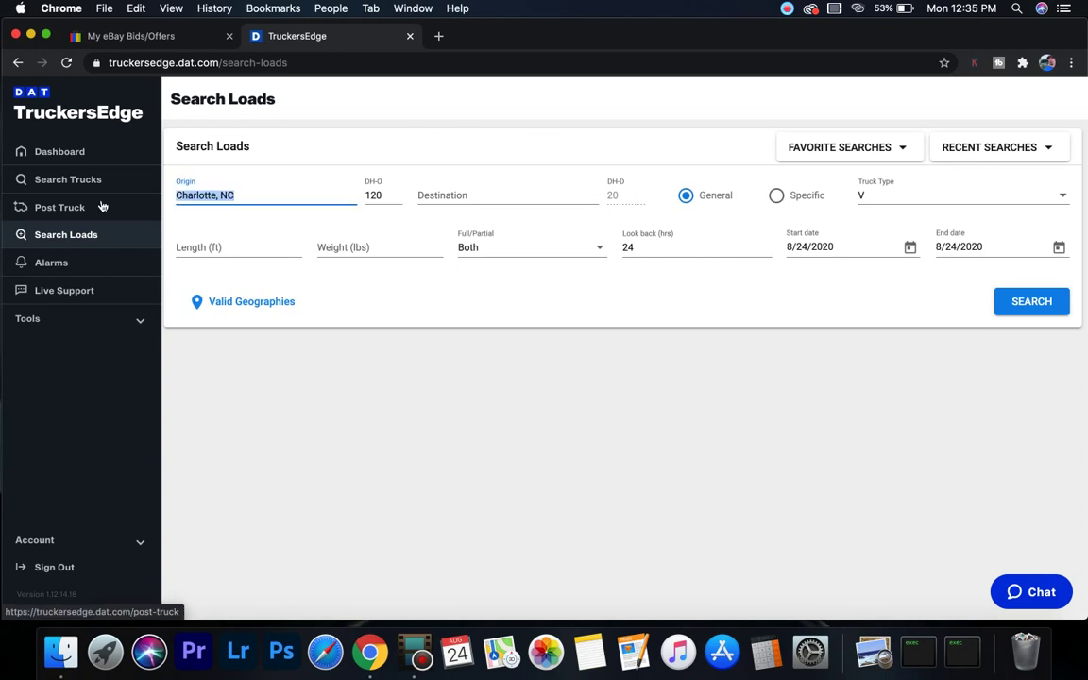
- Search loads from New York, NY, noting 1876 total results
{"action": "key", "text": "BackSpace"}
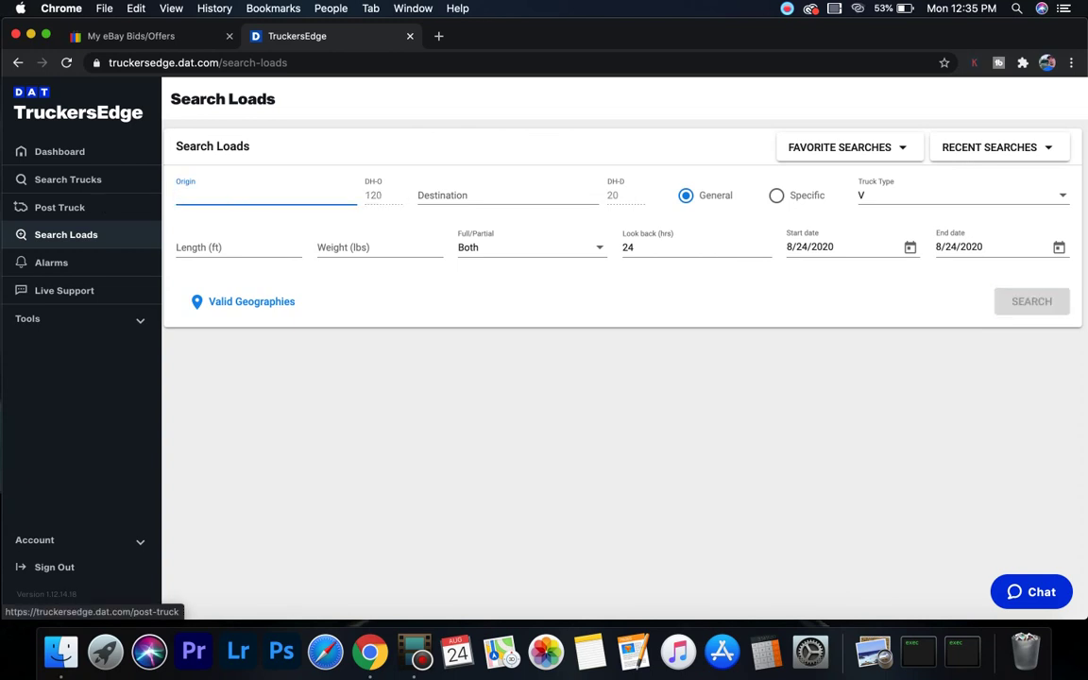
{"action": "type", "text": "new york"}
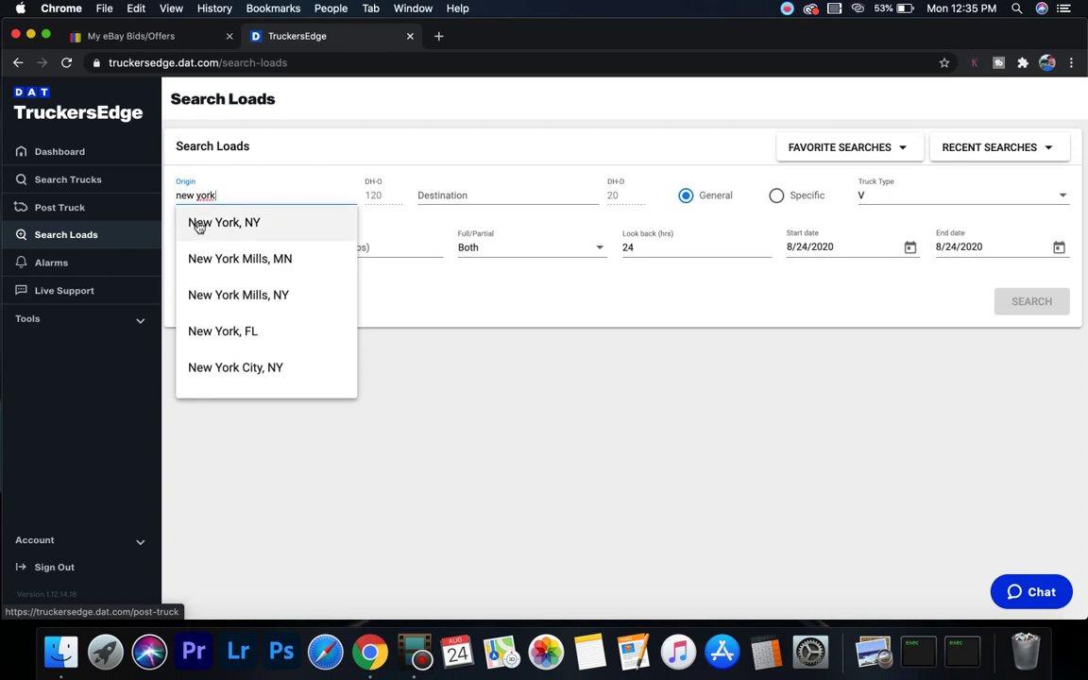
{"action": "left_click", "coordinate": [200, 223]}
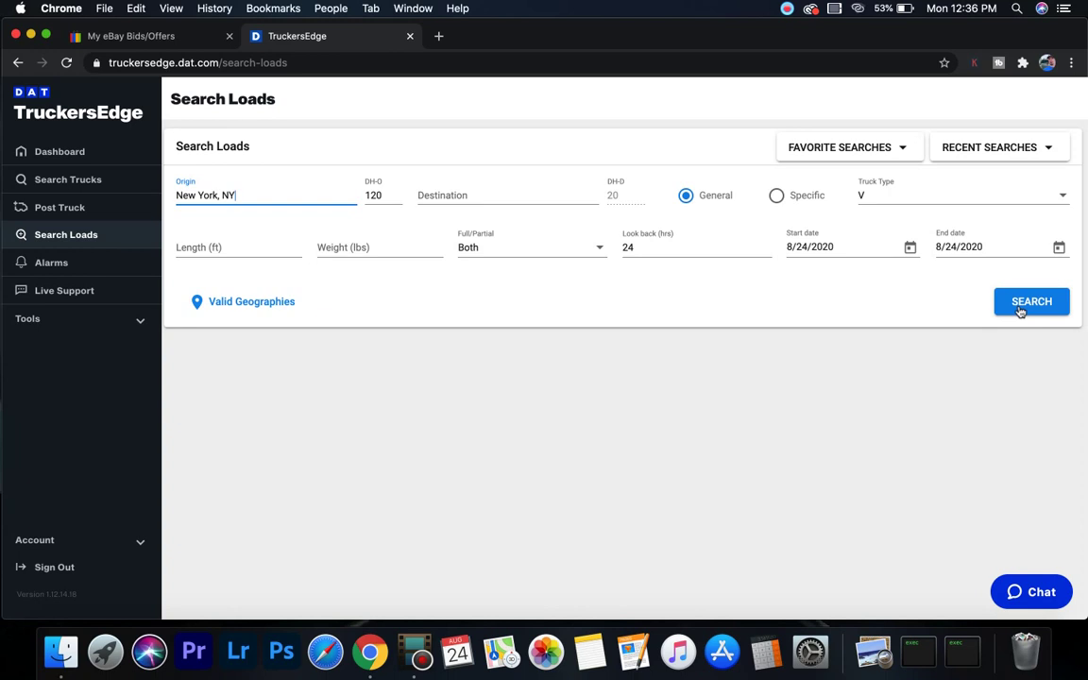
{"action": "left_click", "coordinate": [1021, 312]}
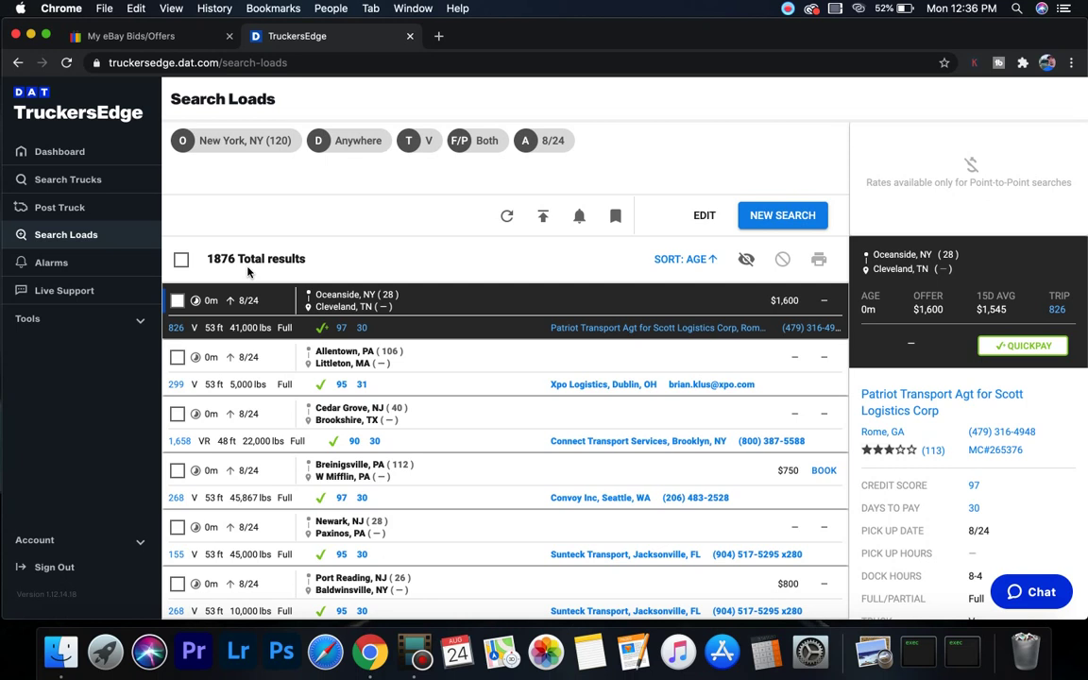
{"action": "left_click_drag", "start_coordinate": [189, 237], "coordinate": [262, 264]}
{"action": "left_click", "coordinate": [705, 210]}
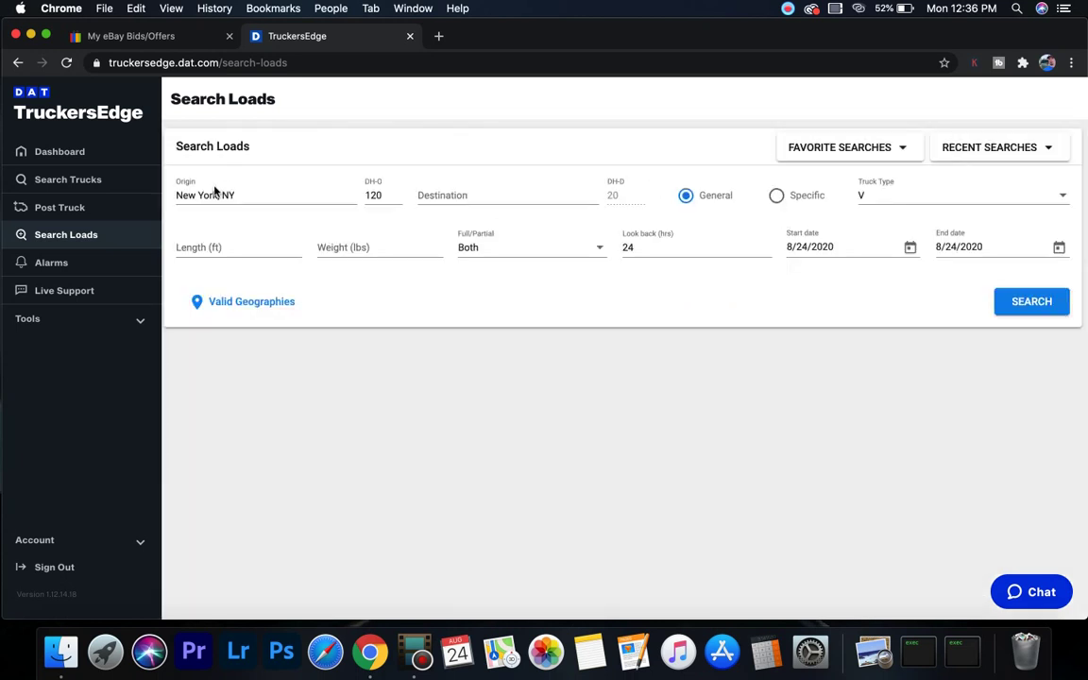
- Search van loads from Pittsburgh, PA and scroll its 1077 results
{"action": "left_click", "coordinate": [241, 194]}
{"action": "key", "text": "BackSpace"}
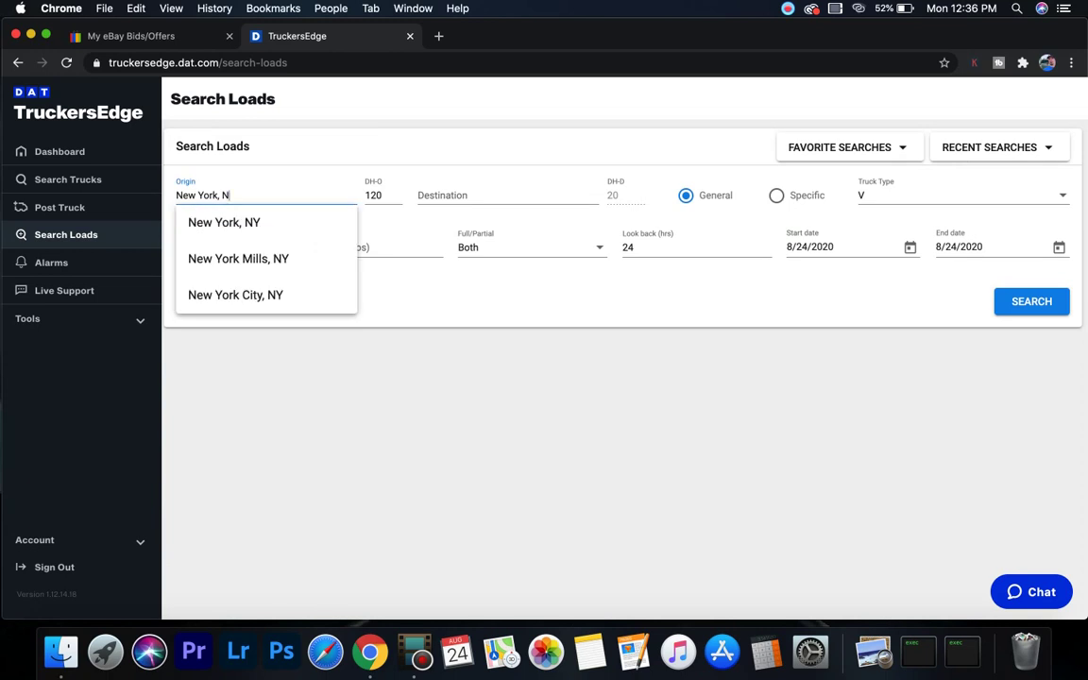
{"action": "key", "text": "BackSpace"}
{"action": "key", "text": "BackSpace"}
{"action": "key", "text": "BackSpace"}
{"action": "key", "text": "BackSpace"}
{"action": "key", "text": "BackSpace"}
{"action": "key", "text": "BackSpace"}
{"action": "key", "text": "BackSpace"}
{"action": "key", "text": "BackSpace"}
{"action": "key", "text": "BackSpace"}
{"action": "key", "text": "BackSpace"}
{"action": "key", "text": "BackSpace"}
{"action": "type", "text": "p"}
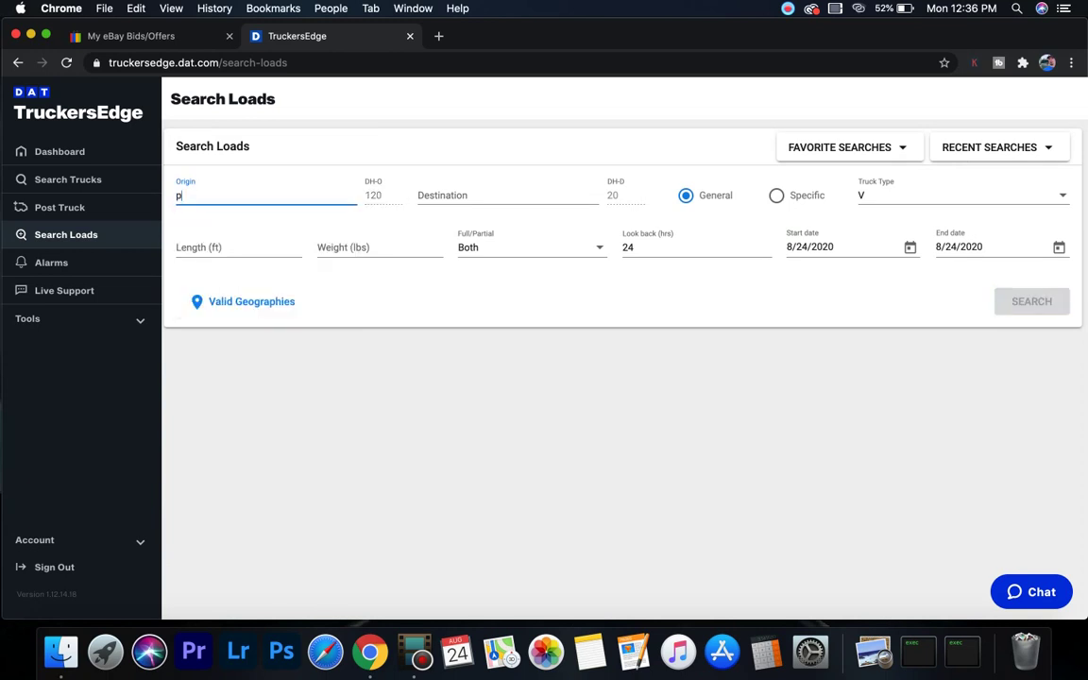
{"action": "type", "text": "ittsburg"}
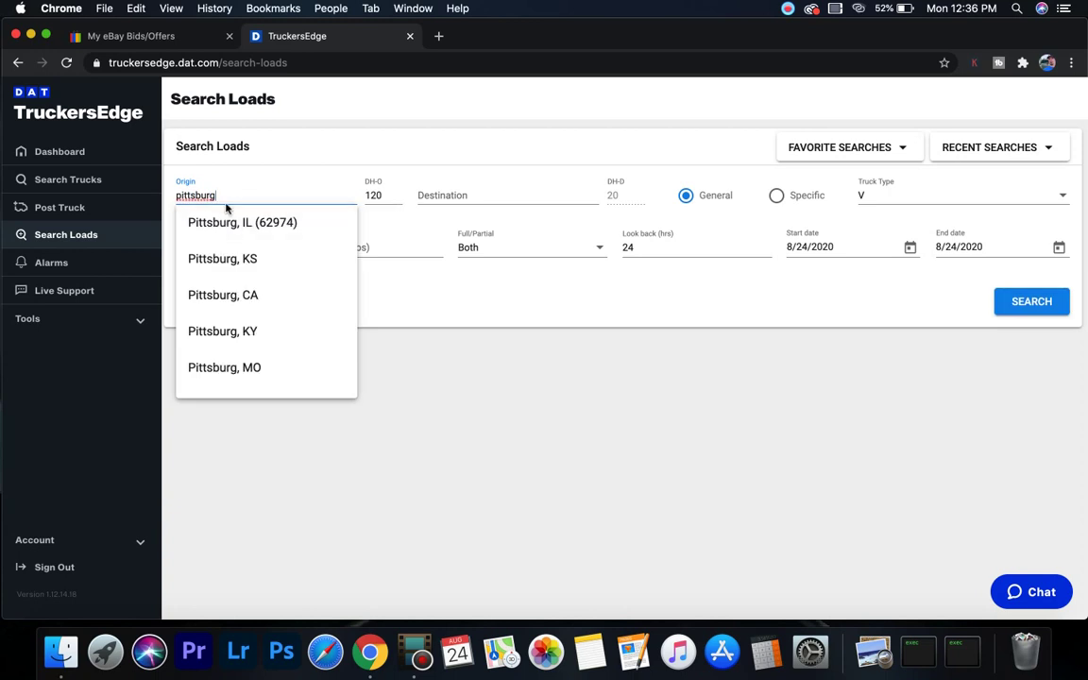
{"action": "type", "text": "h"}
{"action": "left_click", "coordinate": [245, 224]}
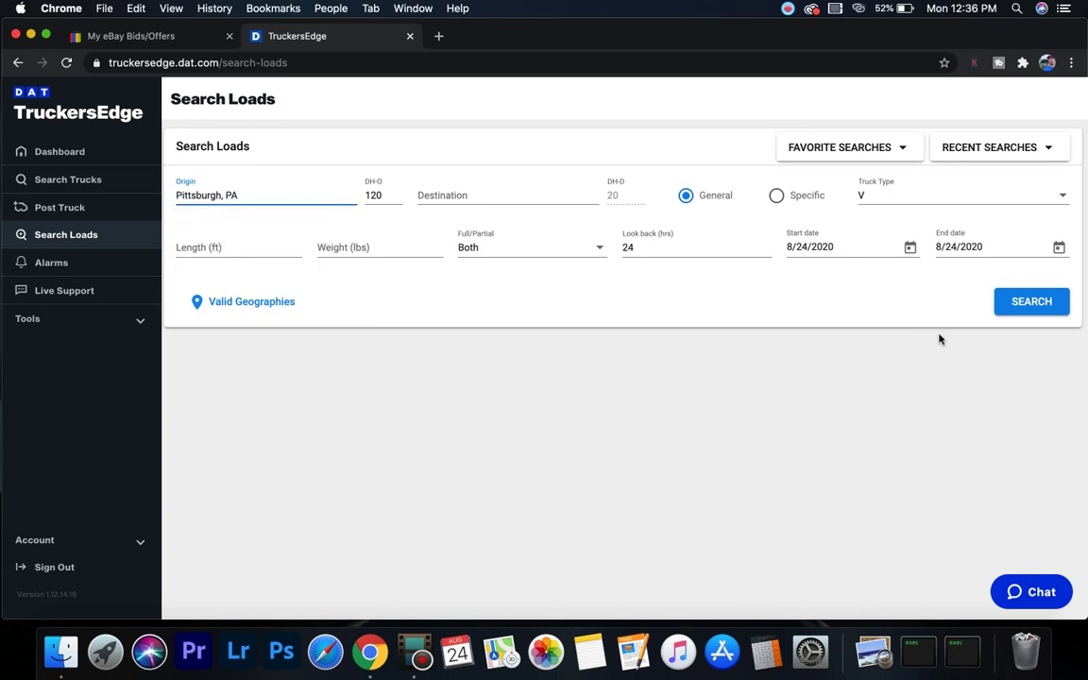
{"action": "left_click", "coordinate": [1015, 304]}
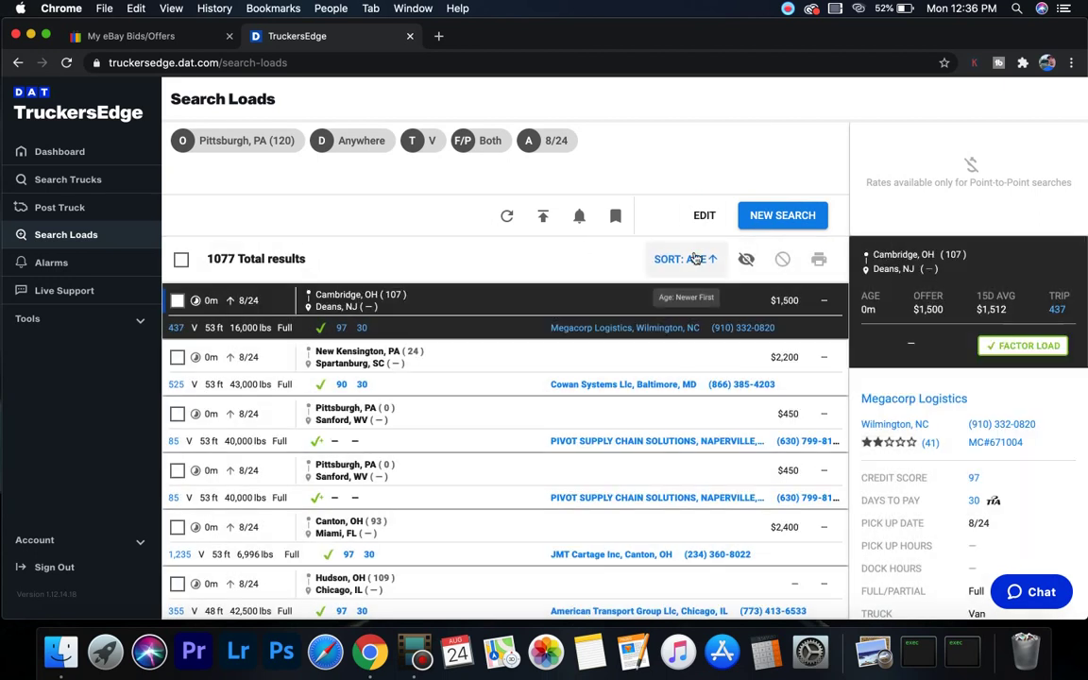
{"action": "scroll", "coordinate": [516, 361], "scroll_direction": "down", "scroll_amount": 5}
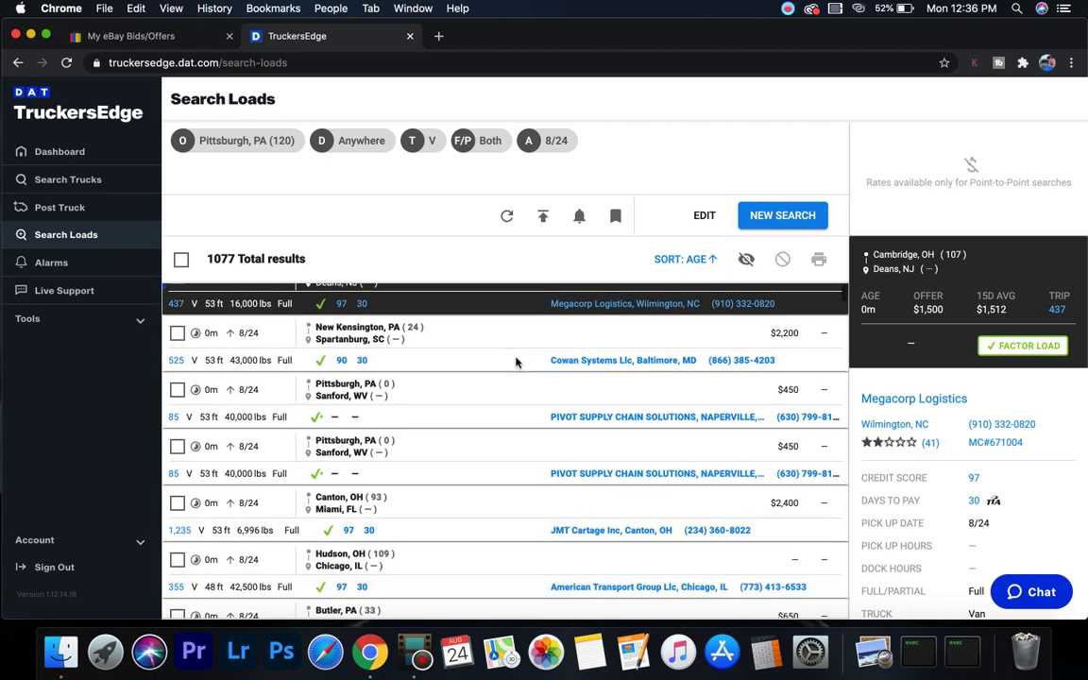
{"action": "scroll", "coordinate": [516, 362], "scroll_direction": "down", "scroll_amount": 10}
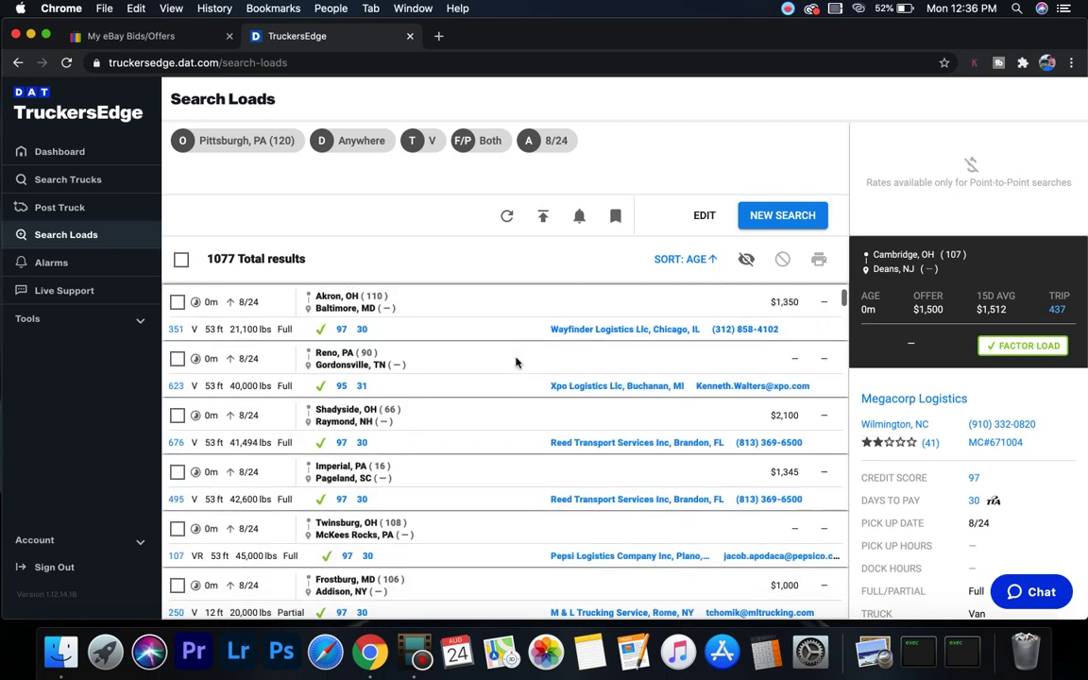
- Run a new load search with origin Columbus, OH and highlight its 2007 total results
{"action": "left_click", "coordinate": [784, 215]}
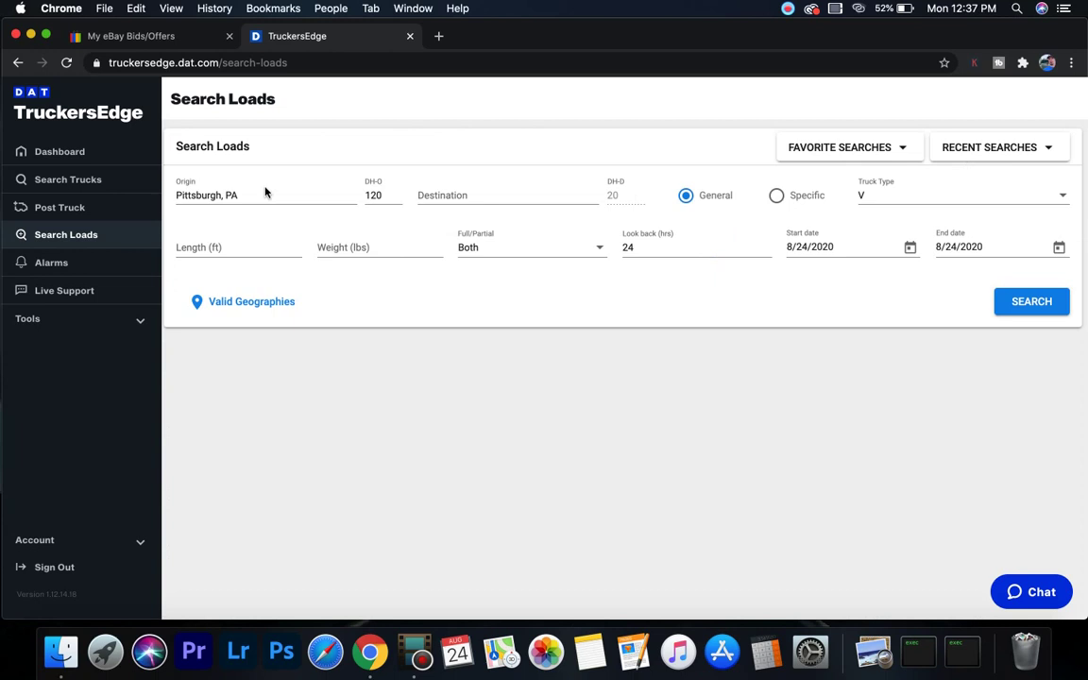
{"action": "left_click_drag", "start_coordinate": [255, 196], "coordinate": [120, 202]}
{"action": "key", "text": "BackSpace"}
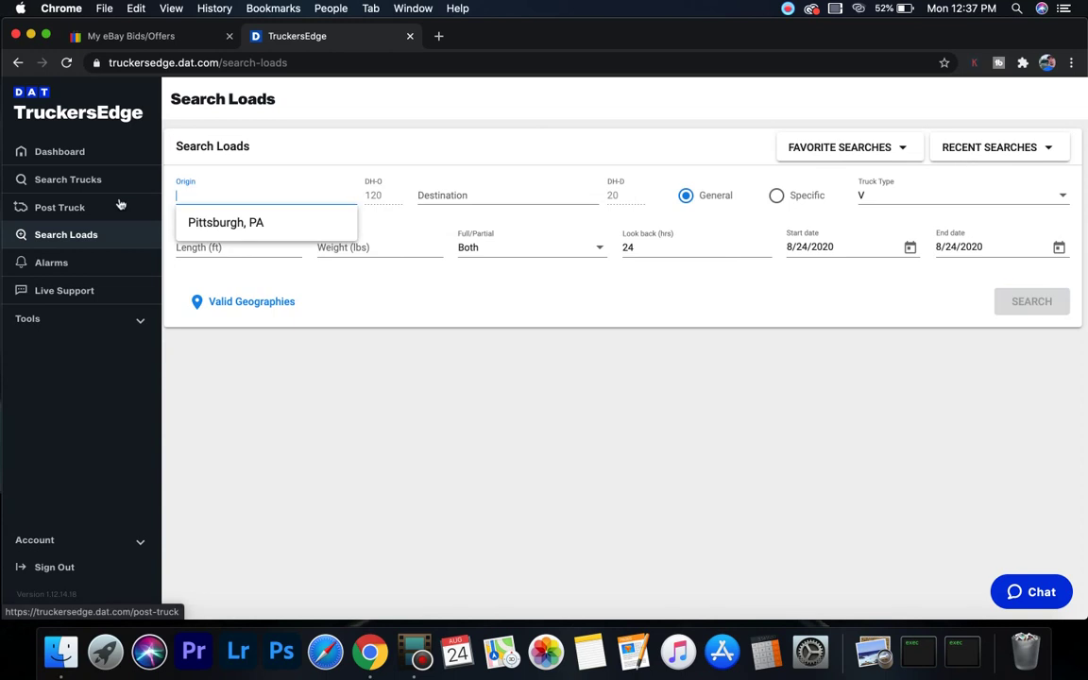
{"action": "type", "text": "columu"}
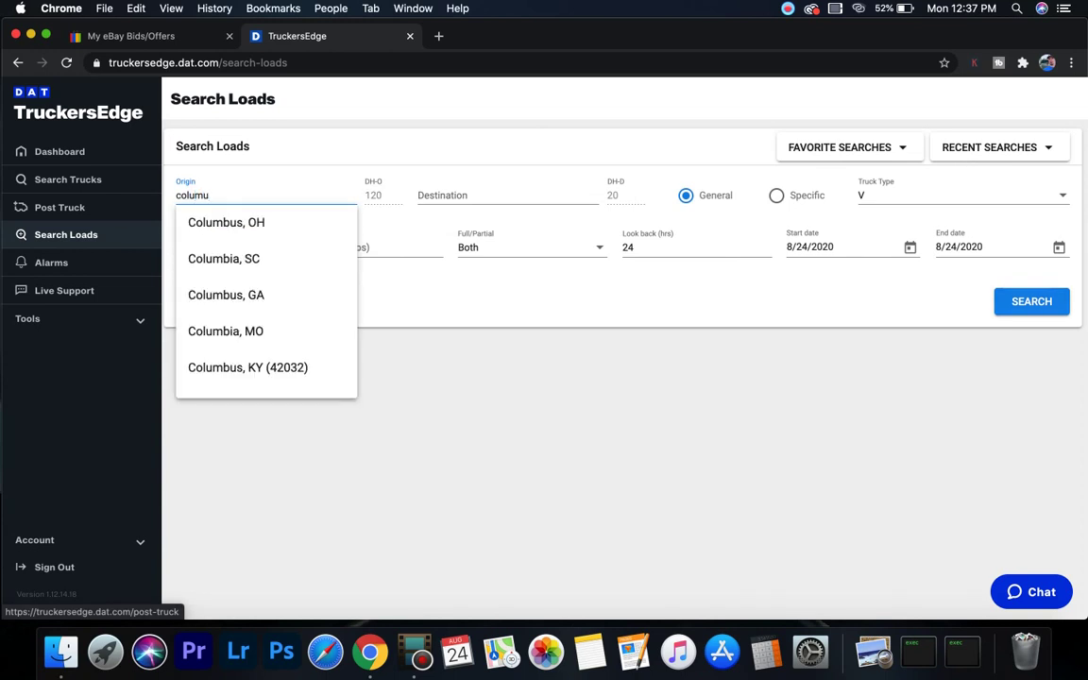
{"action": "key", "text": "BackSpace"}
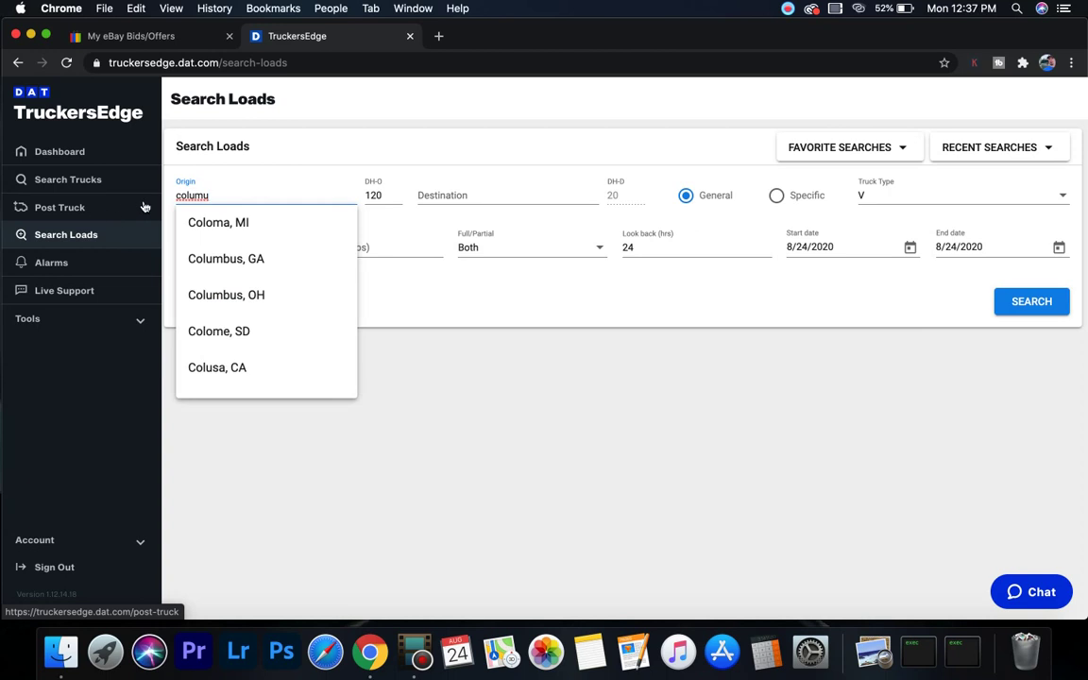
{"action": "type", "text": "bus"}
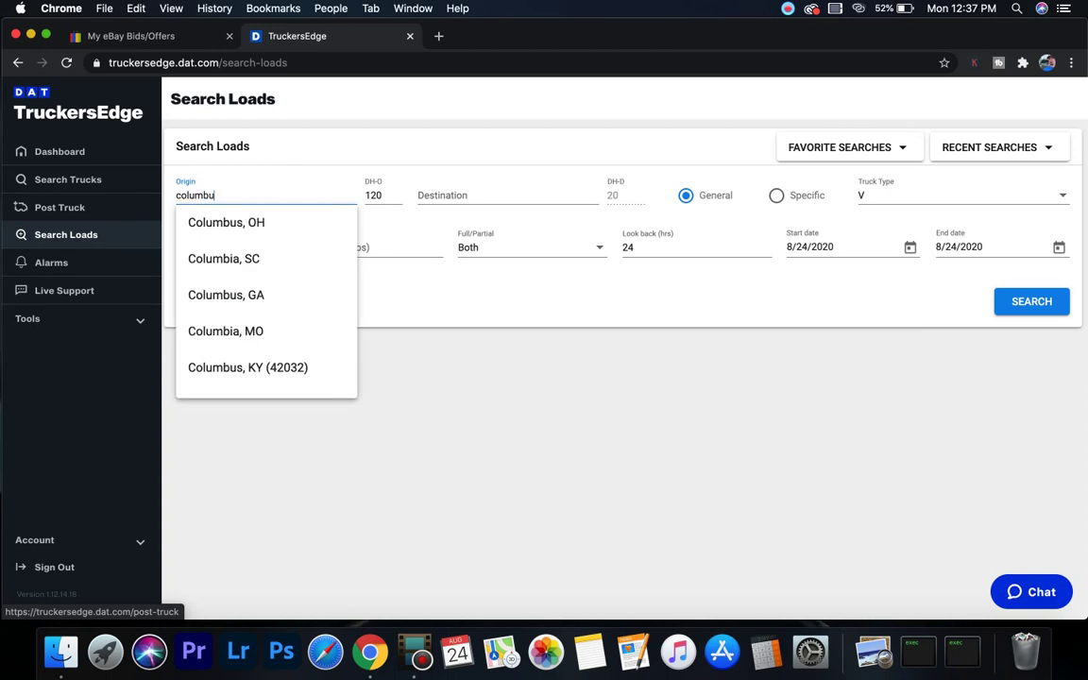
{"action": "left_click", "coordinate": [216, 222]}
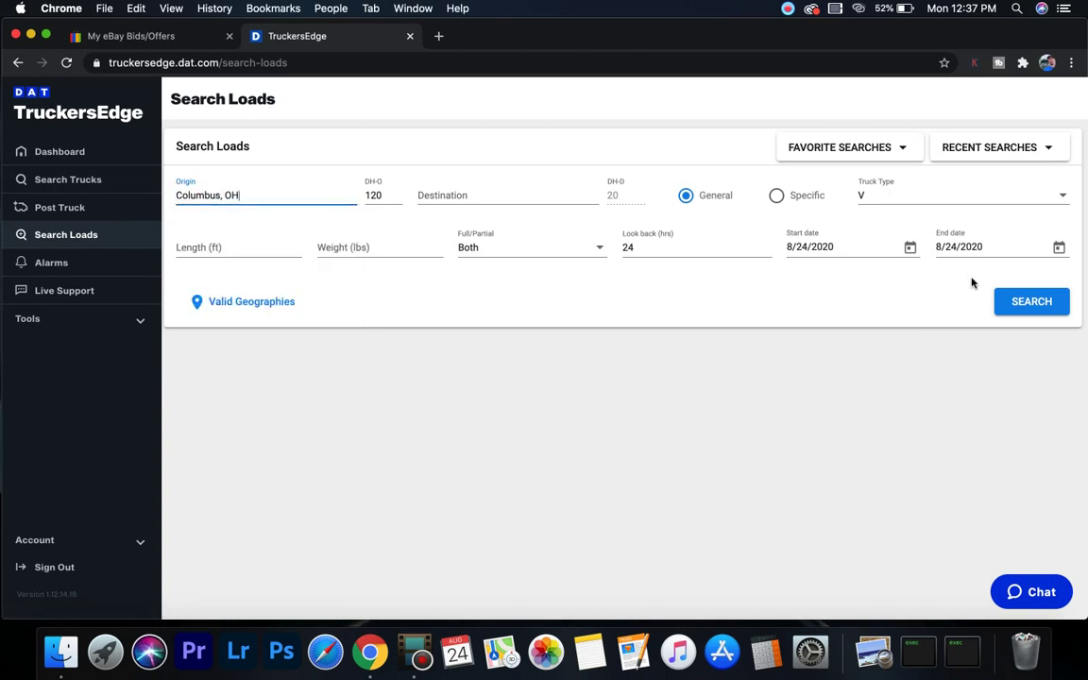
{"action": "left_click", "coordinate": [1032, 301]}
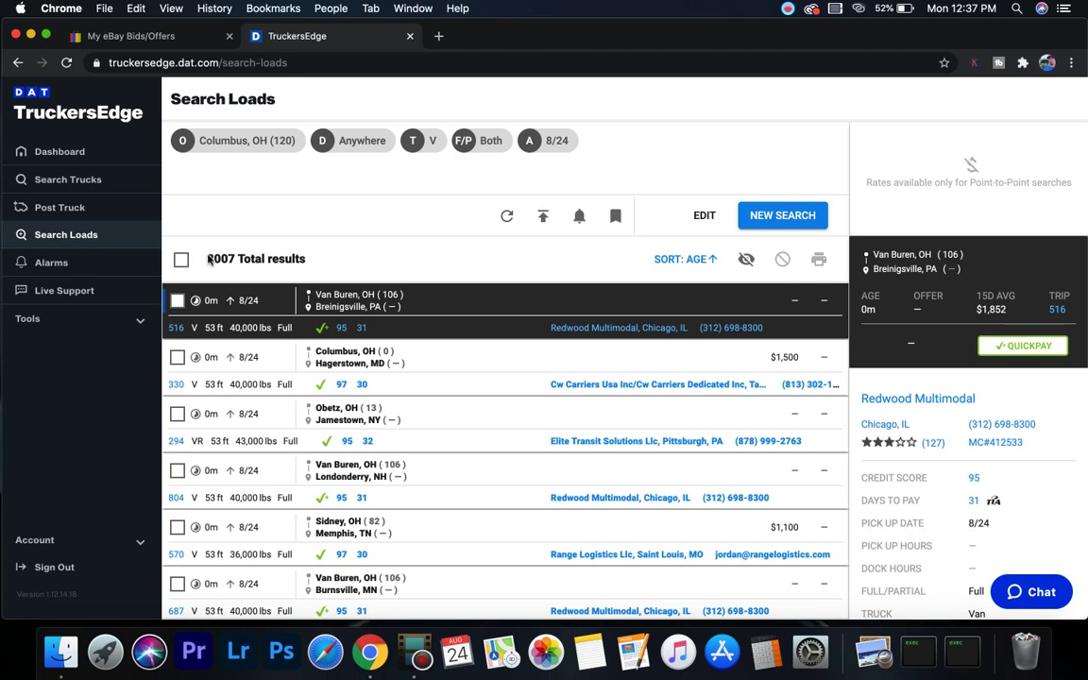
{"action": "left_click_drag", "start_coordinate": [243, 260], "coordinate": [198, 236]}
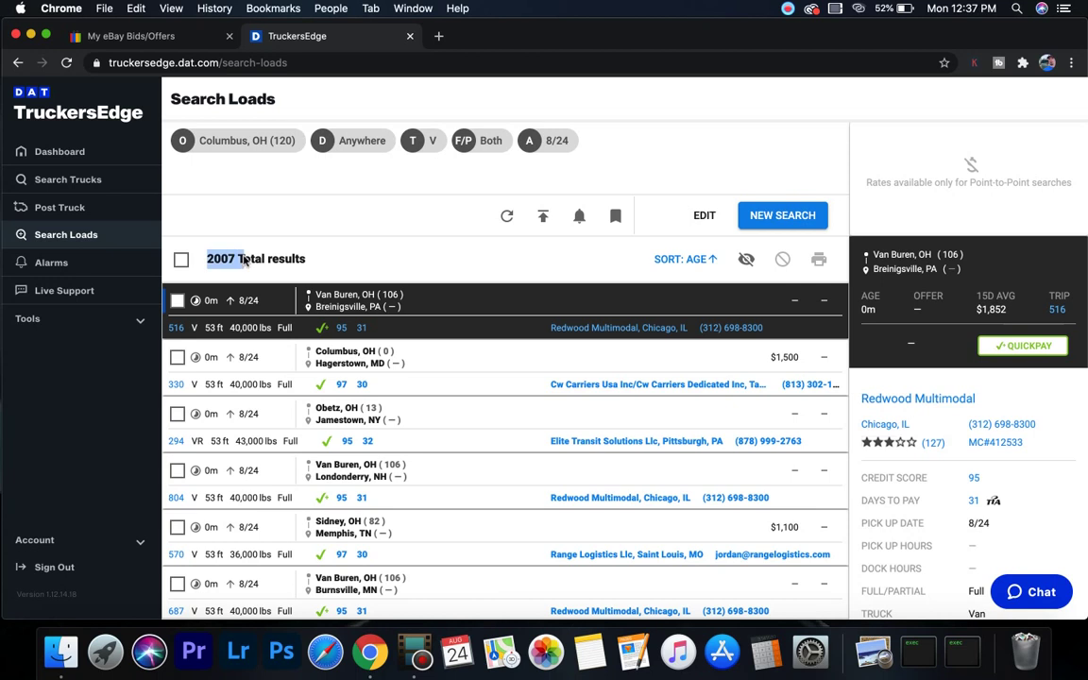
- Run a new load search with origin Indianapolis, IN
{"action": "left_click", "coordinate": [776, 217]}
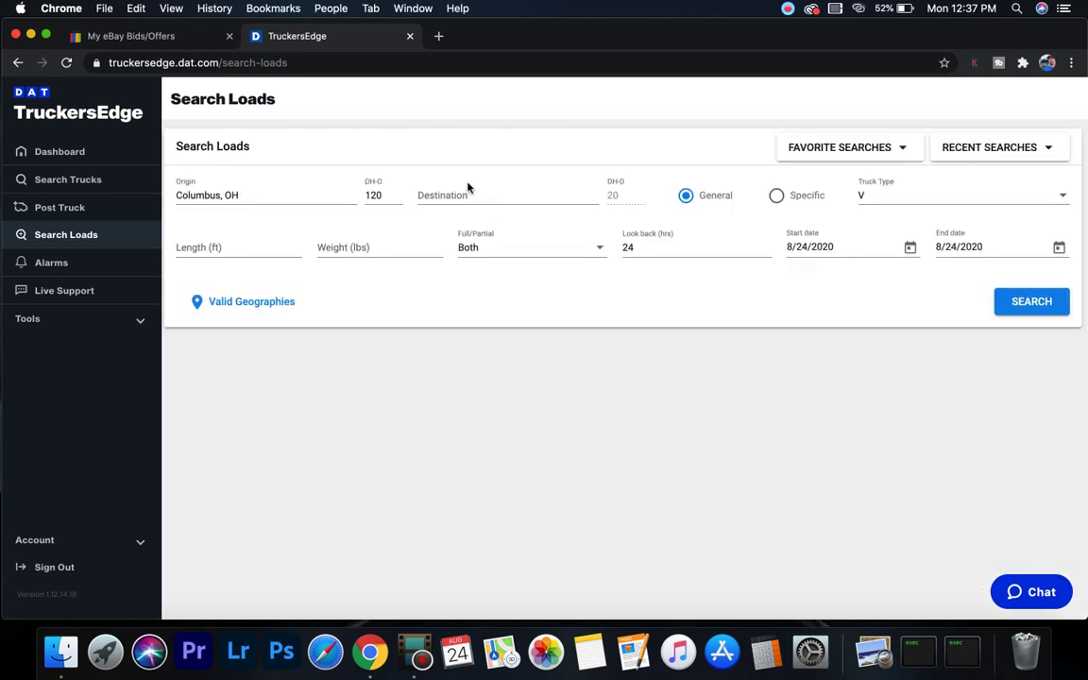
{"action": "left_click_drag", "start_coordinate": [247, 192], "coordinate": [140, 197]}
{"action": "type", "text": "indian"}
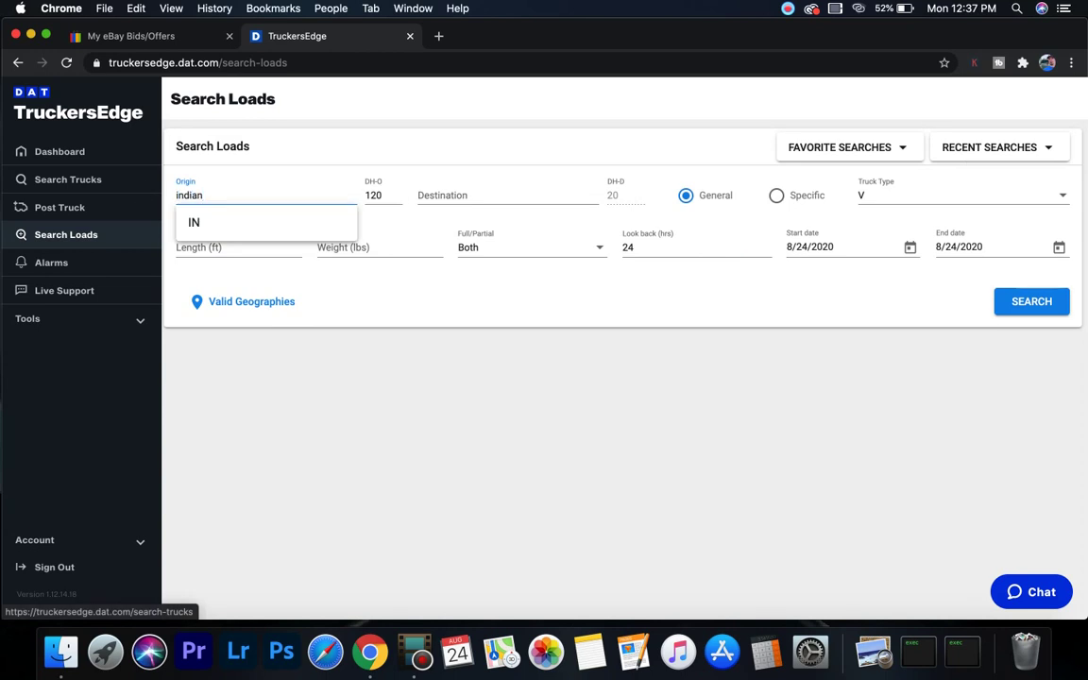
{"action": "left_click", "coordinate": [260, 261]}
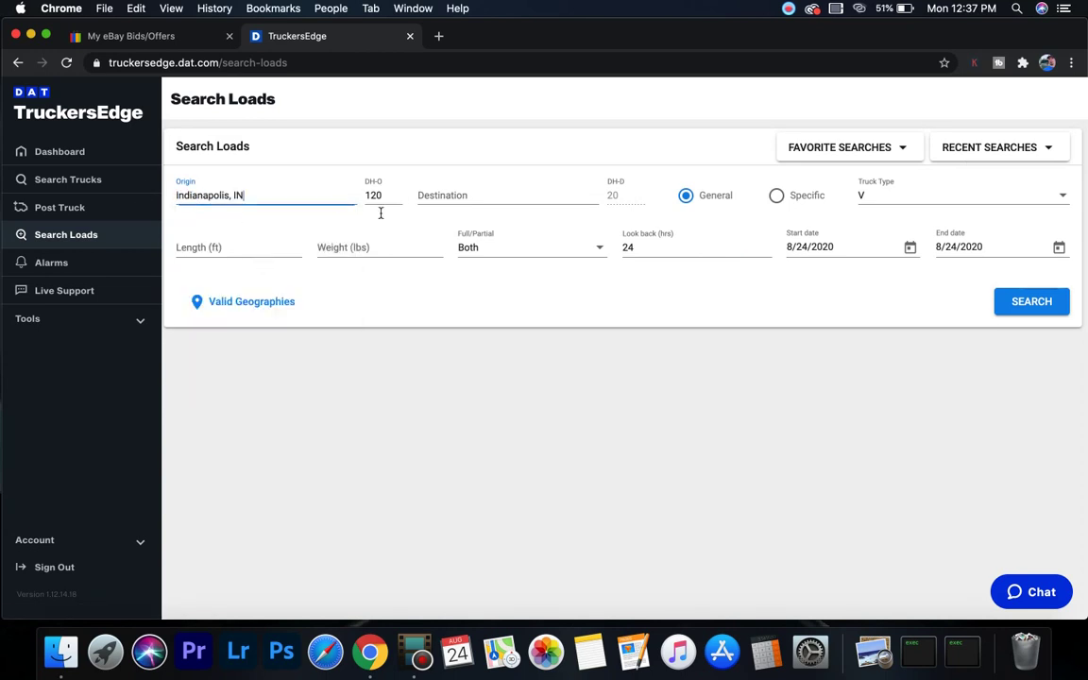
{"action": "left_click", "coordinate": [1022, 300]}
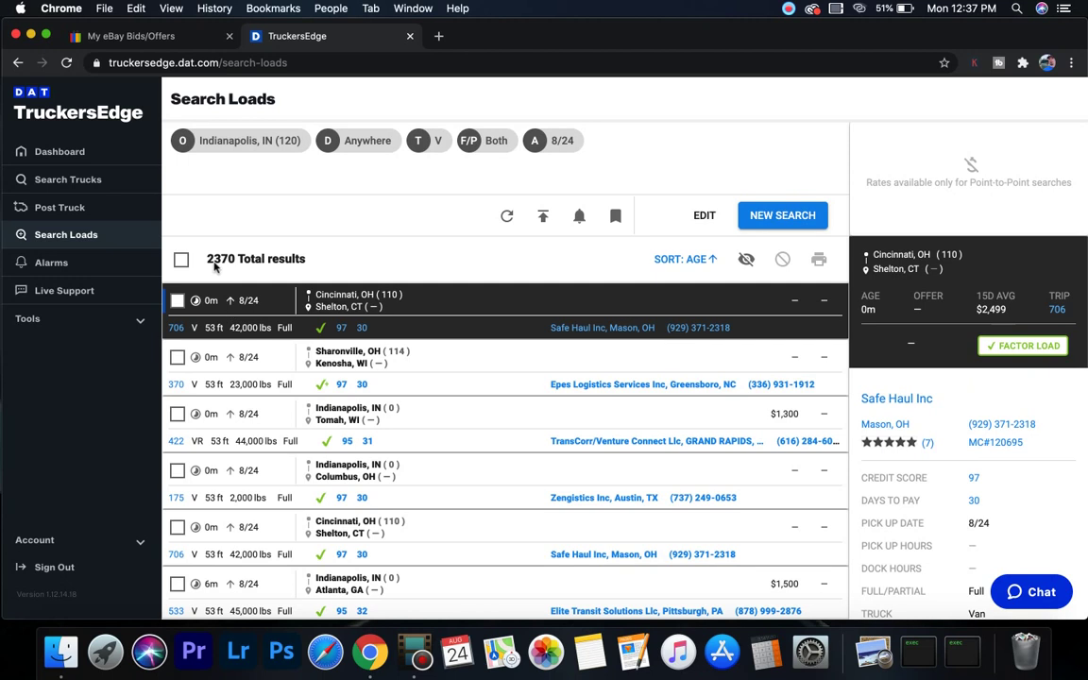
- Sort results by Offer Rate, highest first, and open the $3,900 Seymour–Stockton, CA load details
{"action": "left_click", "coordinate": [688, 259]}
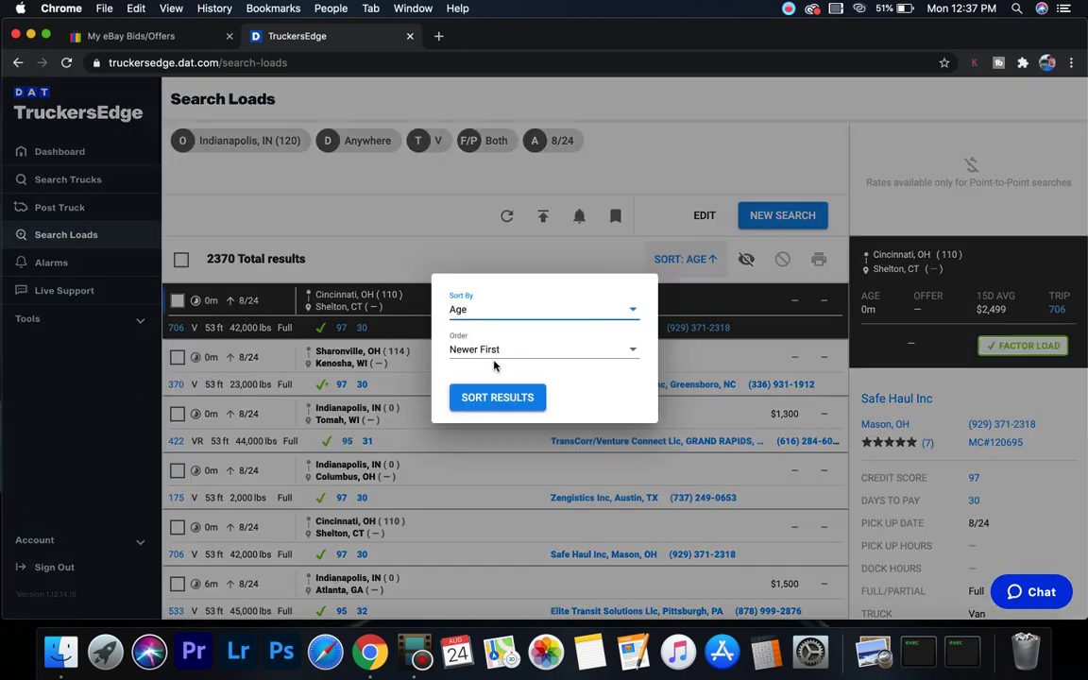
{"action": "left_click", "coordinate": [481, 313]}
{"action": "scroll", "coordinate": [524, 408], "scroll_direction": "down", "scroll_amount": 5}
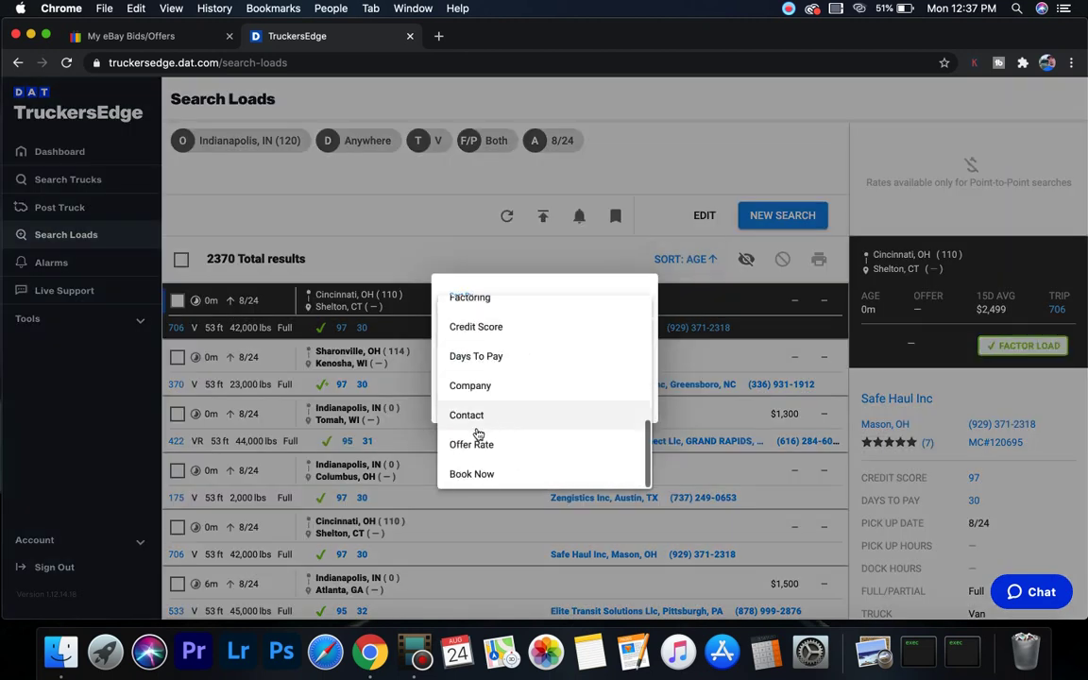
{"action": "left_click", "coordinate": [467, 445]}
{"action": "left_click", "coordinate": [490, 398]}
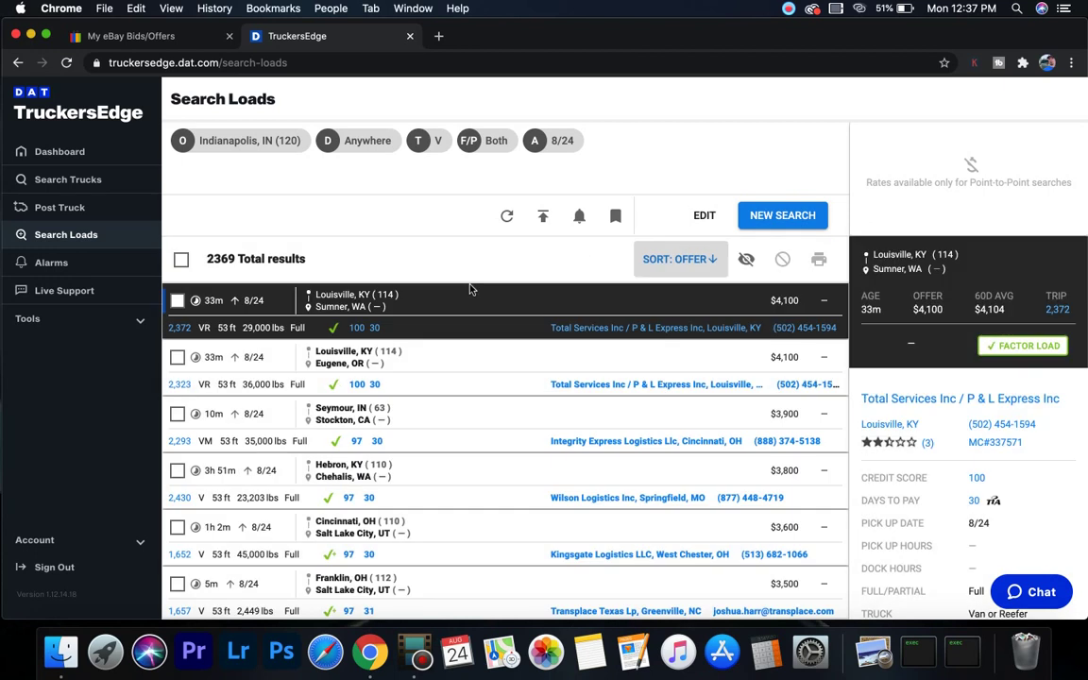
{"action": "scroll", "coordinate": [470, 379], "scroll_direction": "down", "scroll_amount": 2}
{"action": "left_click", "coordinate": [454, 380]}
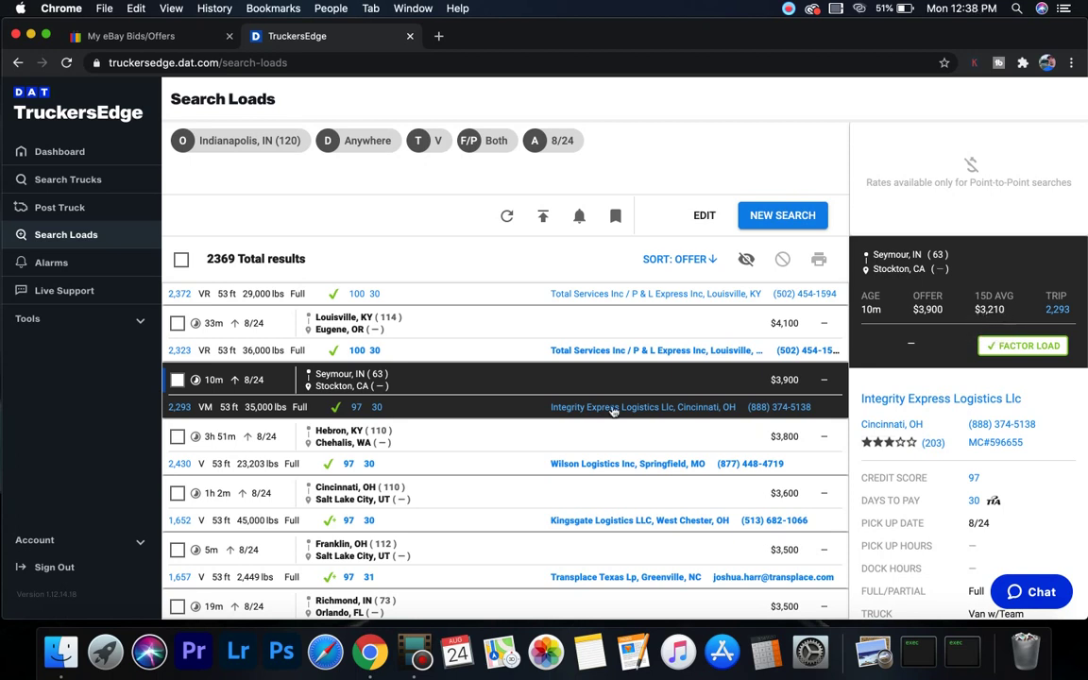
- Open details for the $3,500 Richmond, IN to Orlando, FL load in the sorted list
{"action": "scroll", "coordinate": [567, 410], "scroll_direction": "down", "scroll_amount": 5}
{"action": "scroll", "coordinate": [501, 410], "scroll_direction": "down", "scroll_amount": 1}
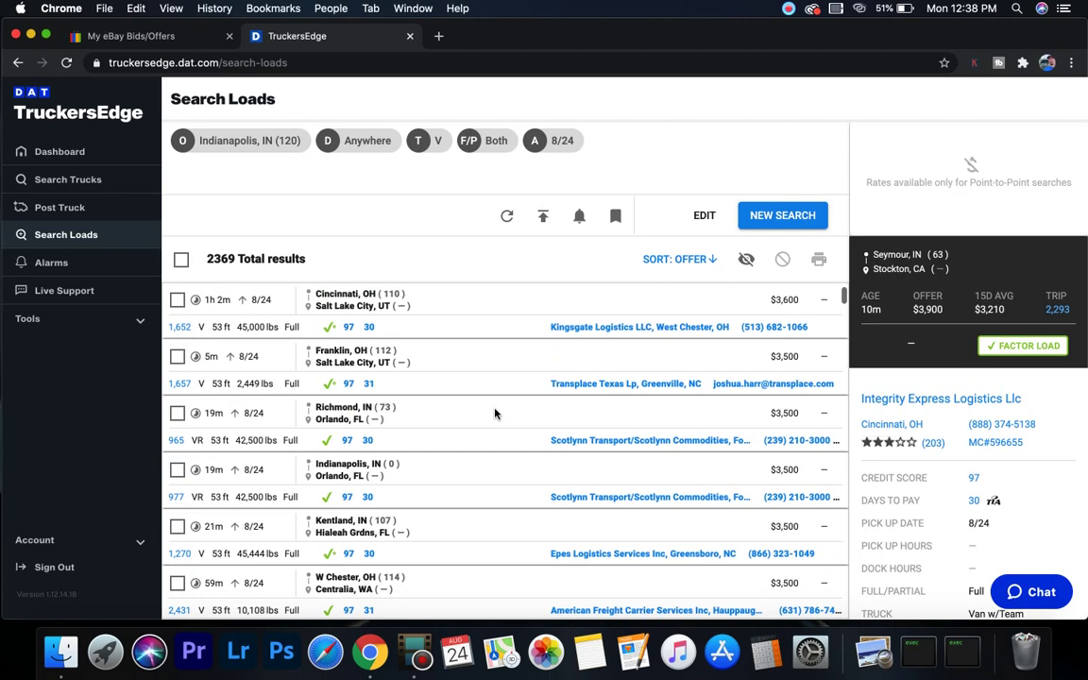
{"action": "triple_click", "coordinate": [490, 418]}
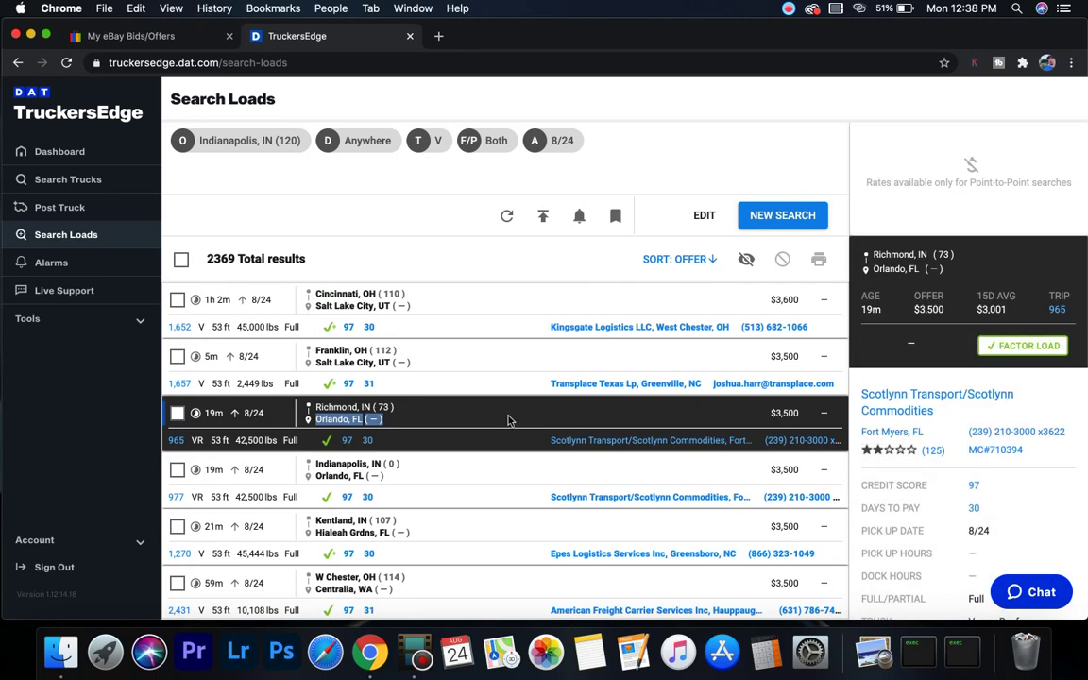
{"action": "left_click", "coordinate": [509, 418]}
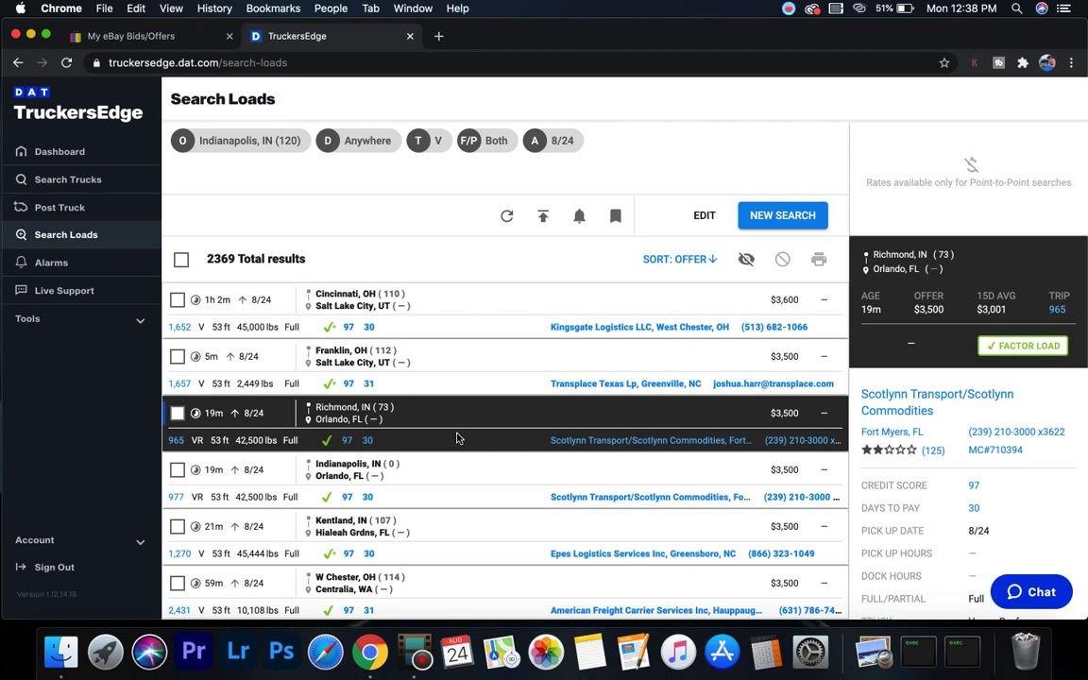
{"action": "scroll", "coordinate": [457, 438], "scroll_direction": "down", "scroll_amount": 4}
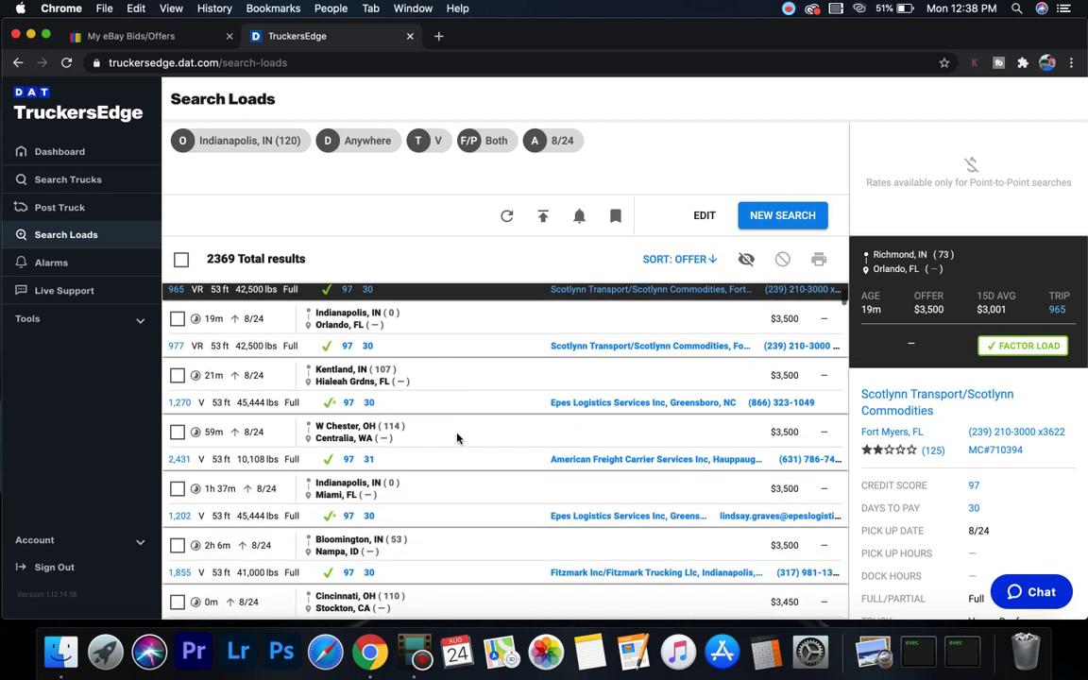
- Show details for the $3,500 Indianapolis, IN to Miami, FL load (1,202 miles)
{"action": "left_click", "coordinate": [453, 492]}
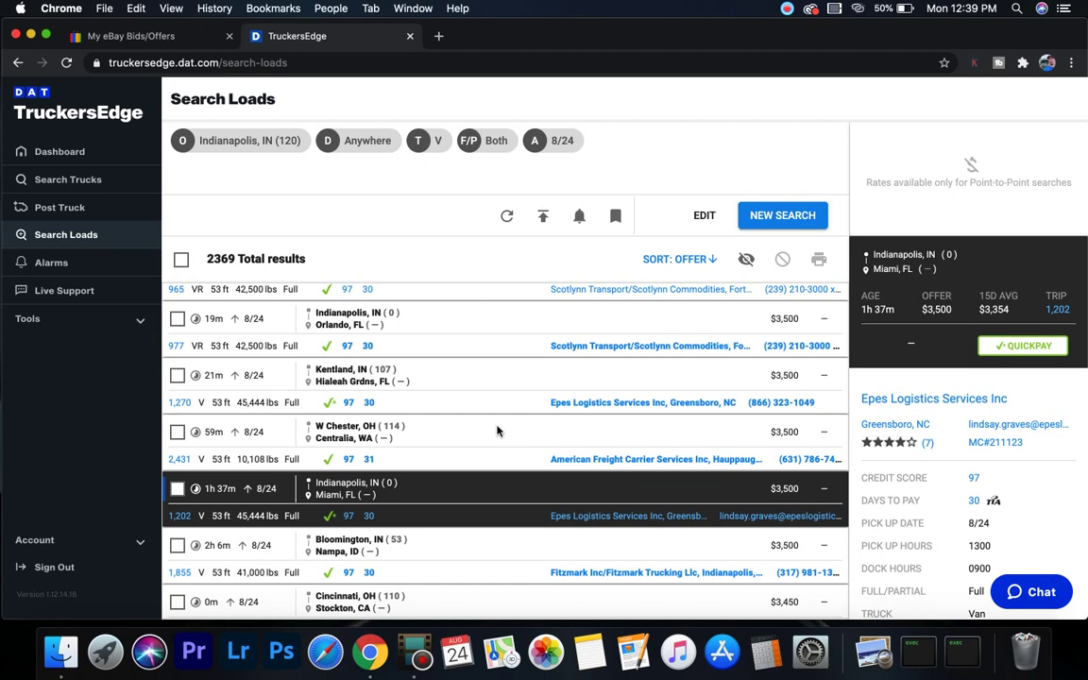
{"action": "scroll", "coordinate": [498, 431], "scroll_direction": "down", "scroll_amount": 3}
{"action": "scroll", "coordinate": [498, 430], "scroll_direction": "down", "scroll_amount": 3}
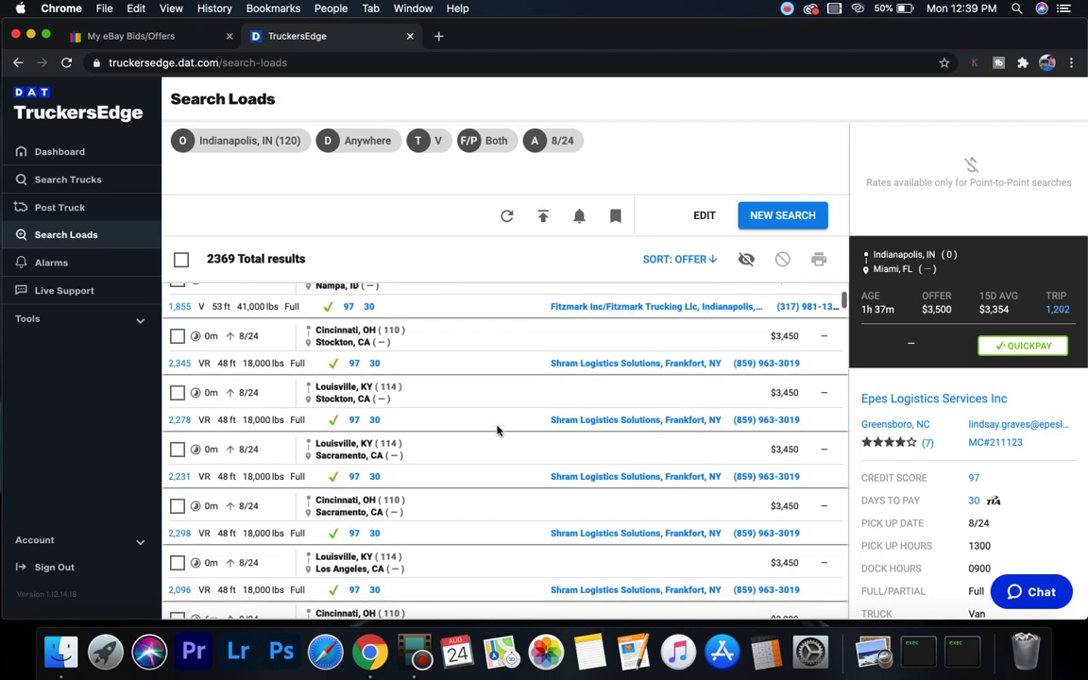
- Run a new load search with origin Memphis, TN and highlight its 1336 total results
{"action": "left_click", "coordinate": [801, 216]}
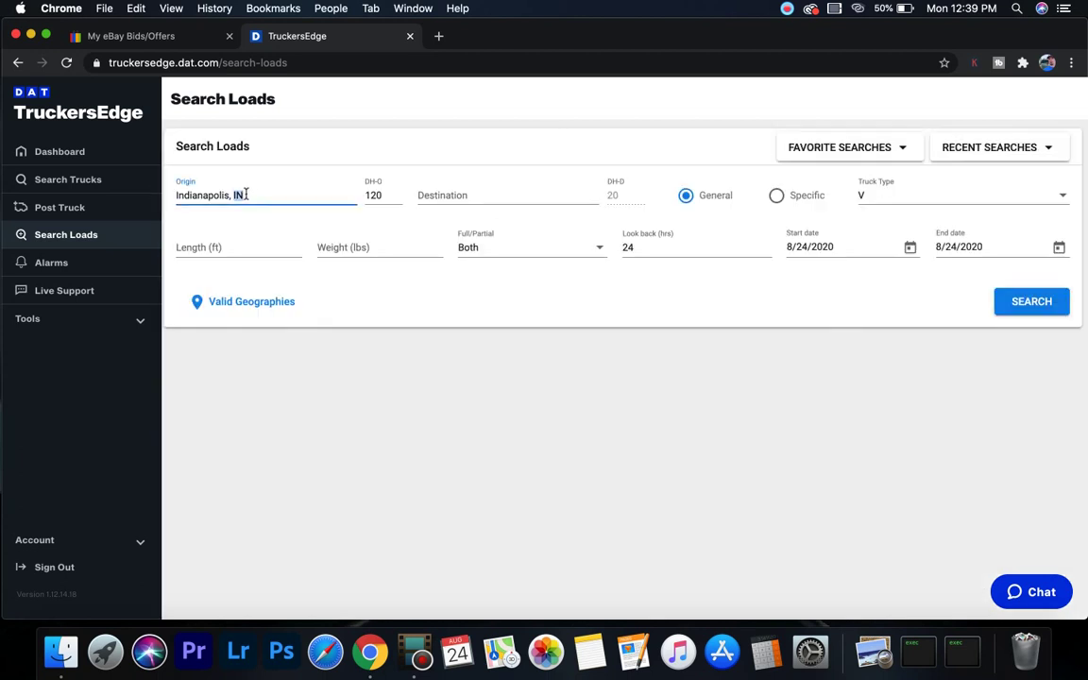
{"action": "left_click_drag", "start_coordinate": [272, 195], "coordinate": [149, 200]}
{"action": "key", "text": "BackSpace"}
{"action": "type", "text": "me"}
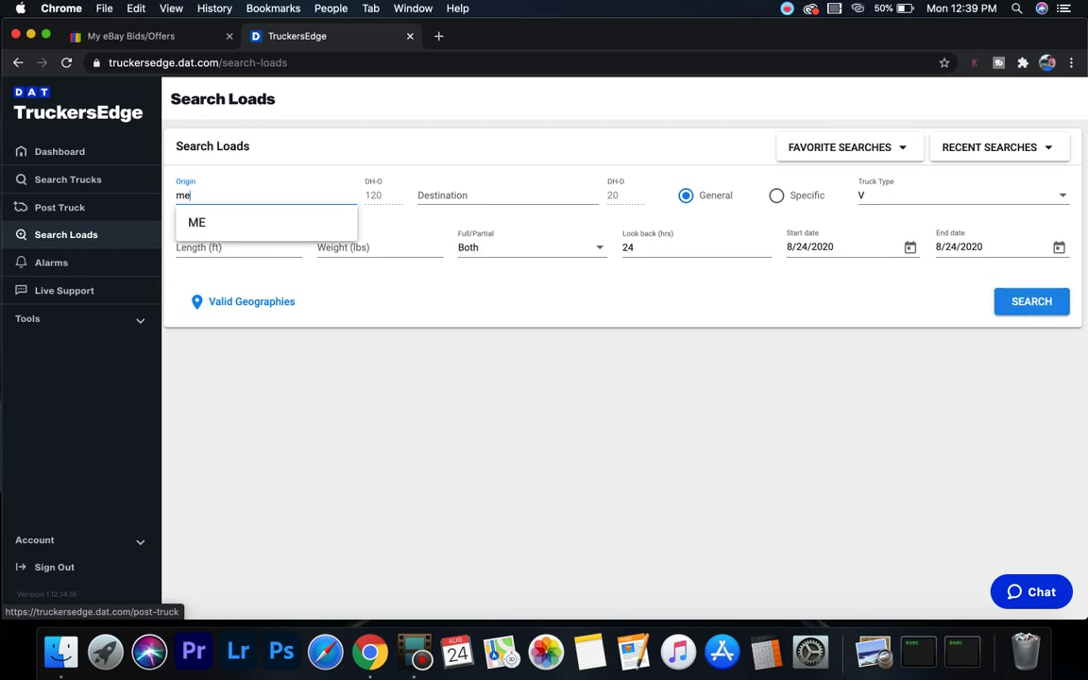
{"action": "type", "text": "mphis"}
{"action": "left_click", "coordinate": [201, 218]}
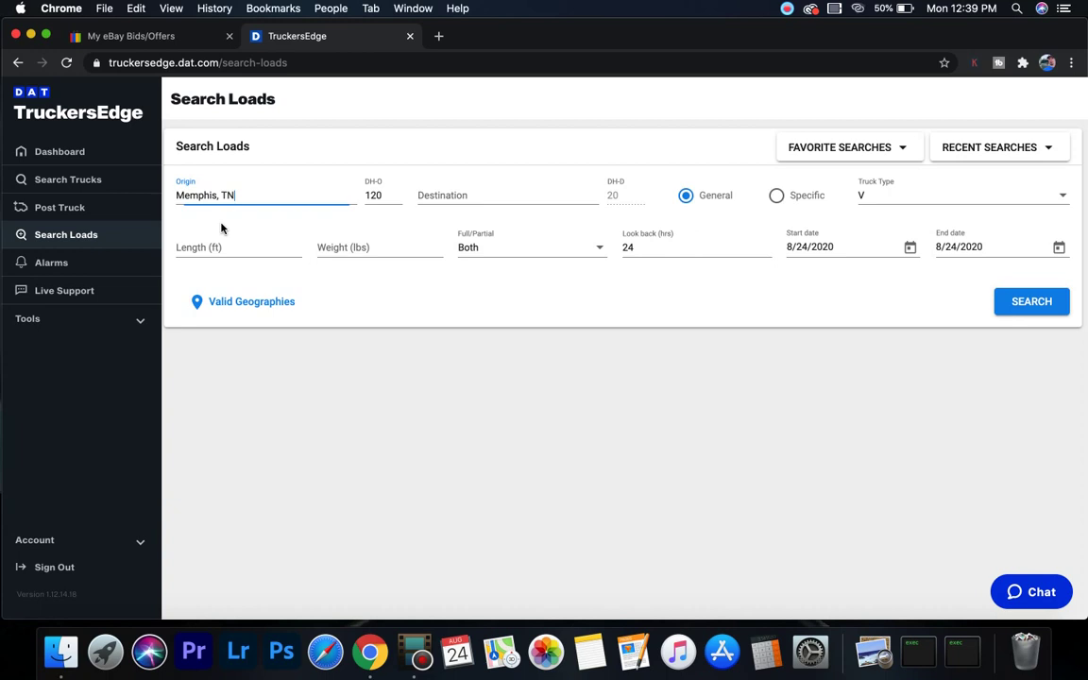
{"action": "left_click", "coordinate": [1031, 302]}
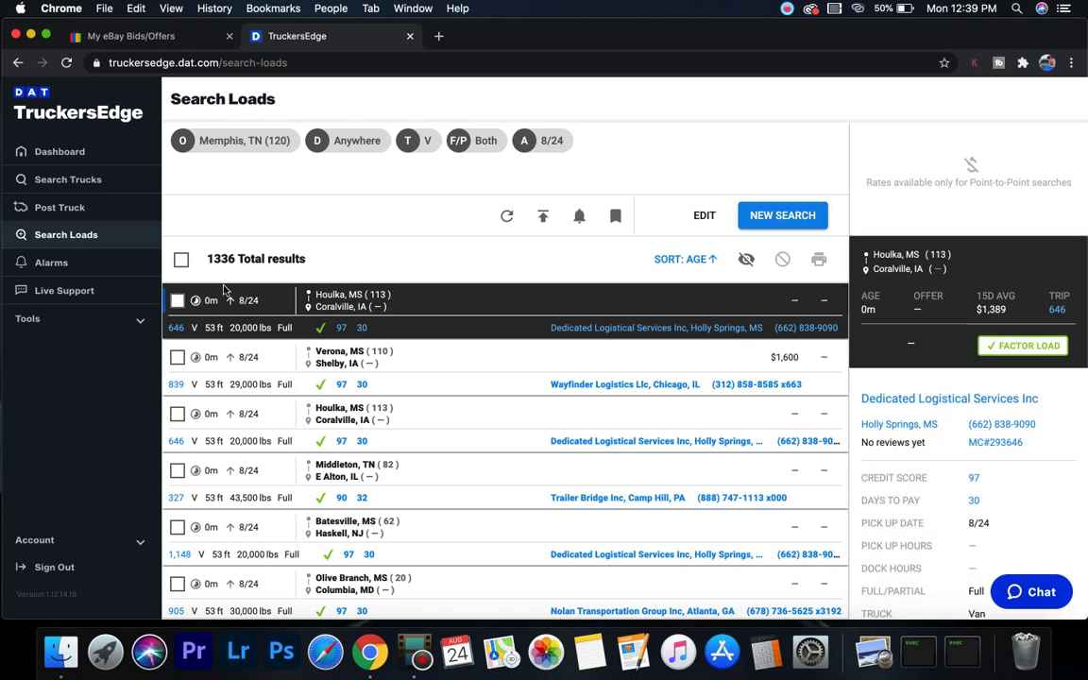
{"action": "double_click", "coordinate": [213, 259]}
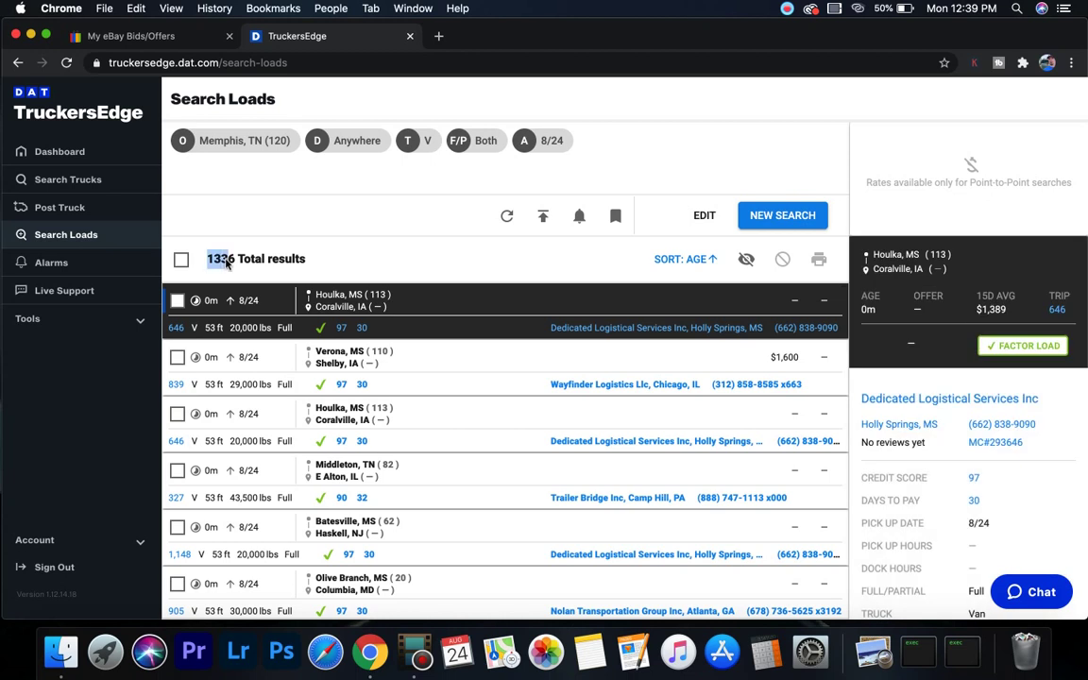
- Sort the Memphis results by Offer Rate, largest first, leaving 1334 results
{"action": "left_click", "coordinate": [688, 259]}
{"action": "left_click", "coordinate": [469, 316]}
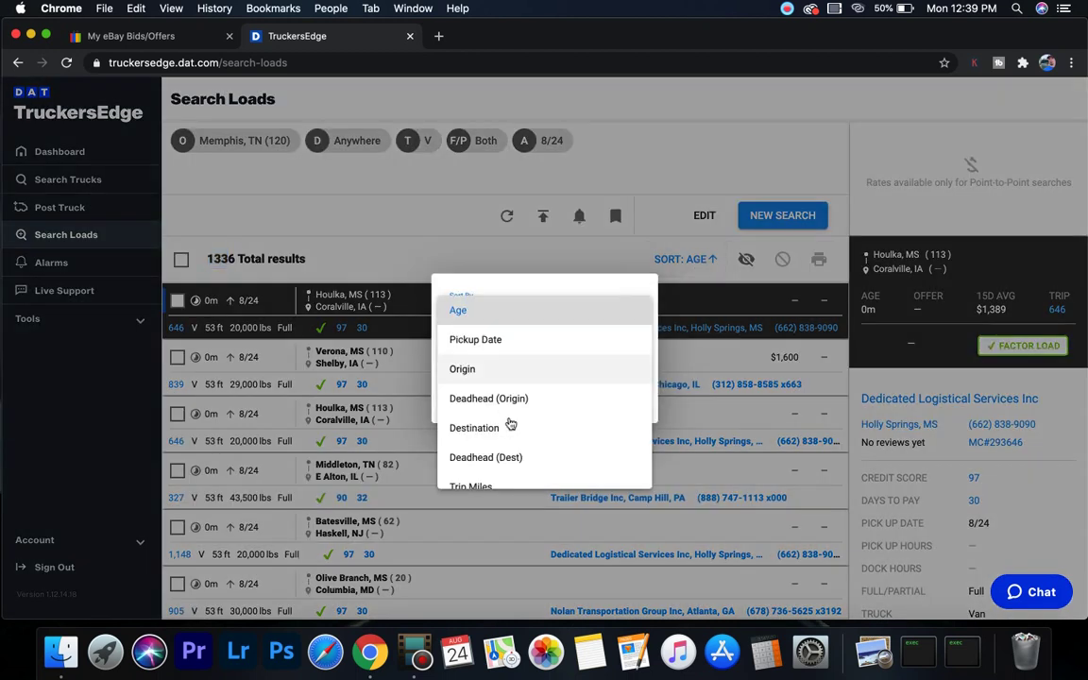
{"action": "scroll", "coordinate": [512, 468], "scroll_direction": "down", "scroll_amount": 5}
{"action": "left_click", "coordinate": [498, 442]}
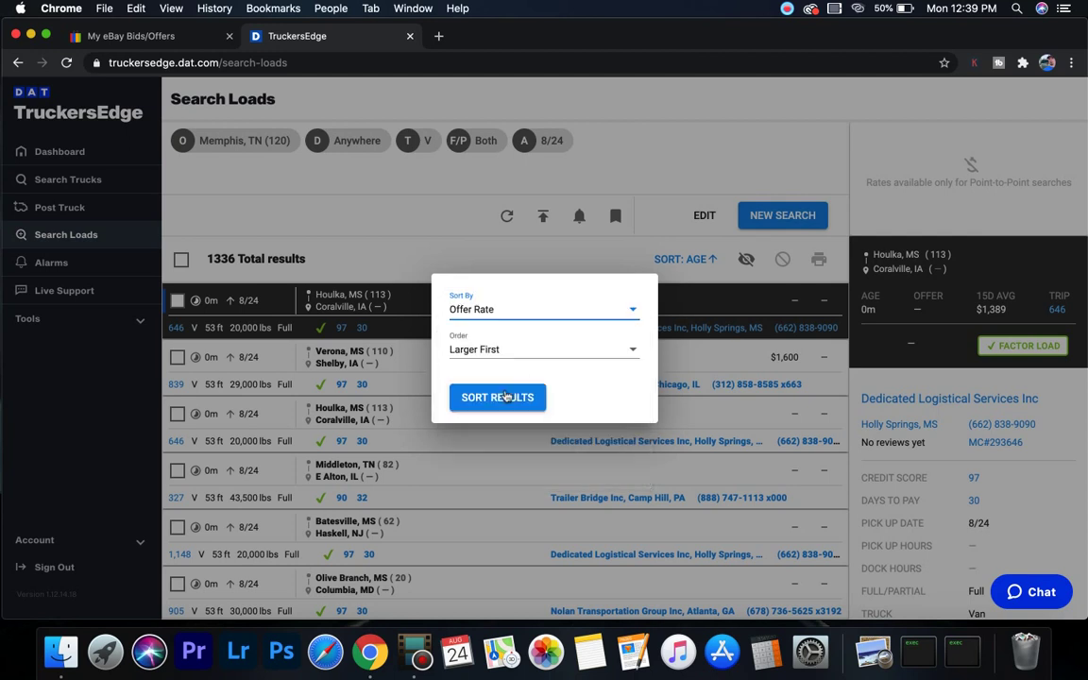
{"action": "left_click", "coordinate": [505, 396]}
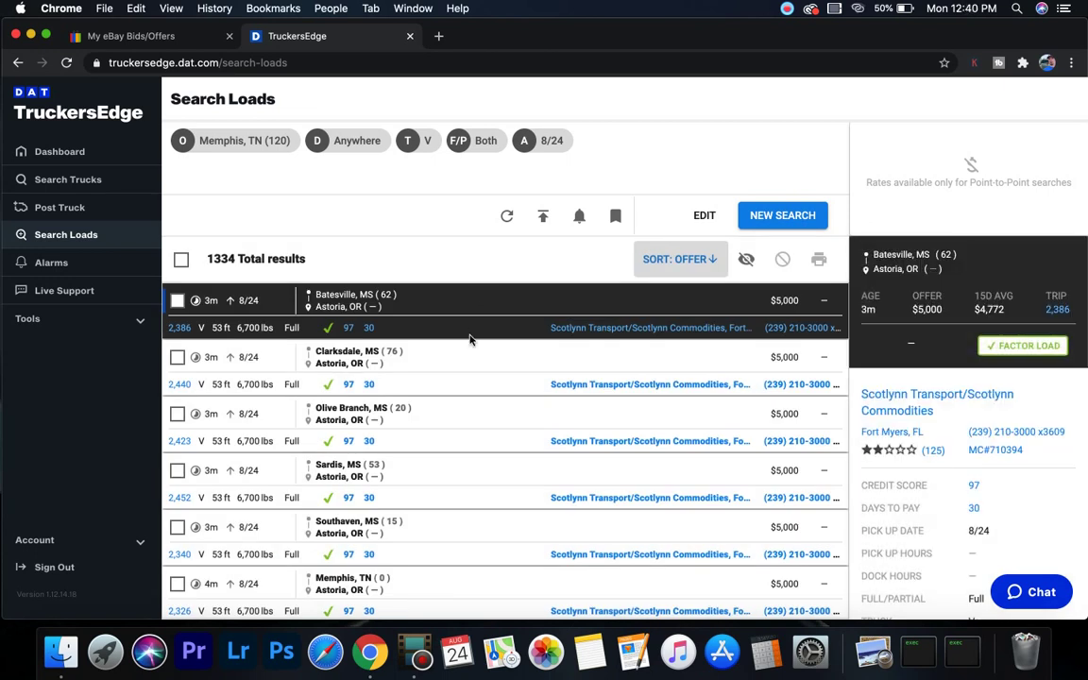
{"action": "scroll", "coordinate": [470, 339], "scroll_direction": "down", "scroll_amount": 3}
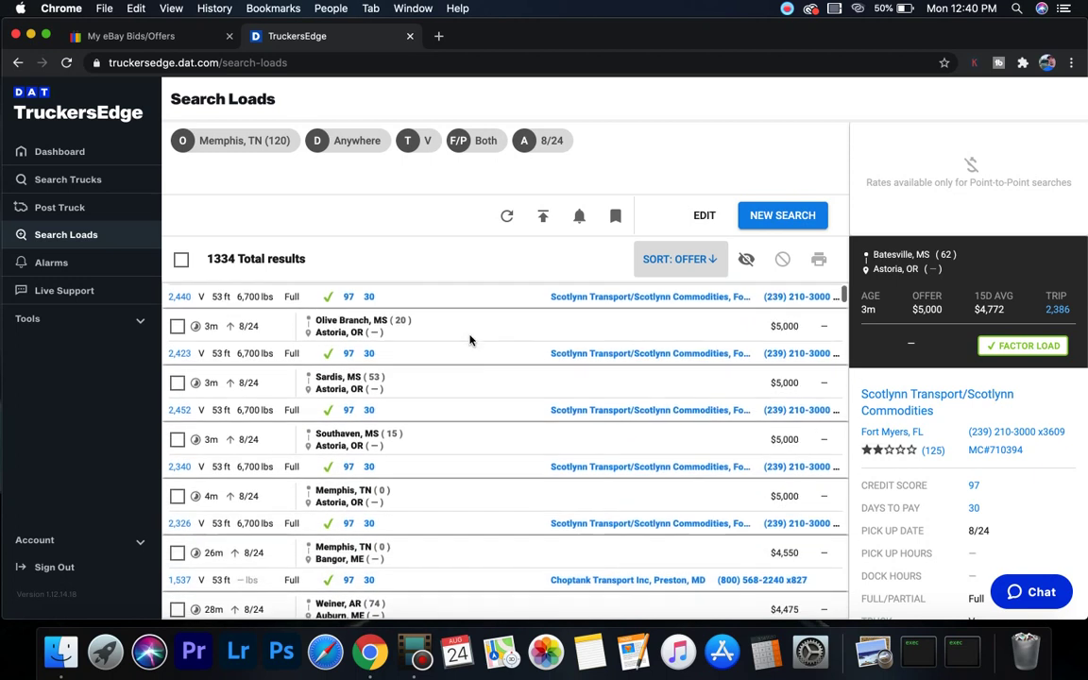
{"action": "scroll", "coordinate": [470, 340], "scroll_direction": "up", "scroll_amount": 3}
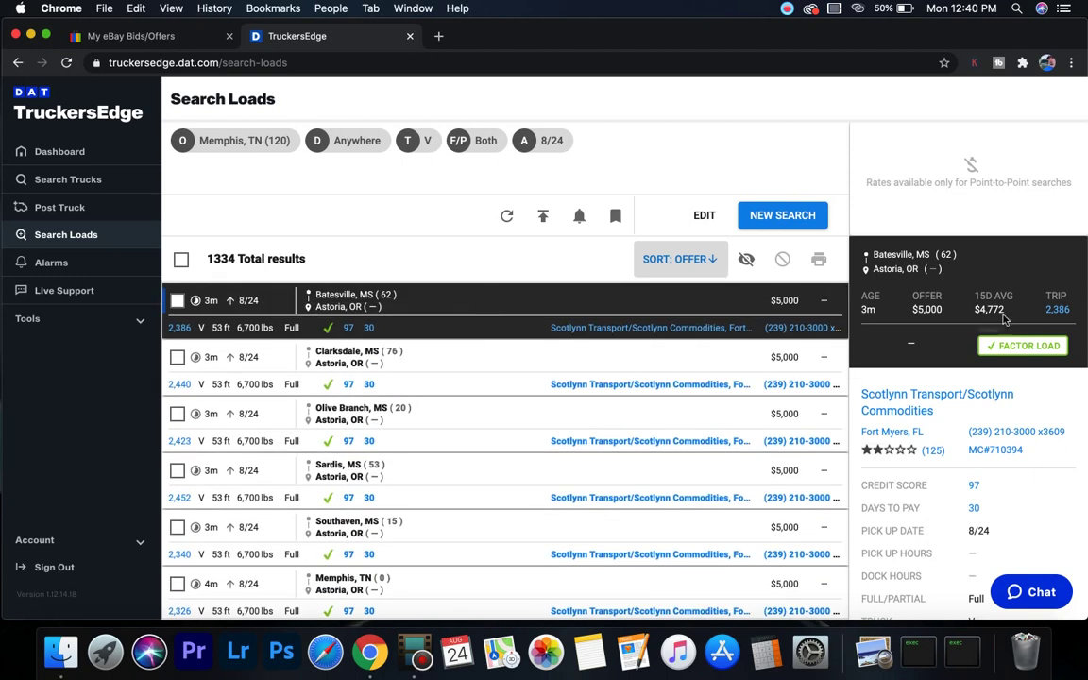
{"action": "mouse_move", "coordinate": [989, 317]}
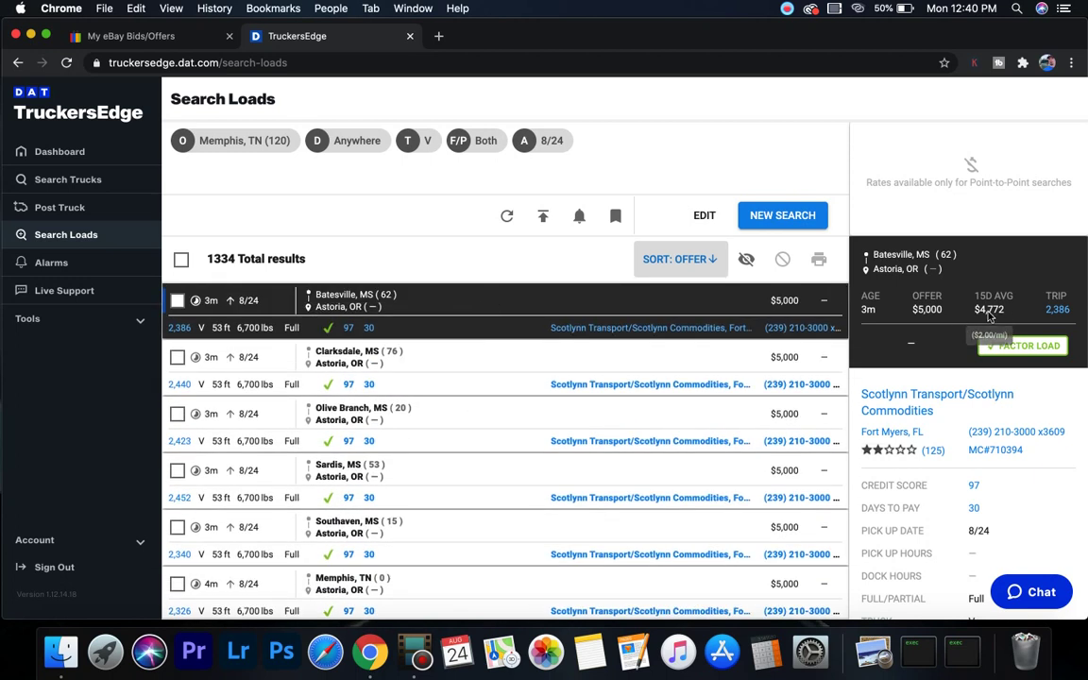
{"action": "left_click", "coordinate": [784, 216]}
- Replace the origin with Detroit, MI and run the load search
{"action": "left_click_drag", "start_coordinate": [239, 193], "coordinate": [141, 200]}
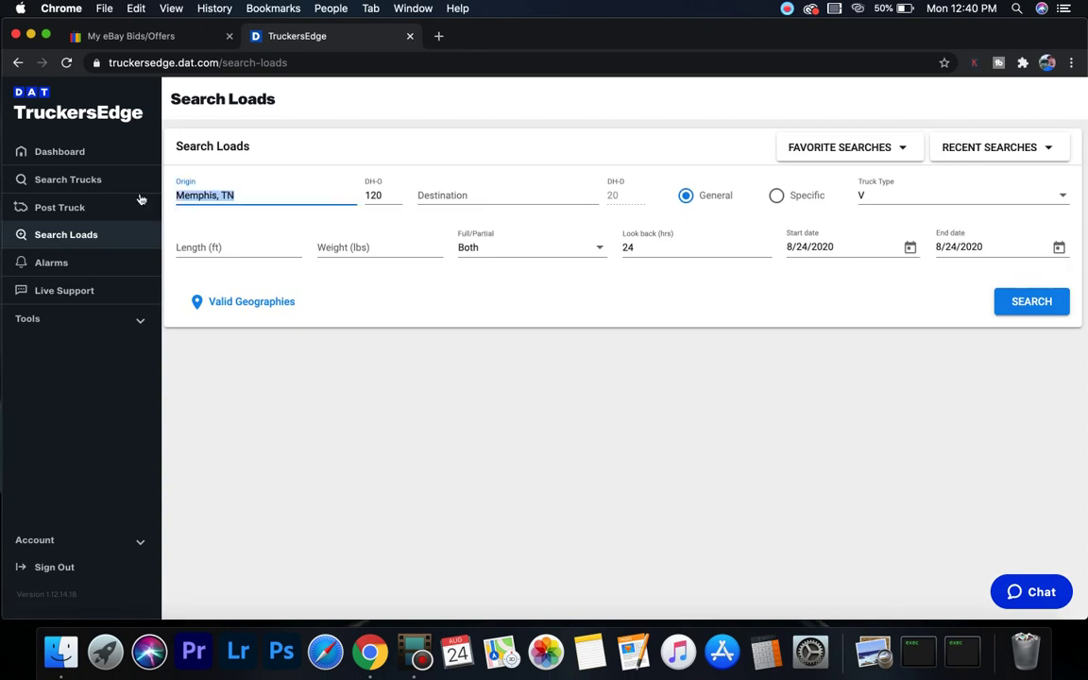
{"action": "key", "text": "BackSpace"}
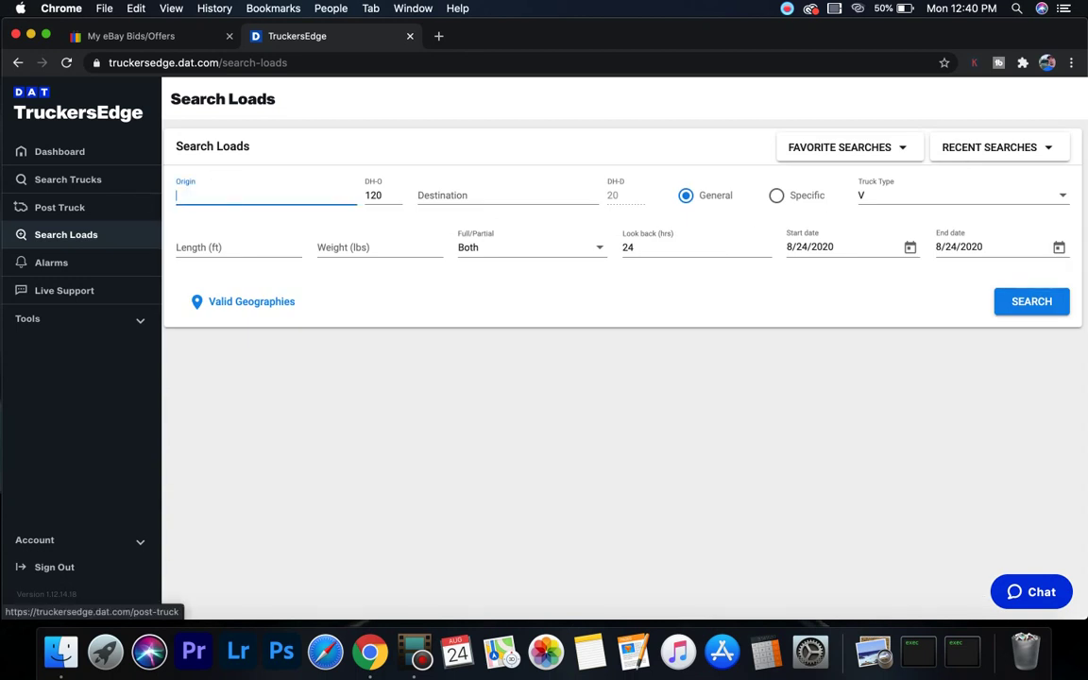
{"action": "type", "text": "detropt"}
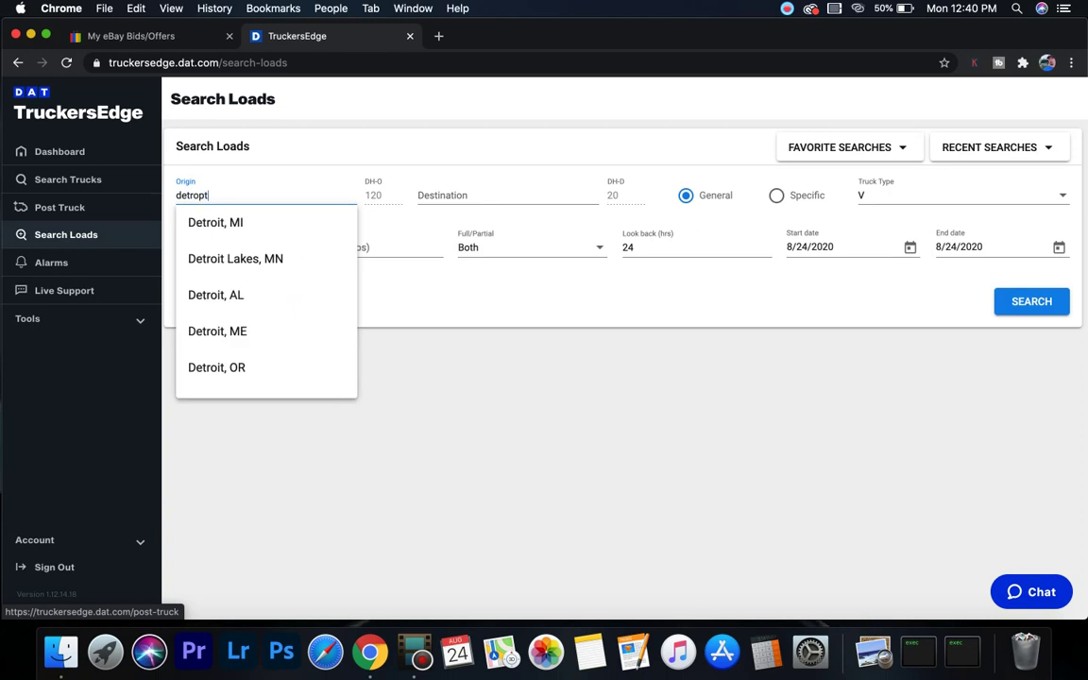
{"action": "key", "text": "BackSpace"}
{"action": "key", "text": "BackSpace"}
{"action": "type", "text": "it"}
{"action": "left_click", "coordinate": [200, 222]}
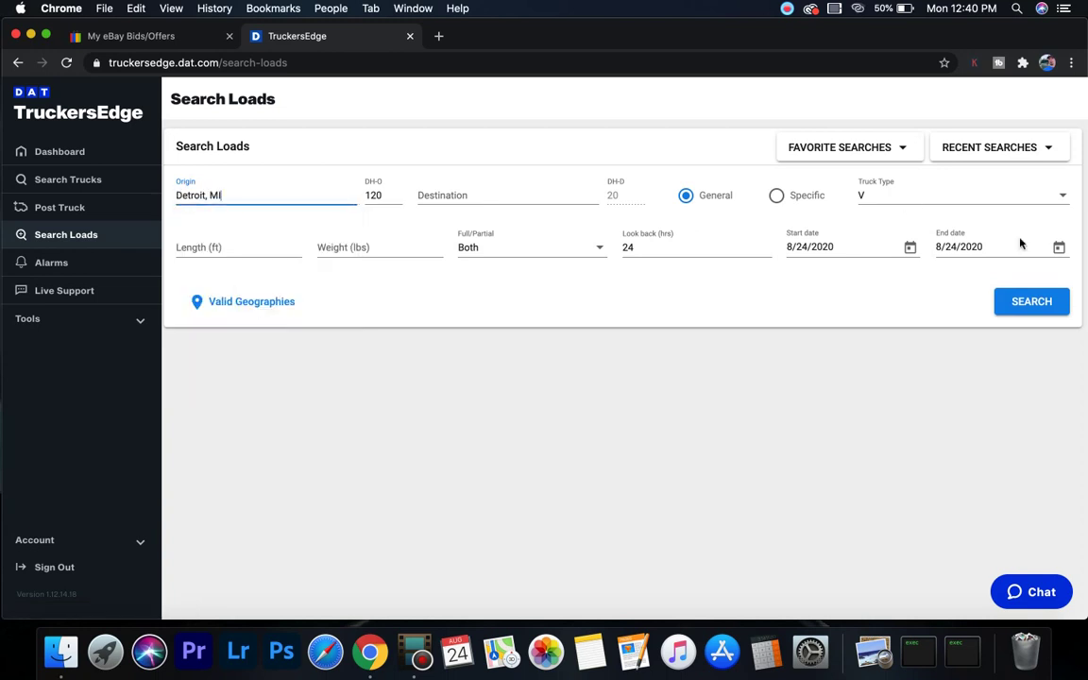
{"action": "left_click", "coordinate": [1029, 300]}
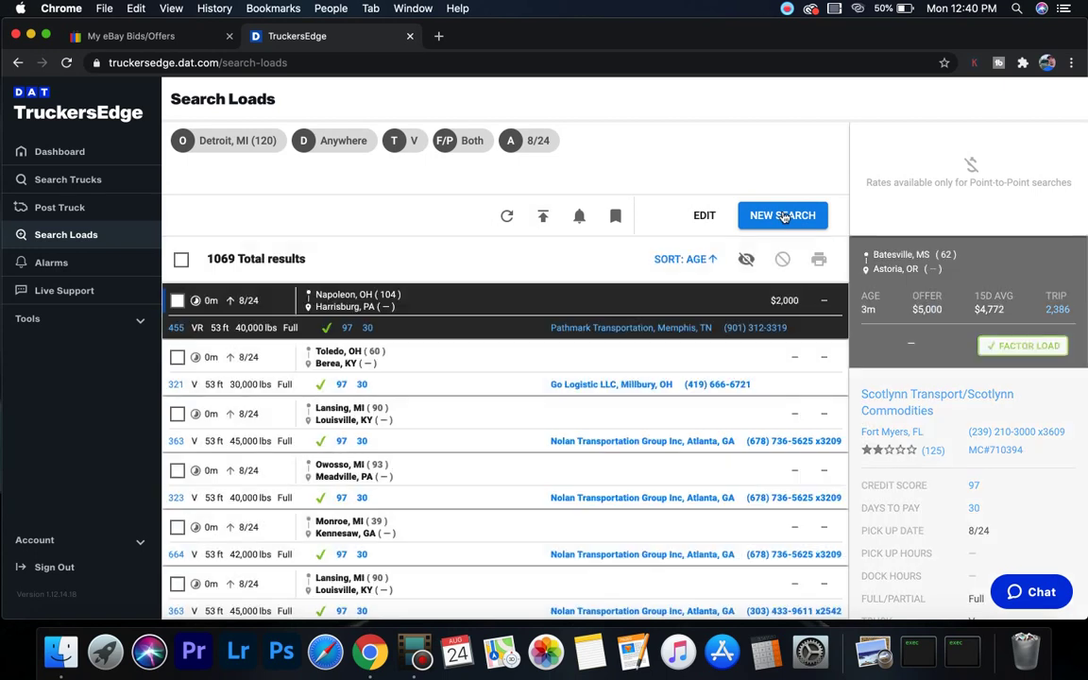
- Run a new load search from St Paul, MN and highlight its 797 results
{"action": "left_click", "coordinate": [783, 215]}
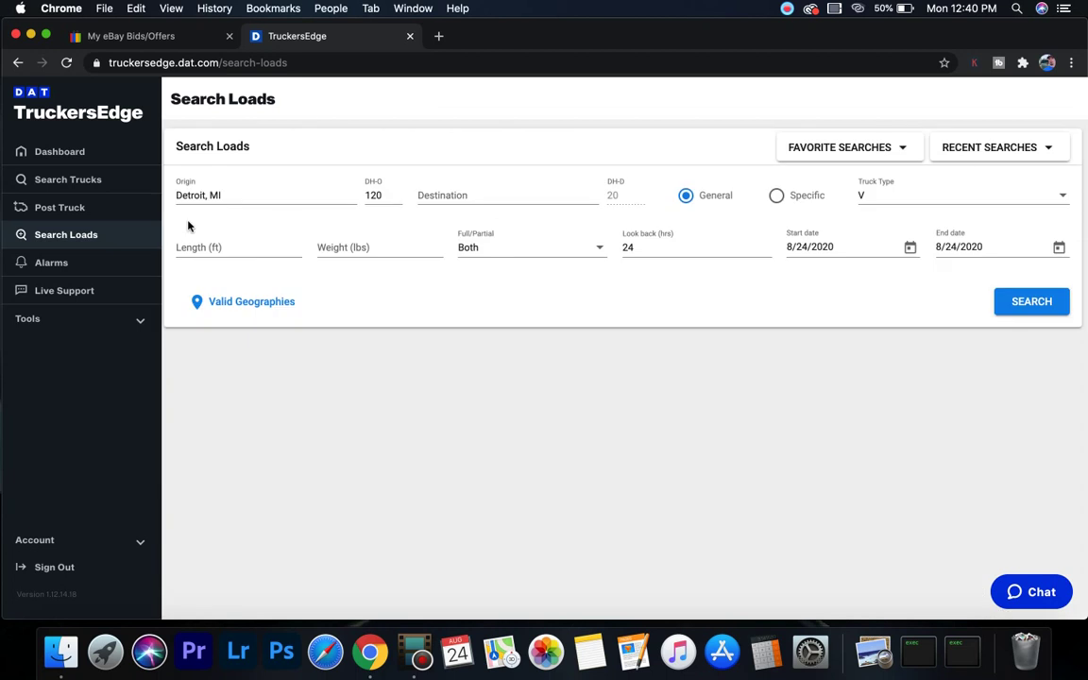
{"action": "left_click", "coordinate": [228, 196]}
{"action": "type", "text": "st"}
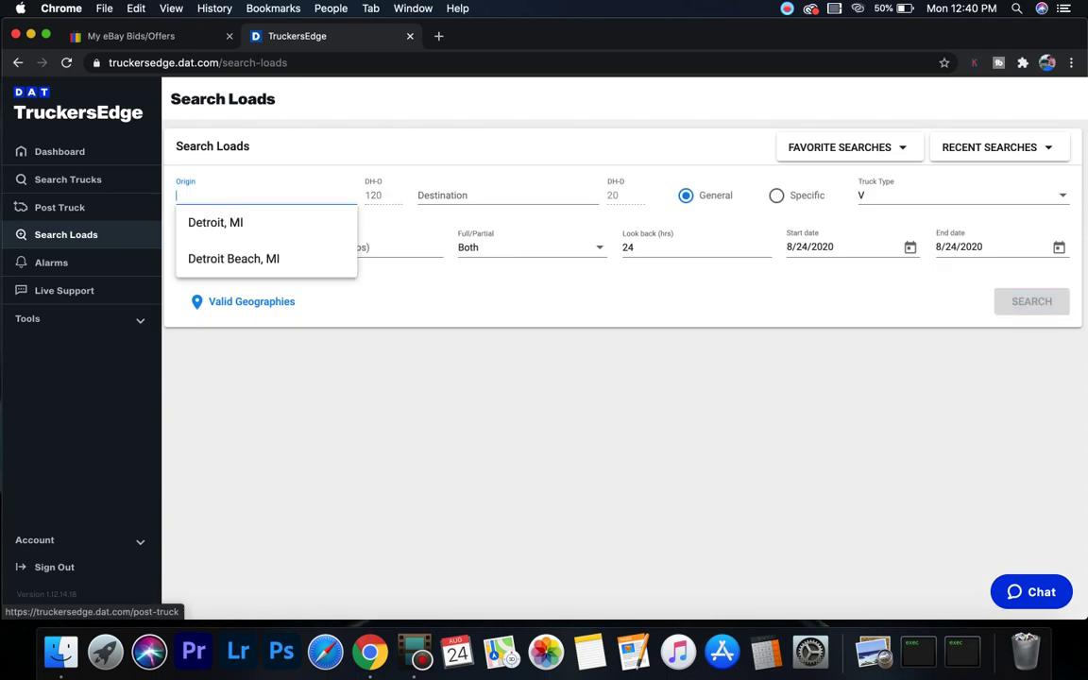
{"action": "type", "text": " paul"}
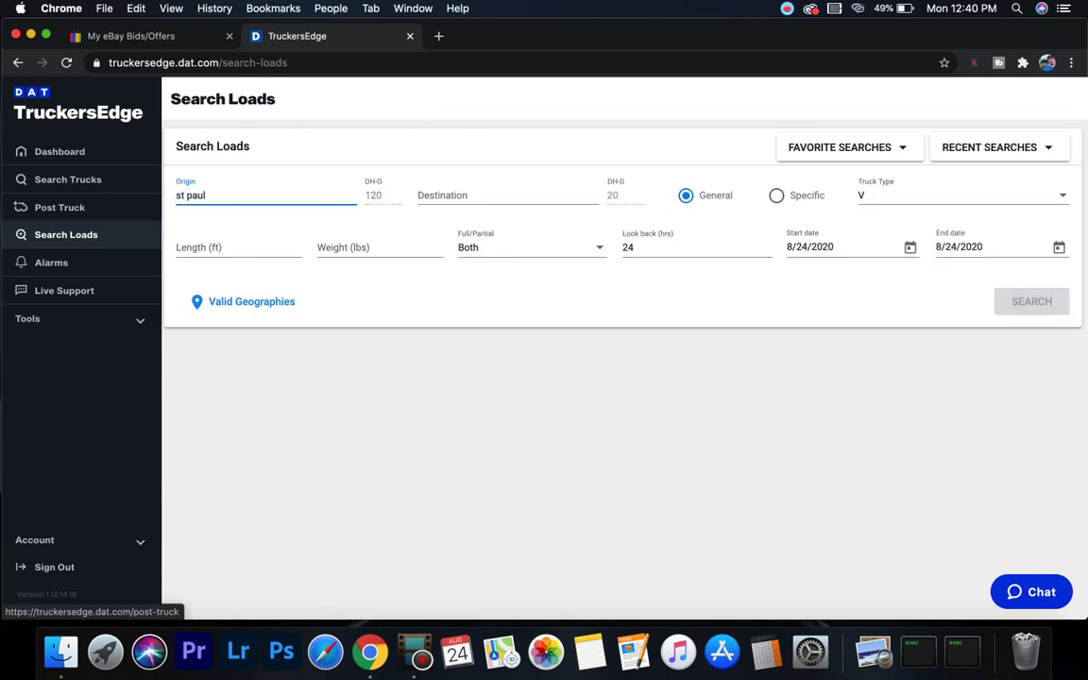
{"action": "left_click", "coordinate": [230, 227]}
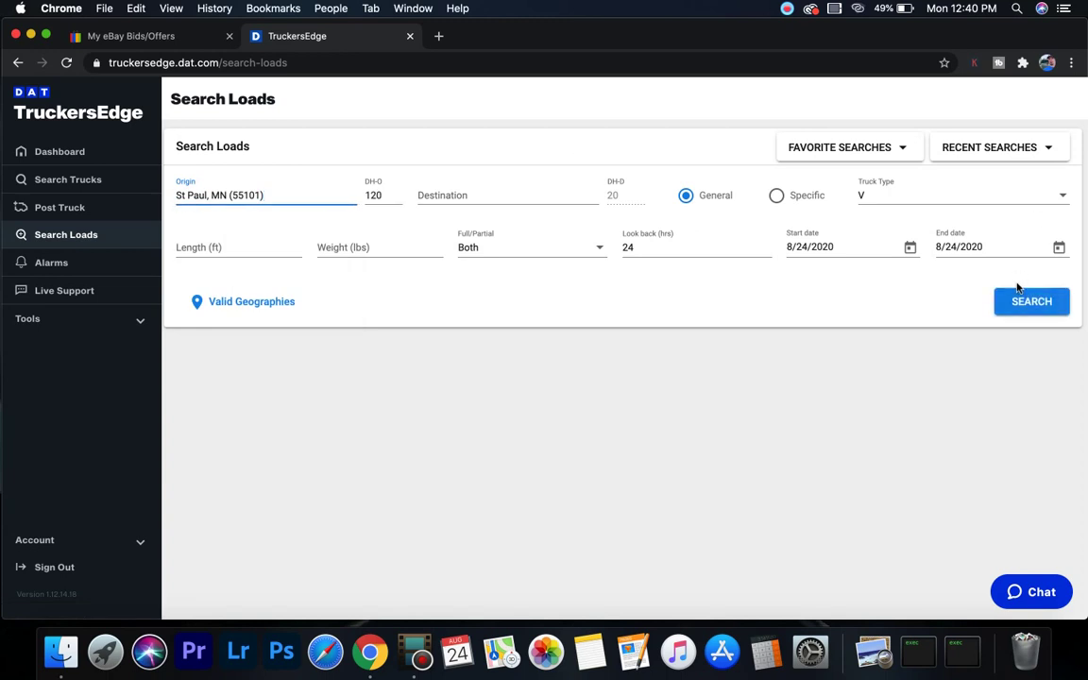
{"action": "left_click", "coordinate": [1022, 301]}
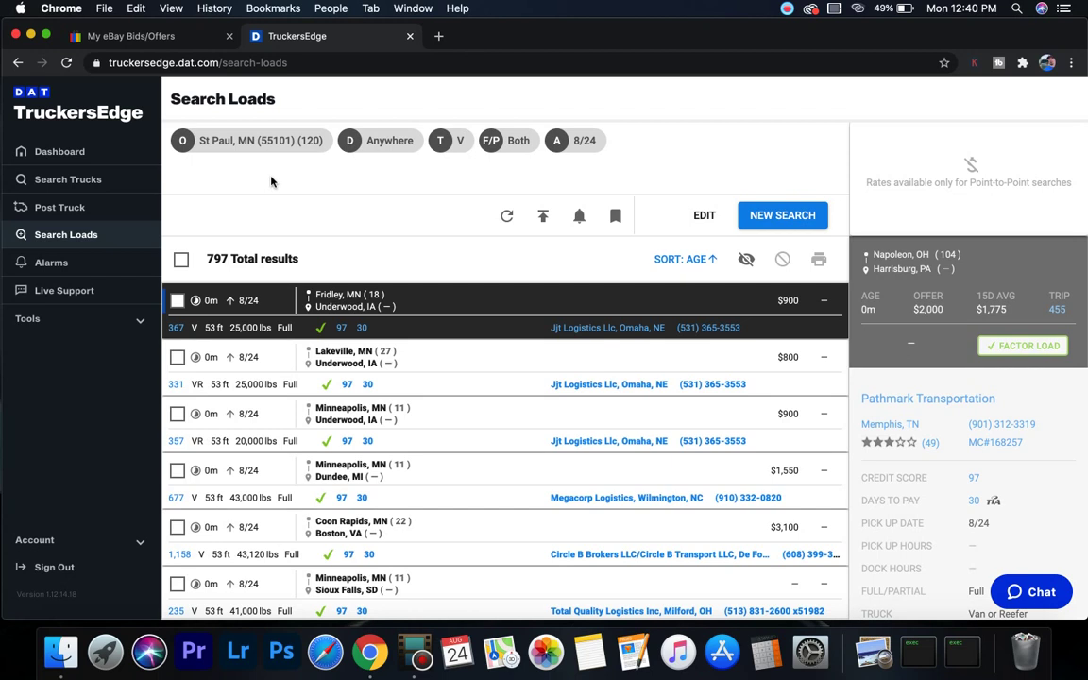
{"action": "double_click", "coordinate": [218, 259]}
- Run a new load search with origin Chicago, IL and highlight its 2916 results
{"action": "left_click", "coordinate": [705, 216]}
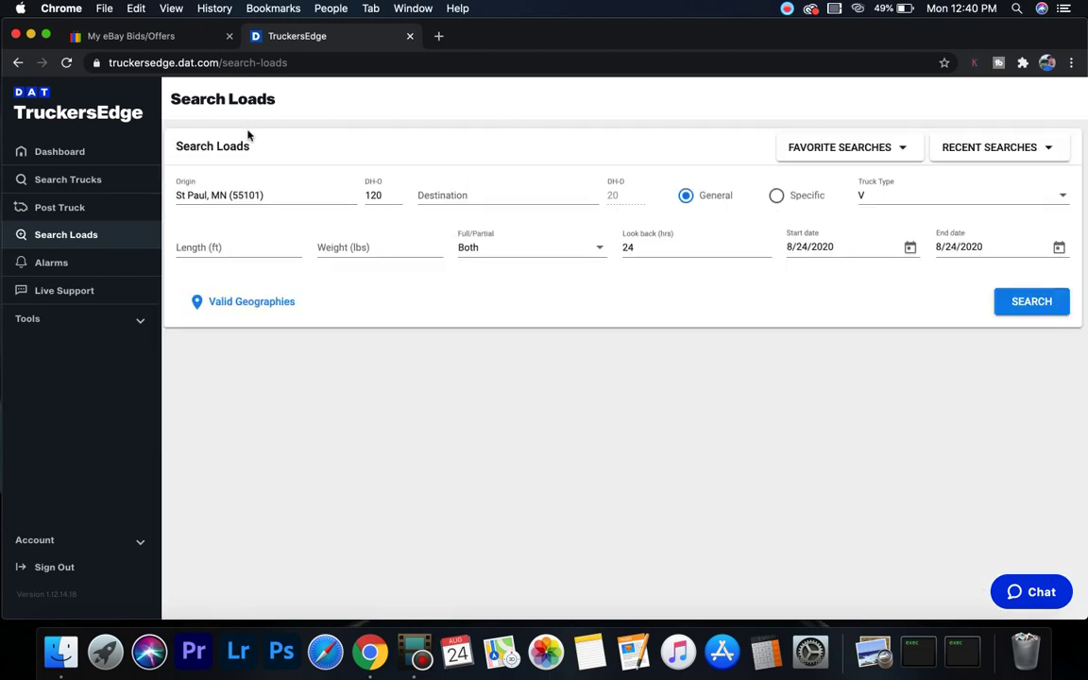
{"action": "left_click", "coordinate": [271, 193]}
{"action": "key", "text": "super+a"}
{"action": "type", "text": "ch"}
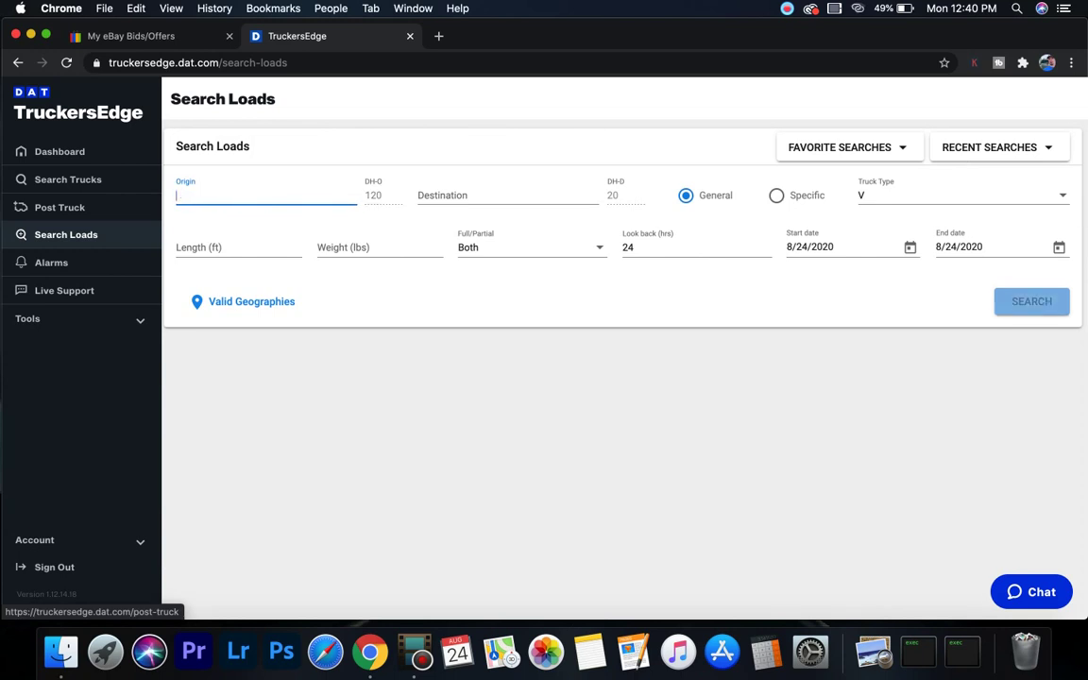
{"action": "type", "text": "icago"}
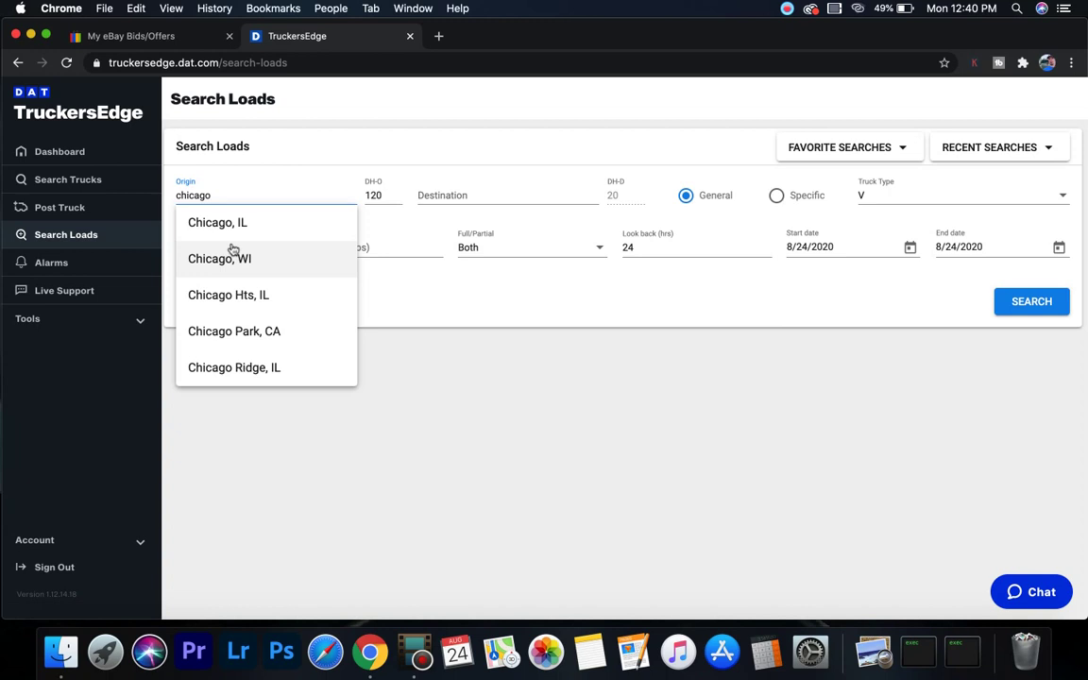
{"action": "left_click", "coordinate": [227, 223]}
{"action": "left_click", "coordinate": [1032, 314]}
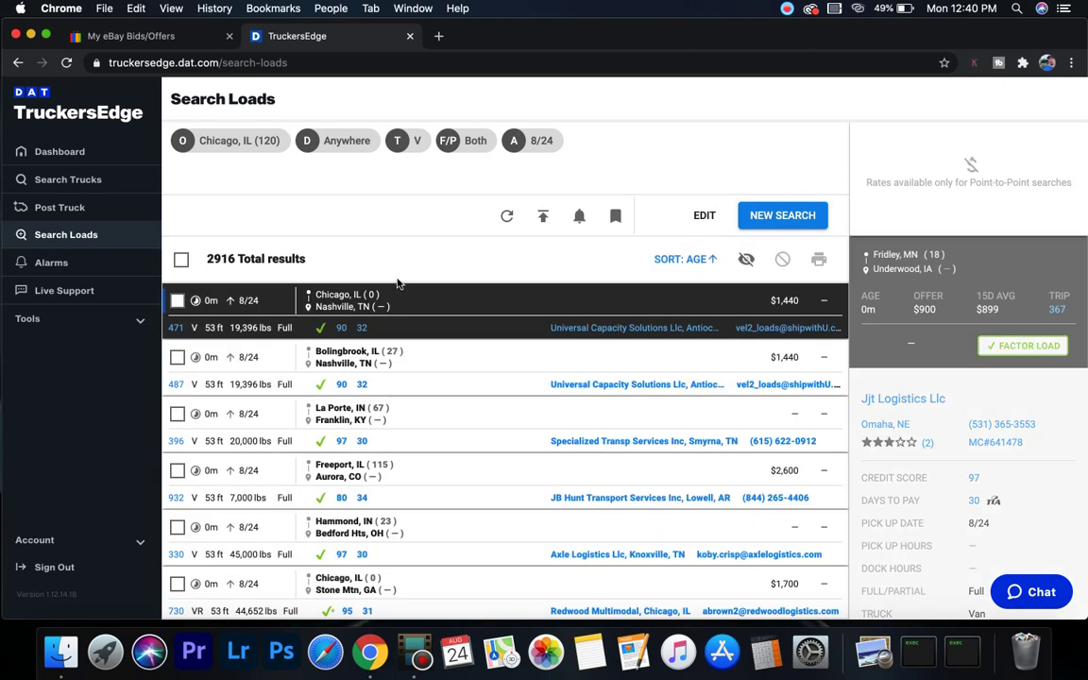
{"action": "left_click_drag", "start_coordinate": [203, 264], "coordinate": [311, 268]}
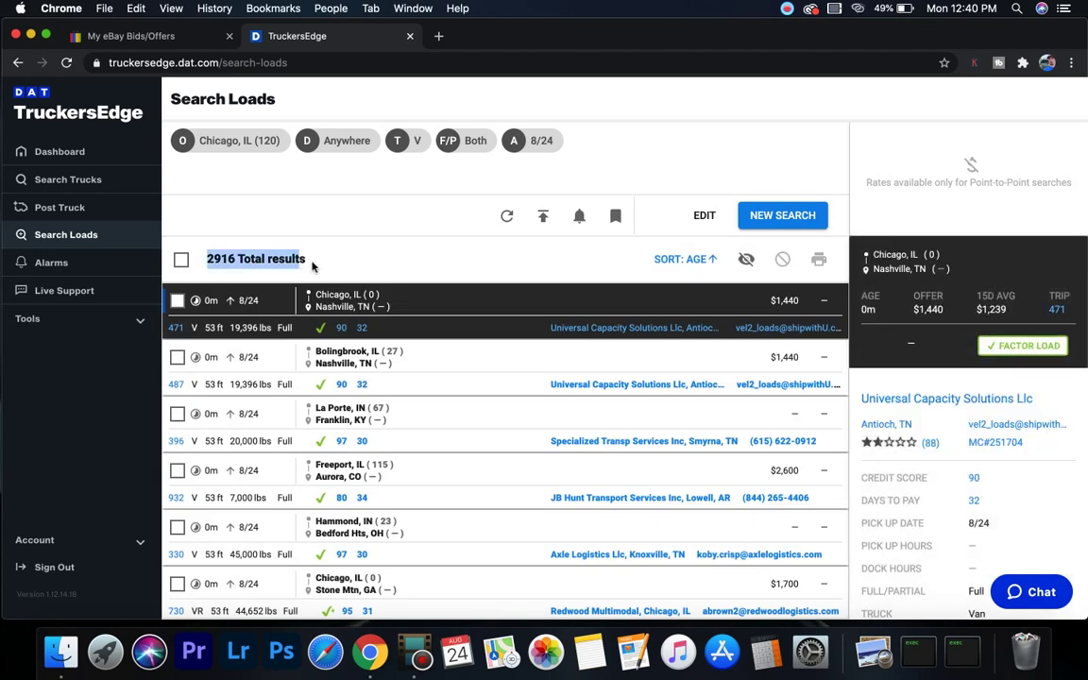
- Sort the Chicago results by Offer Rate, Larger First
{"action": "left_click", "coordinate": [687, 259]}
{"action": "left_click", "coordinate": [487, 316]}
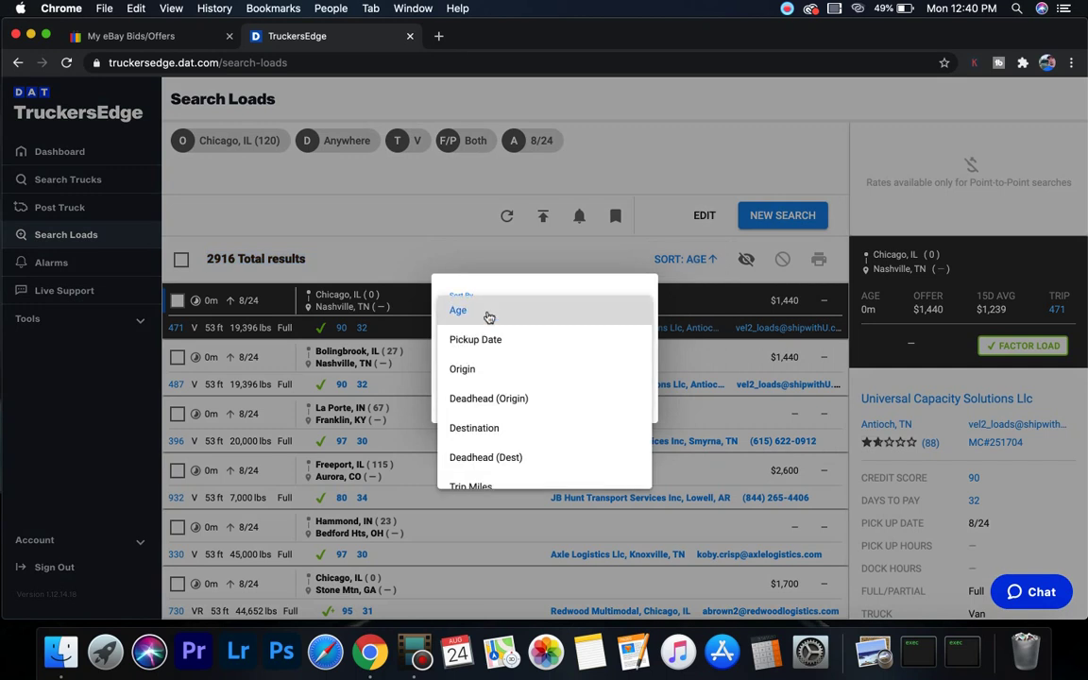
{"action": "scroll", "coordinate": [498, 444], "scroll_direction": "down", "scroll_amount": 5}
{"action": "left_click", "coordinate": [487, 450]}
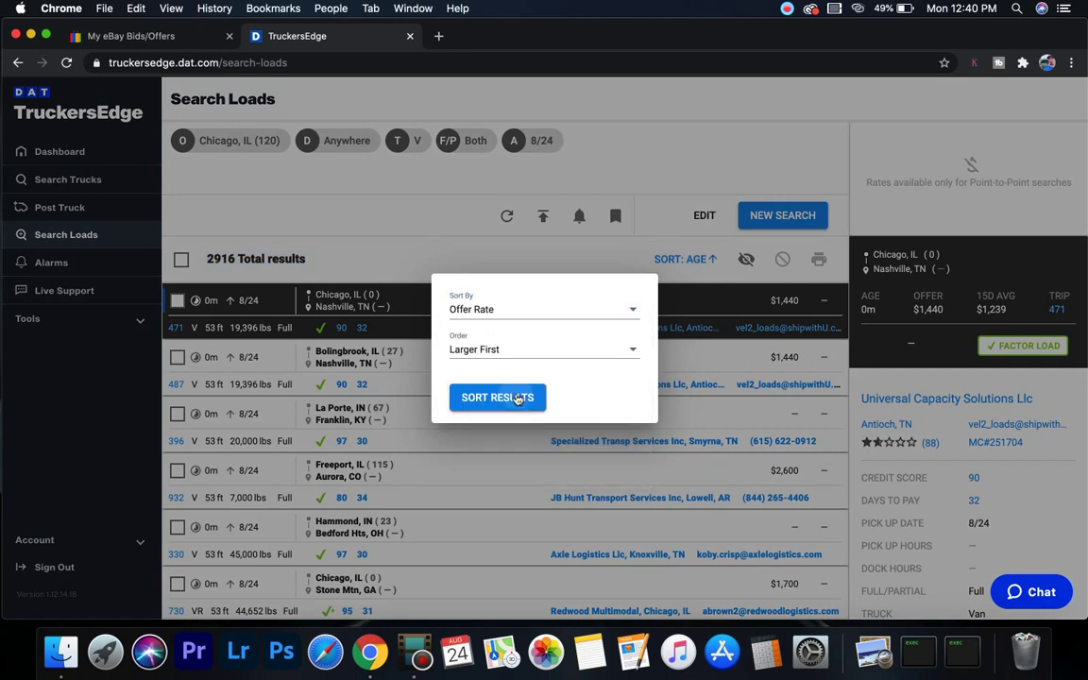
{"action": "left_click", "coordinate": [519, 397]}
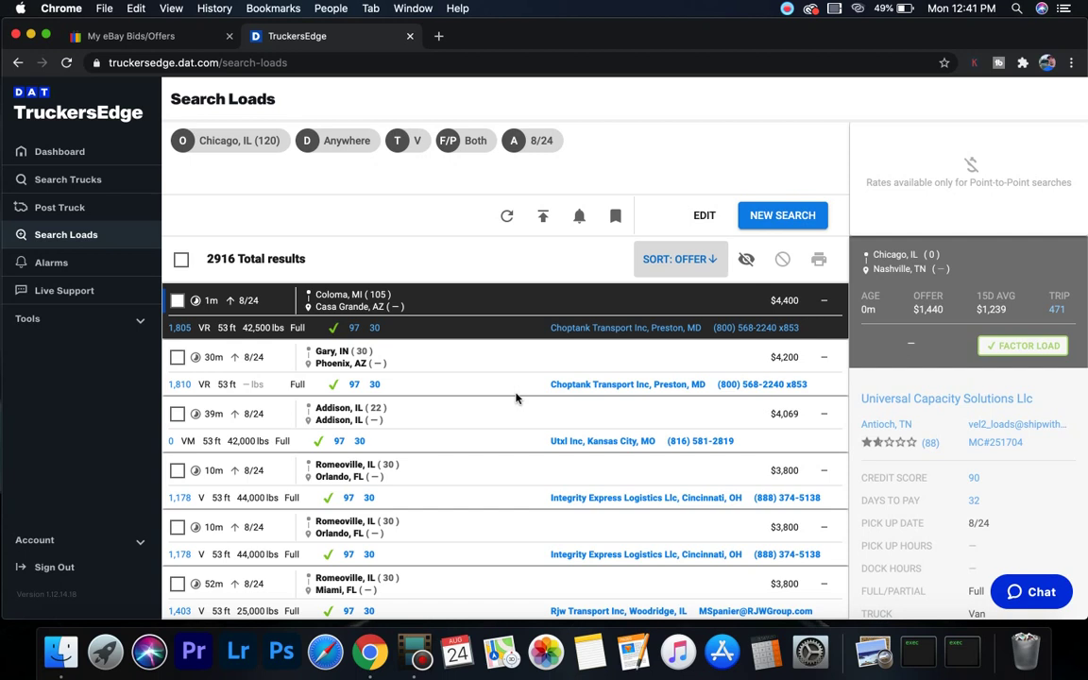
- Open details for the $3,800 Romeoville, IL to Orlando, FL load
{"action": "scroll", "coordinate": [517, 398], "scroll_direction": "down", "scroll_amount": 3}
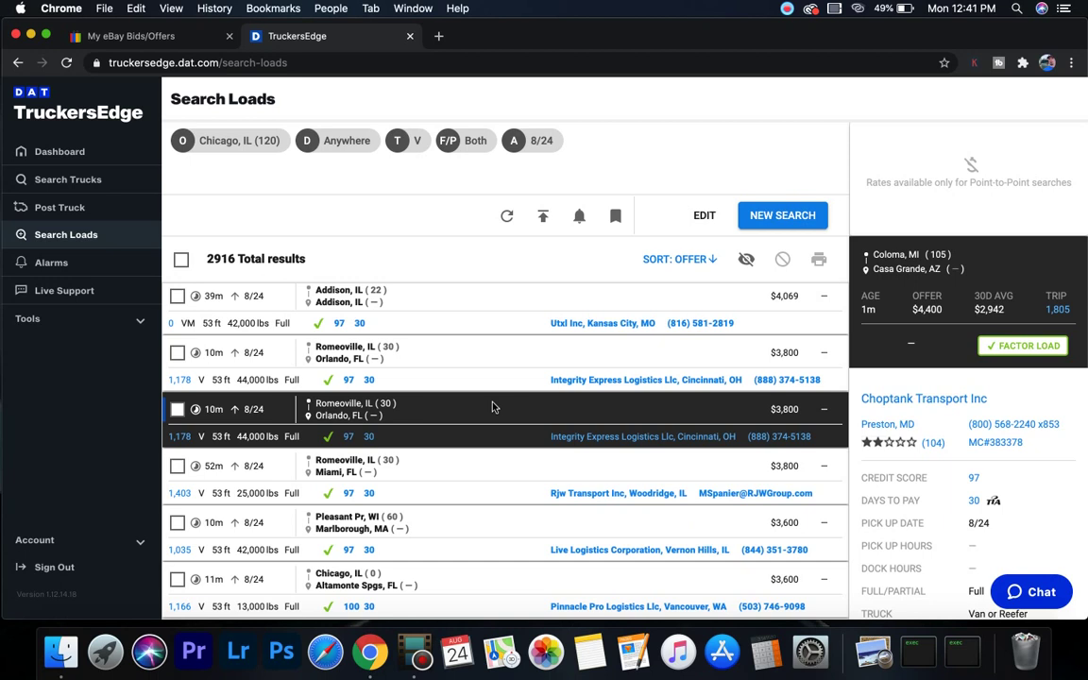
{"action": "left_click", "coordinate": [492, 408]}
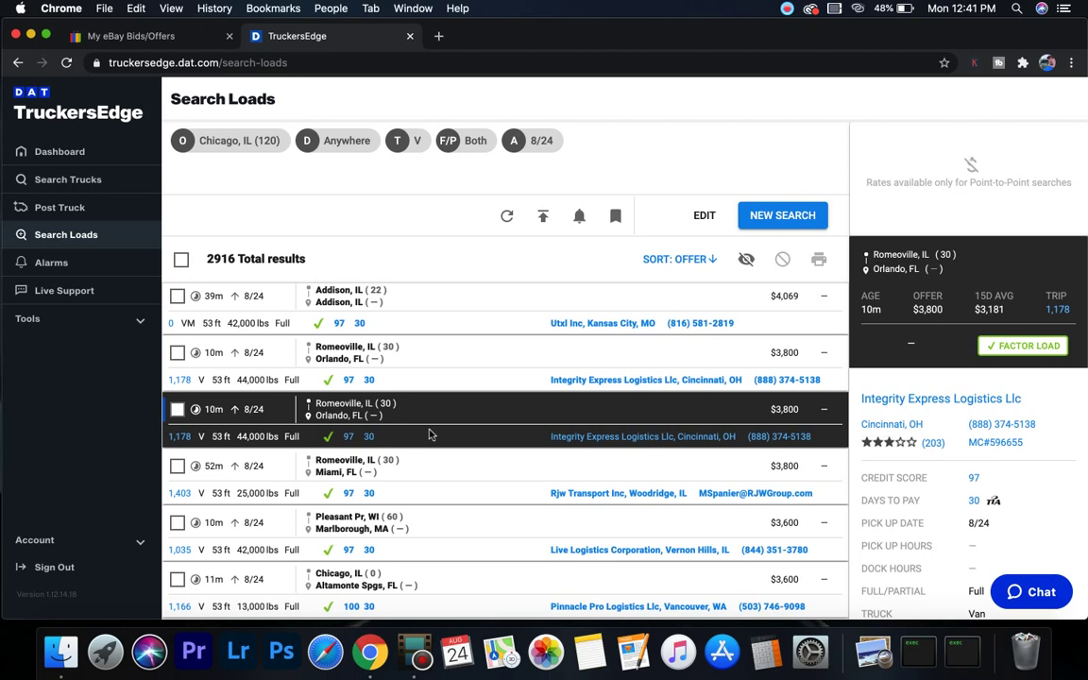
{"action": "scroll", "coordinate": [427, 437], "scroll_direction": "down", "scroll_amount": 4}
{"action": "scroll", "coordinate": [429, 434], "scroll_direction": "up", "scroll_amount": 7}
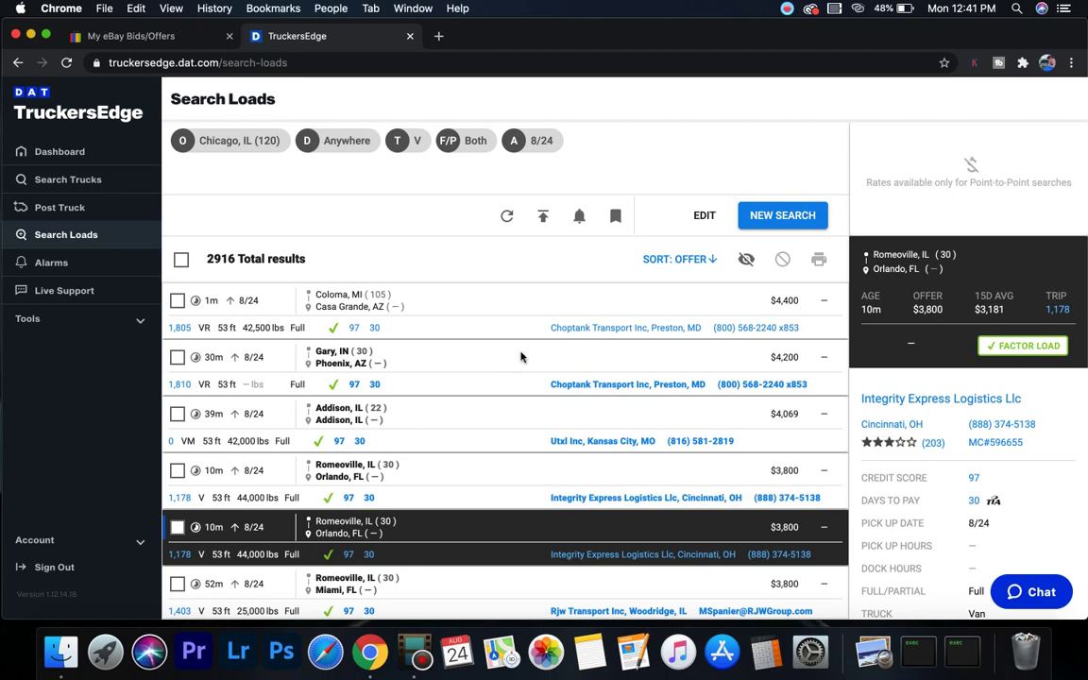
{"action": "scroll", "coordinate": [515, 350], "scroll_direction": "down", "scroll_amount": 4}
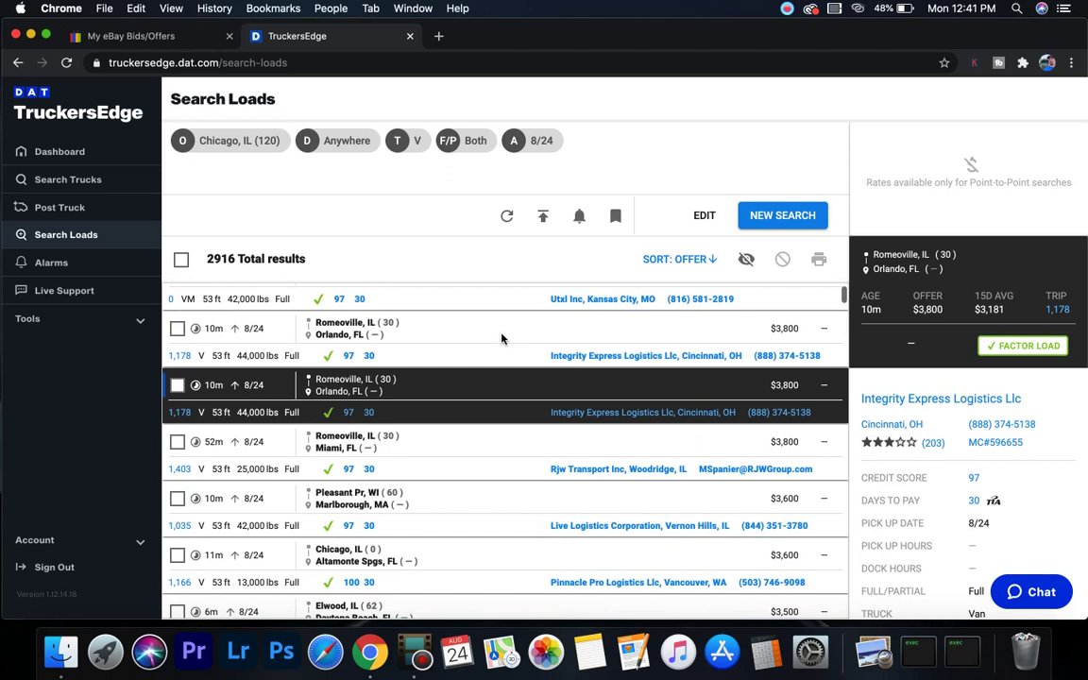
{"action": "scroll", "coordinate": [502, 339], "scroll_direction": "down", "scroll_amount": 3}
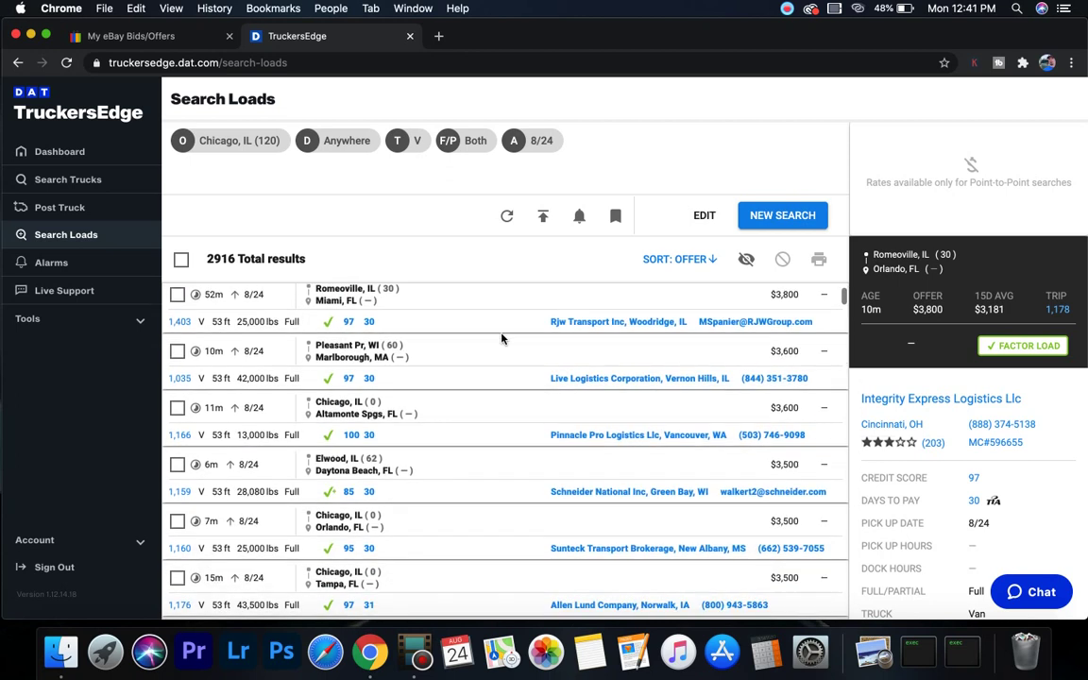